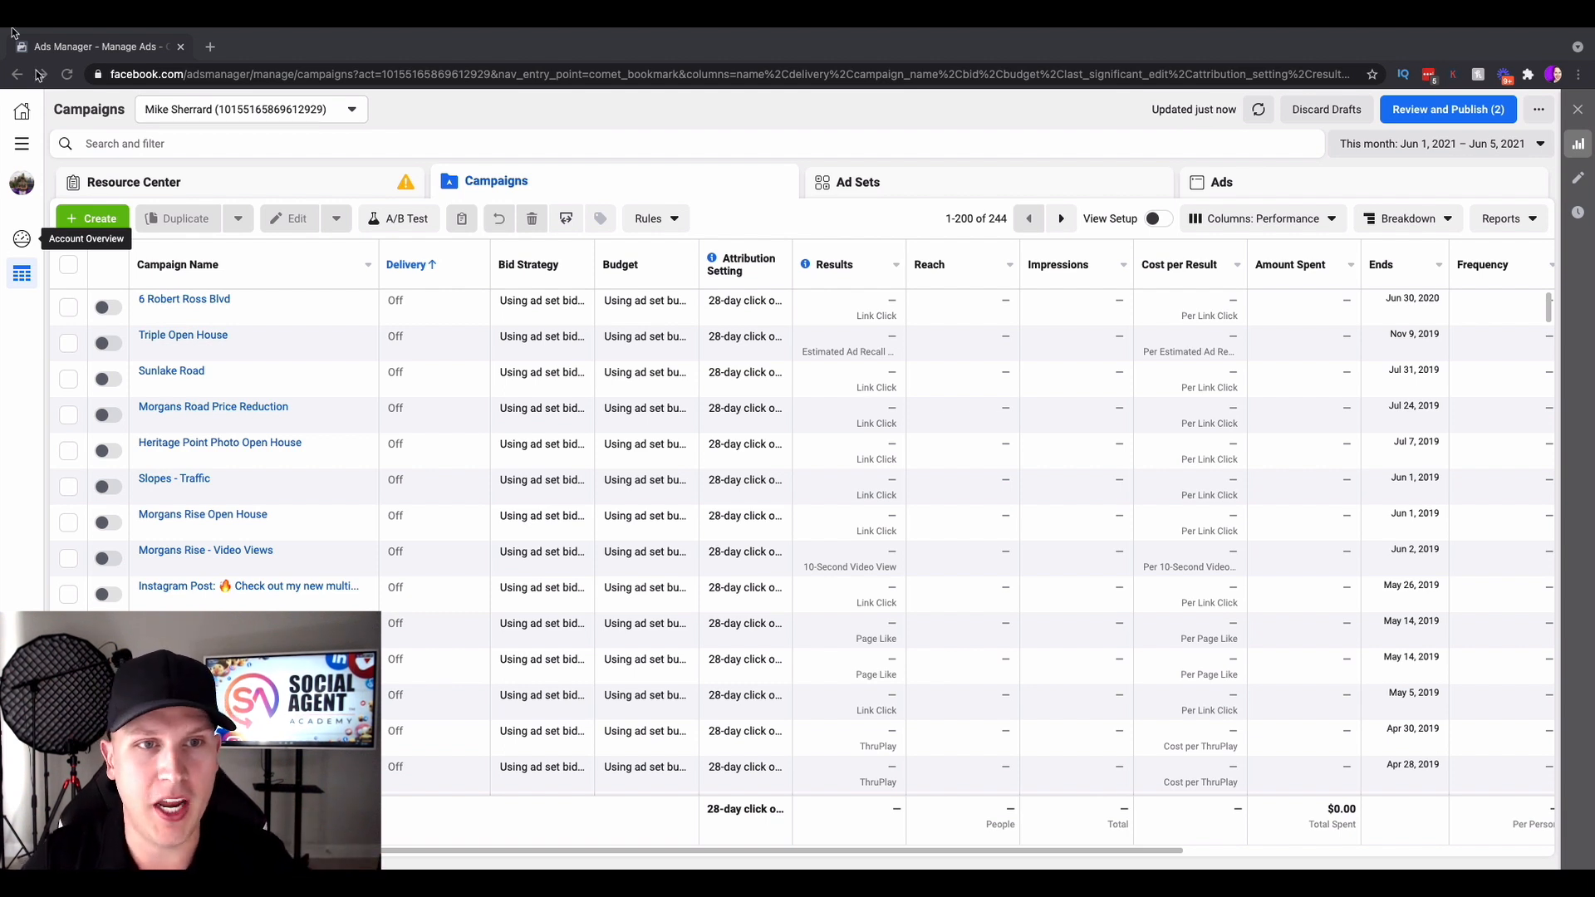
Create a new campaign with the Lead generation objective
click(70, 218)
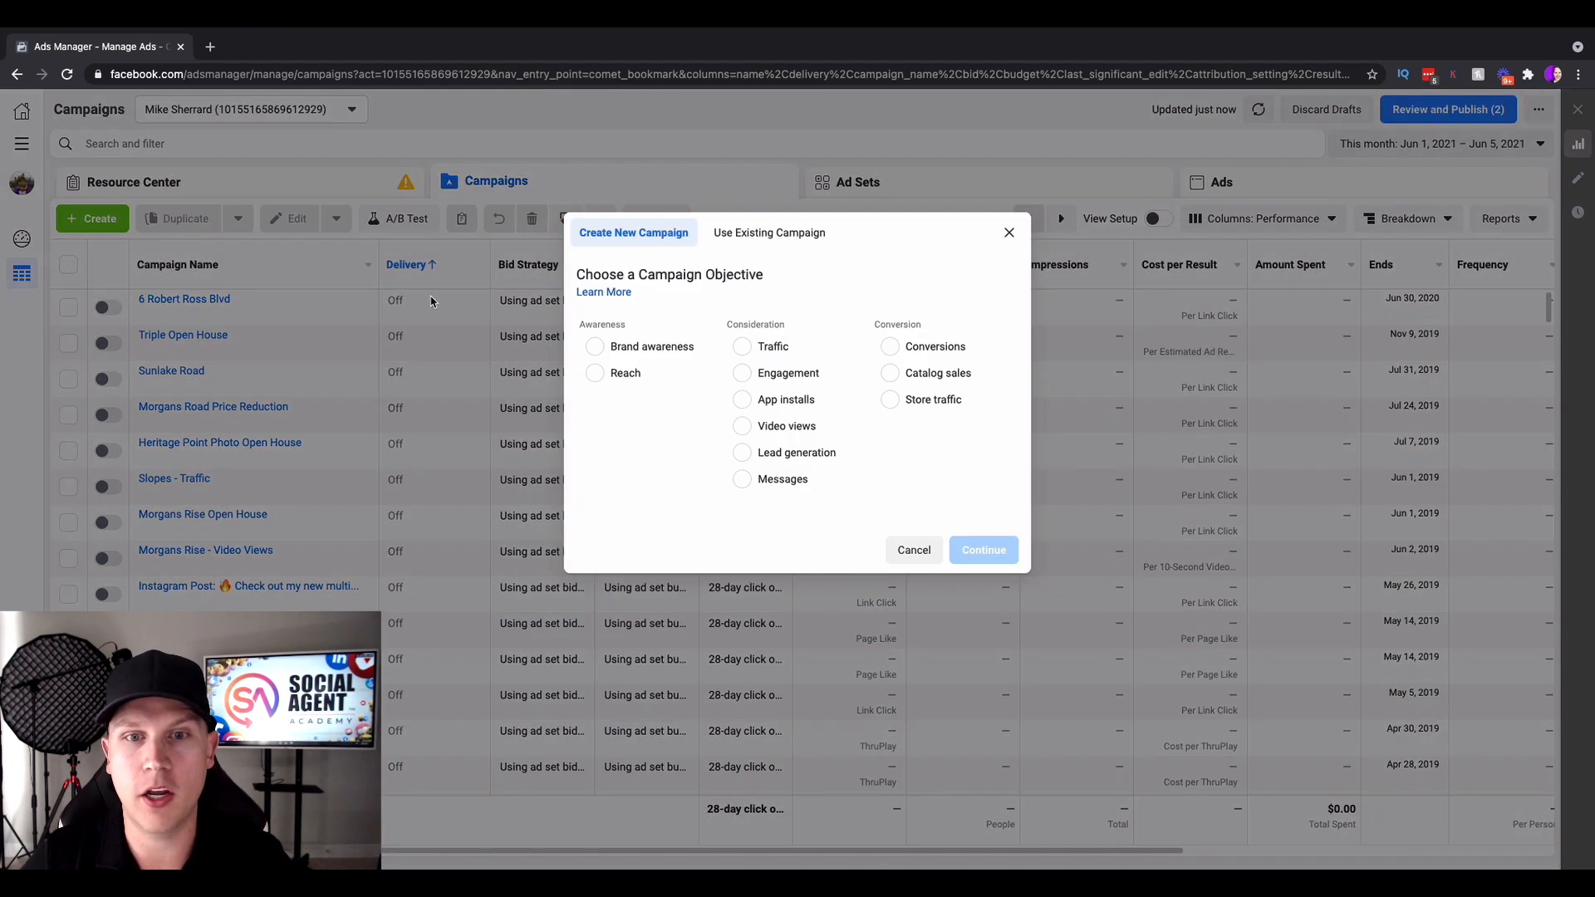
click(780, 455)
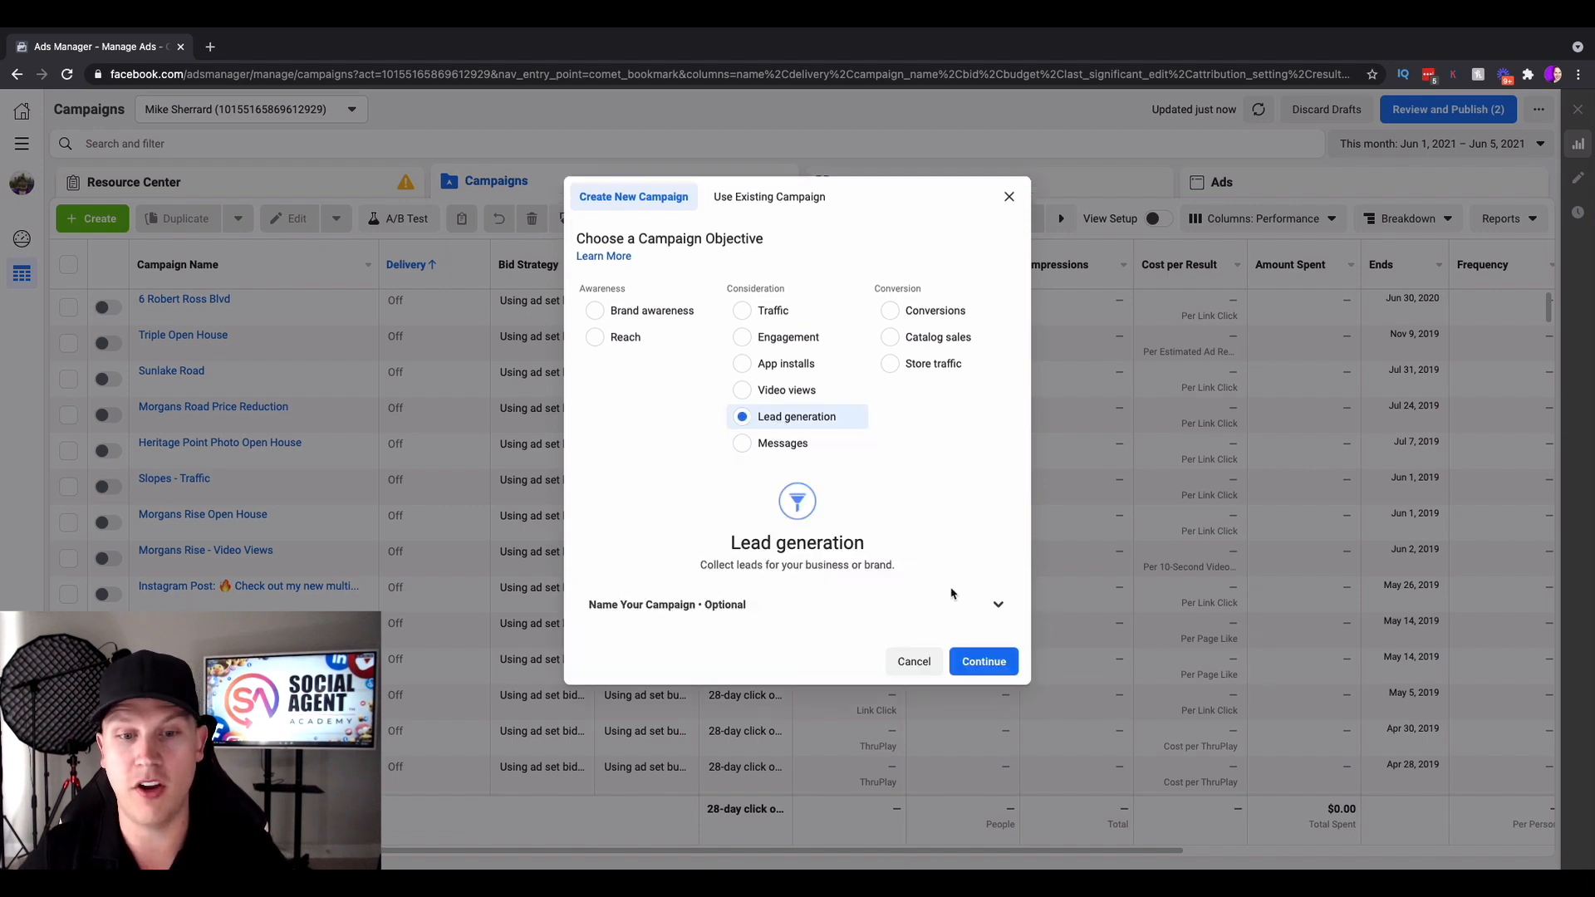
click(973, 665)
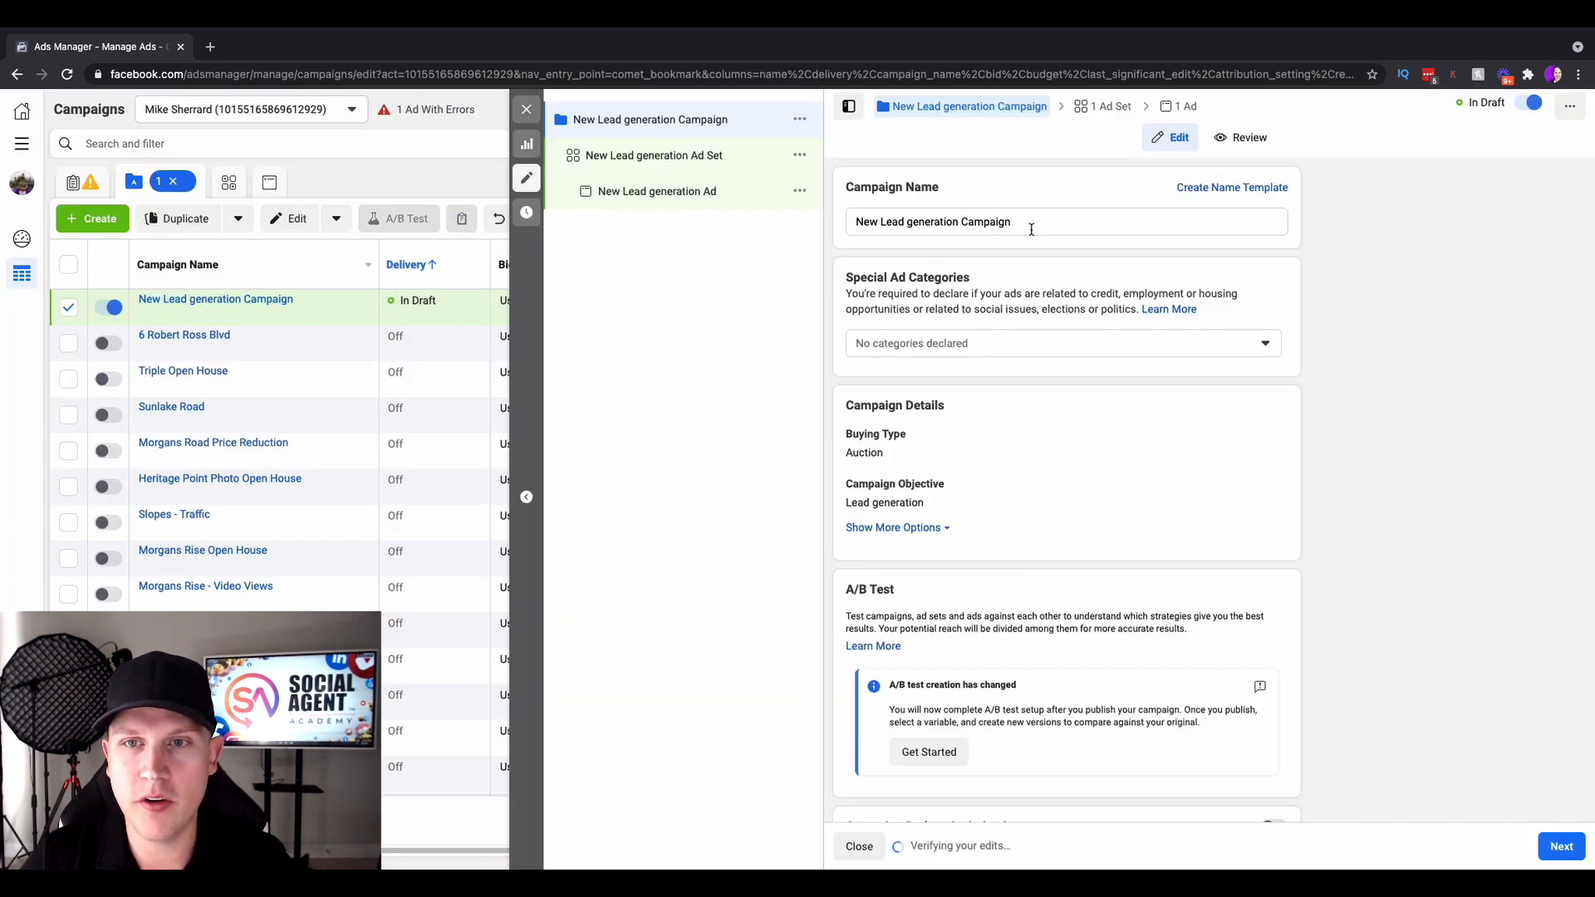
Rename the campaign to the sold property's street address followed by "SOLD"
drag(1031, 229, 814, 229)
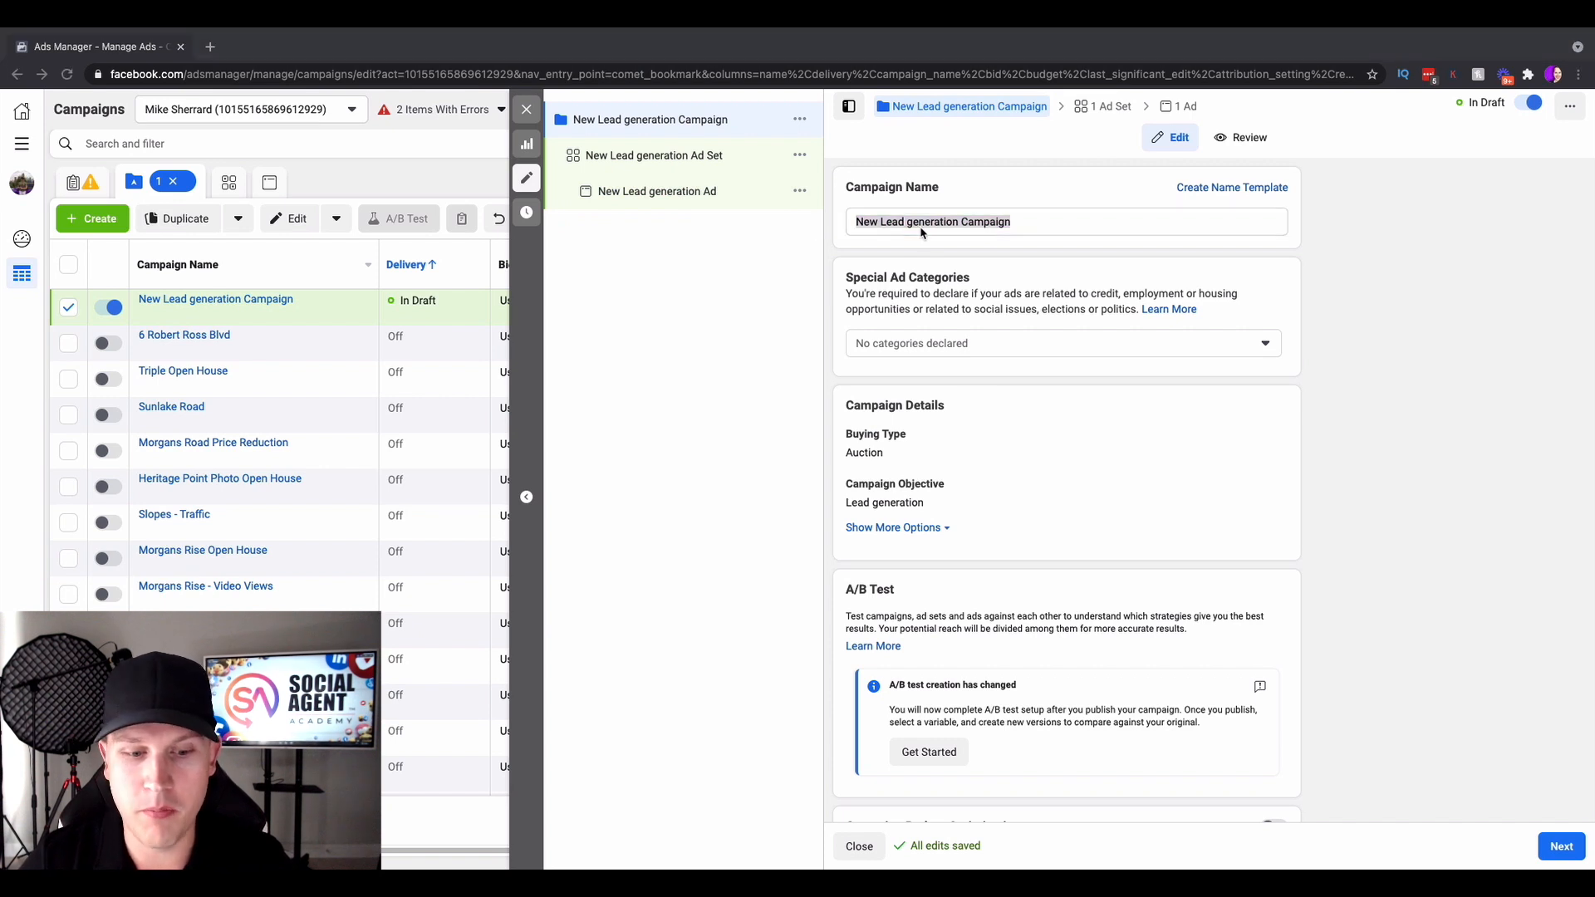
drag(1031, 224, 803, 223)
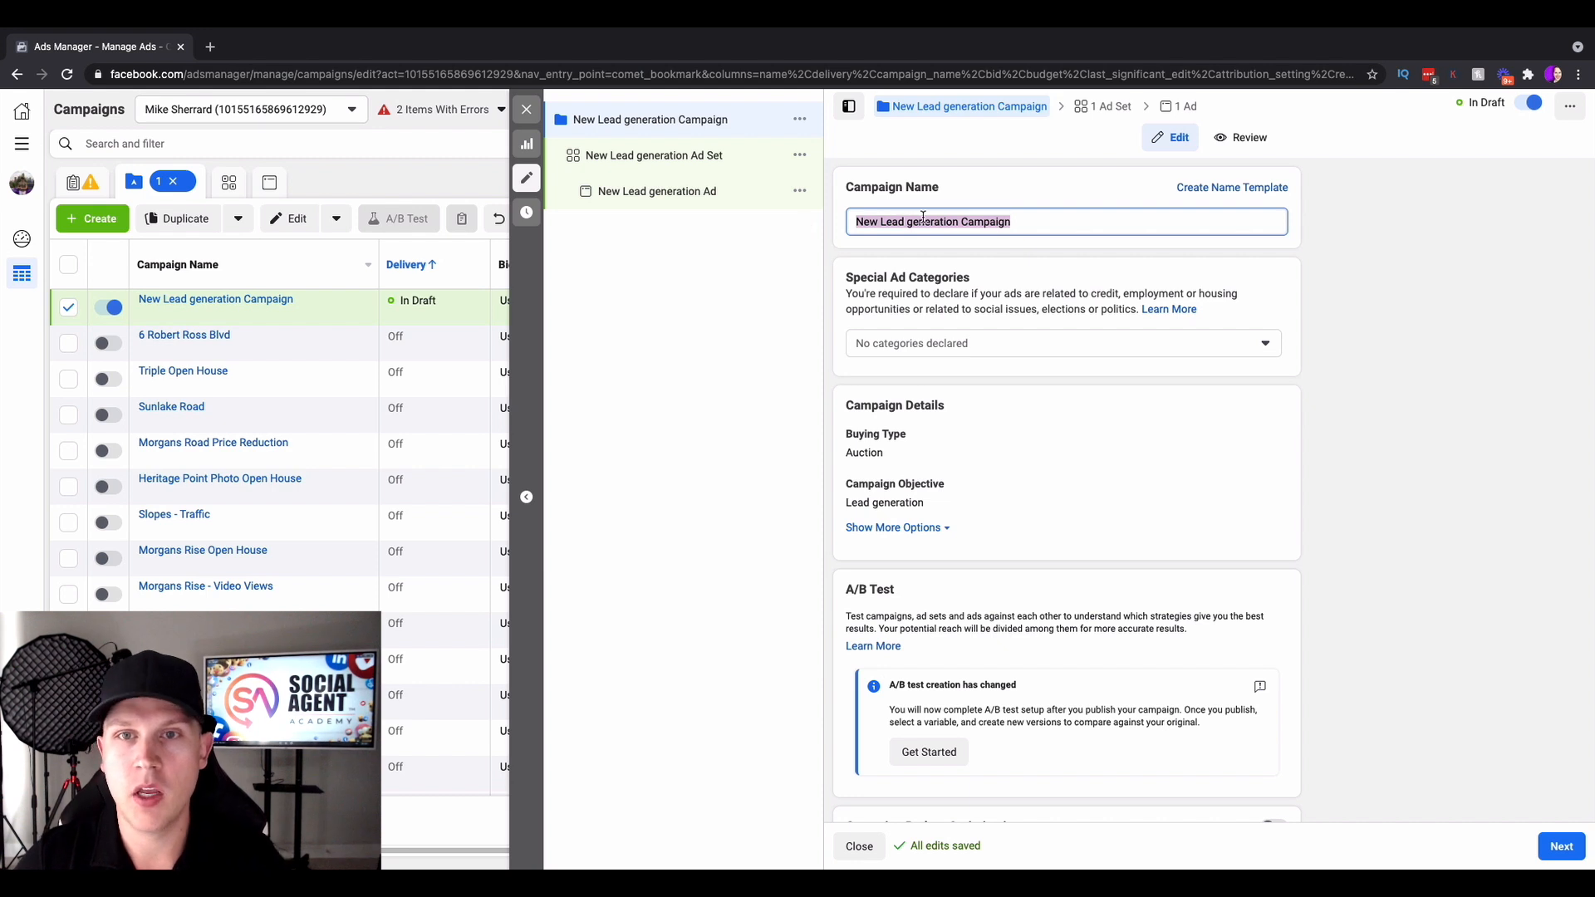
click(1020, 224)
triple_click(1020, 224)
text(123 Main Str)
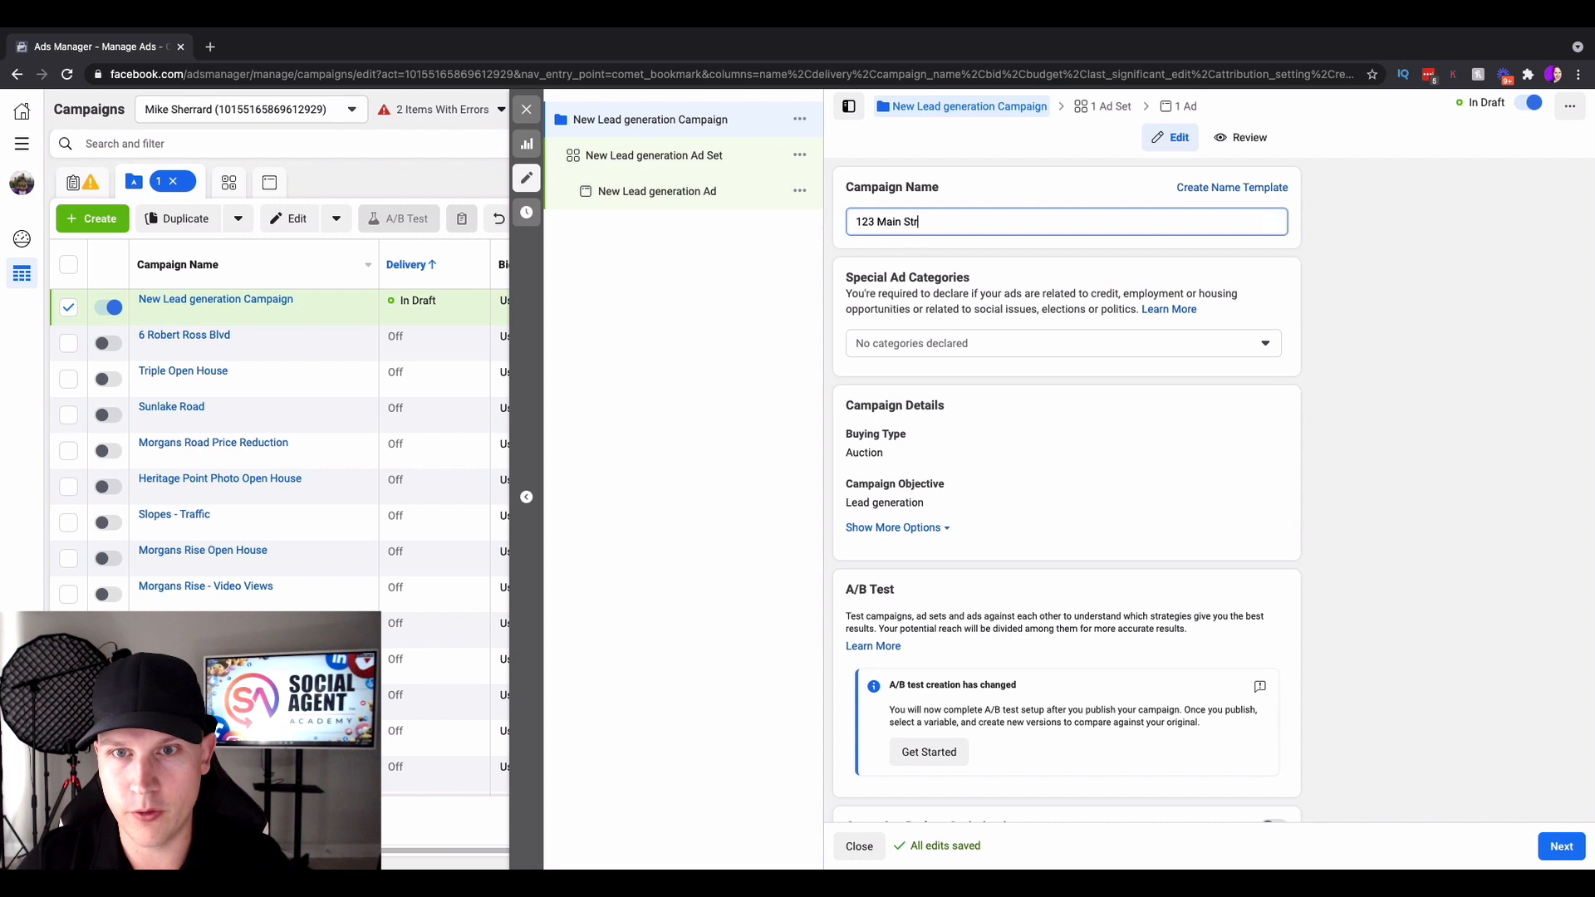
text(eet SOLD)
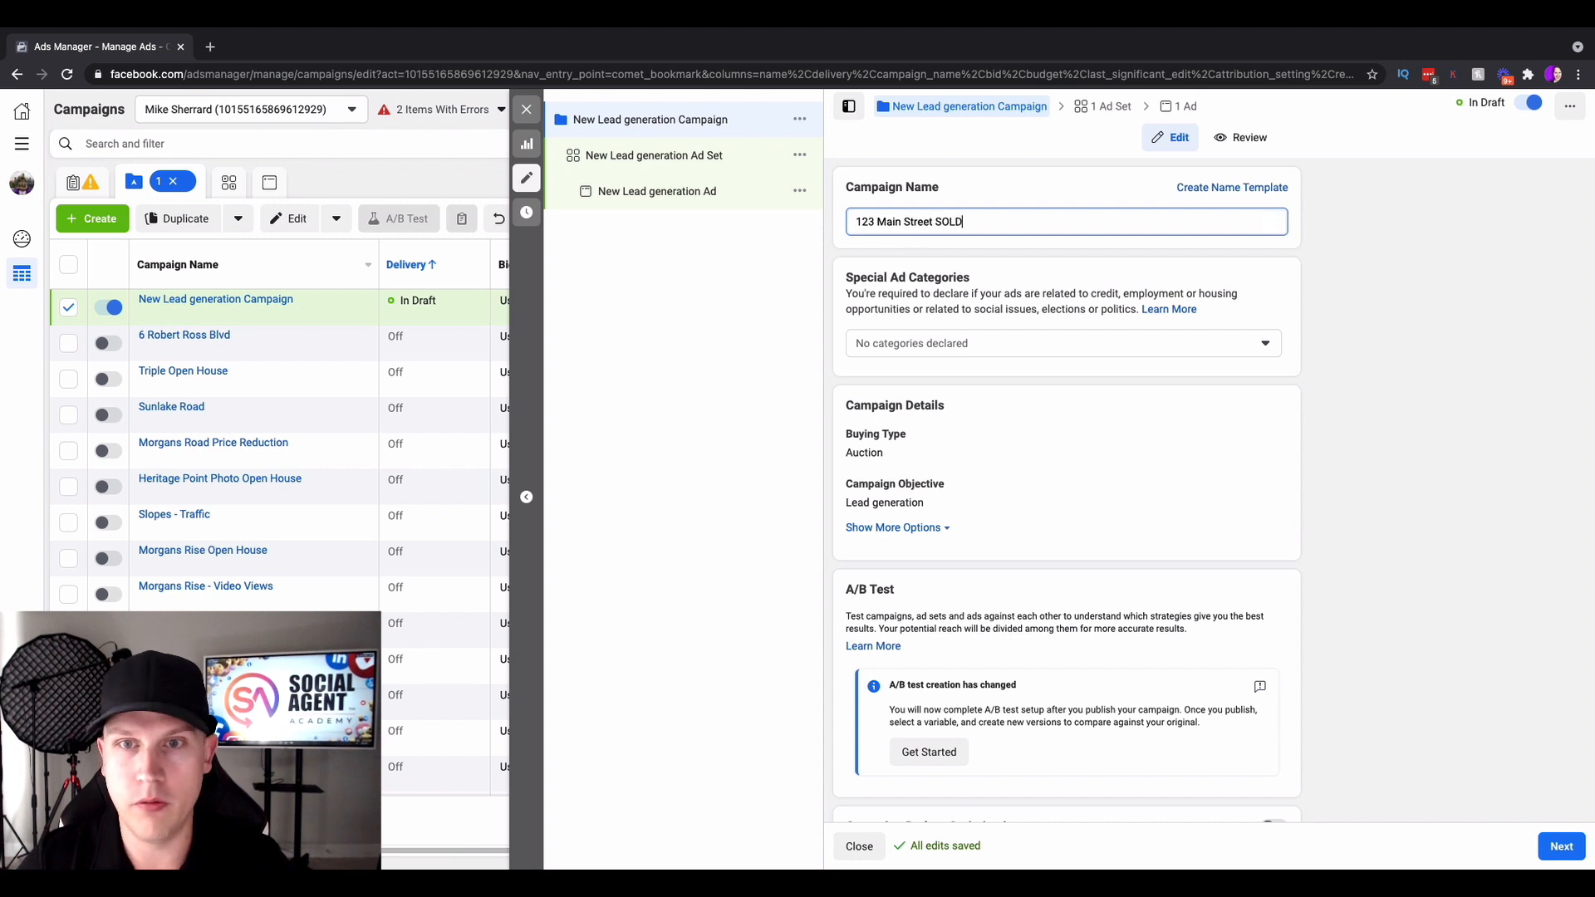
Declare Housing as the campaign's special ad category
click(988, 345)
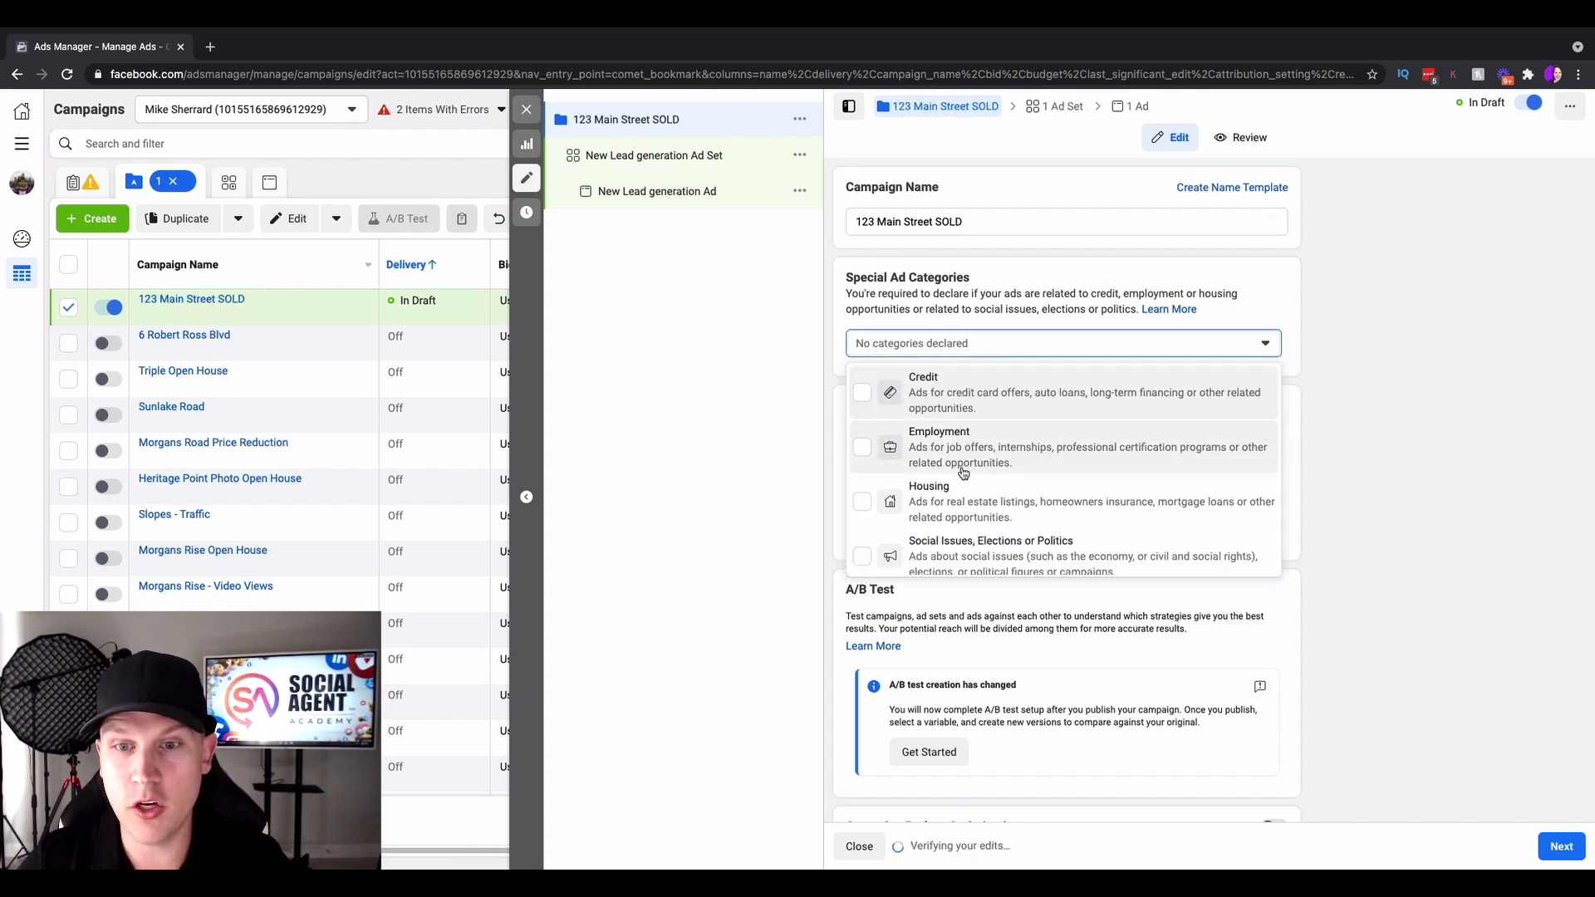
click(963, 499)
click(1377, 385)
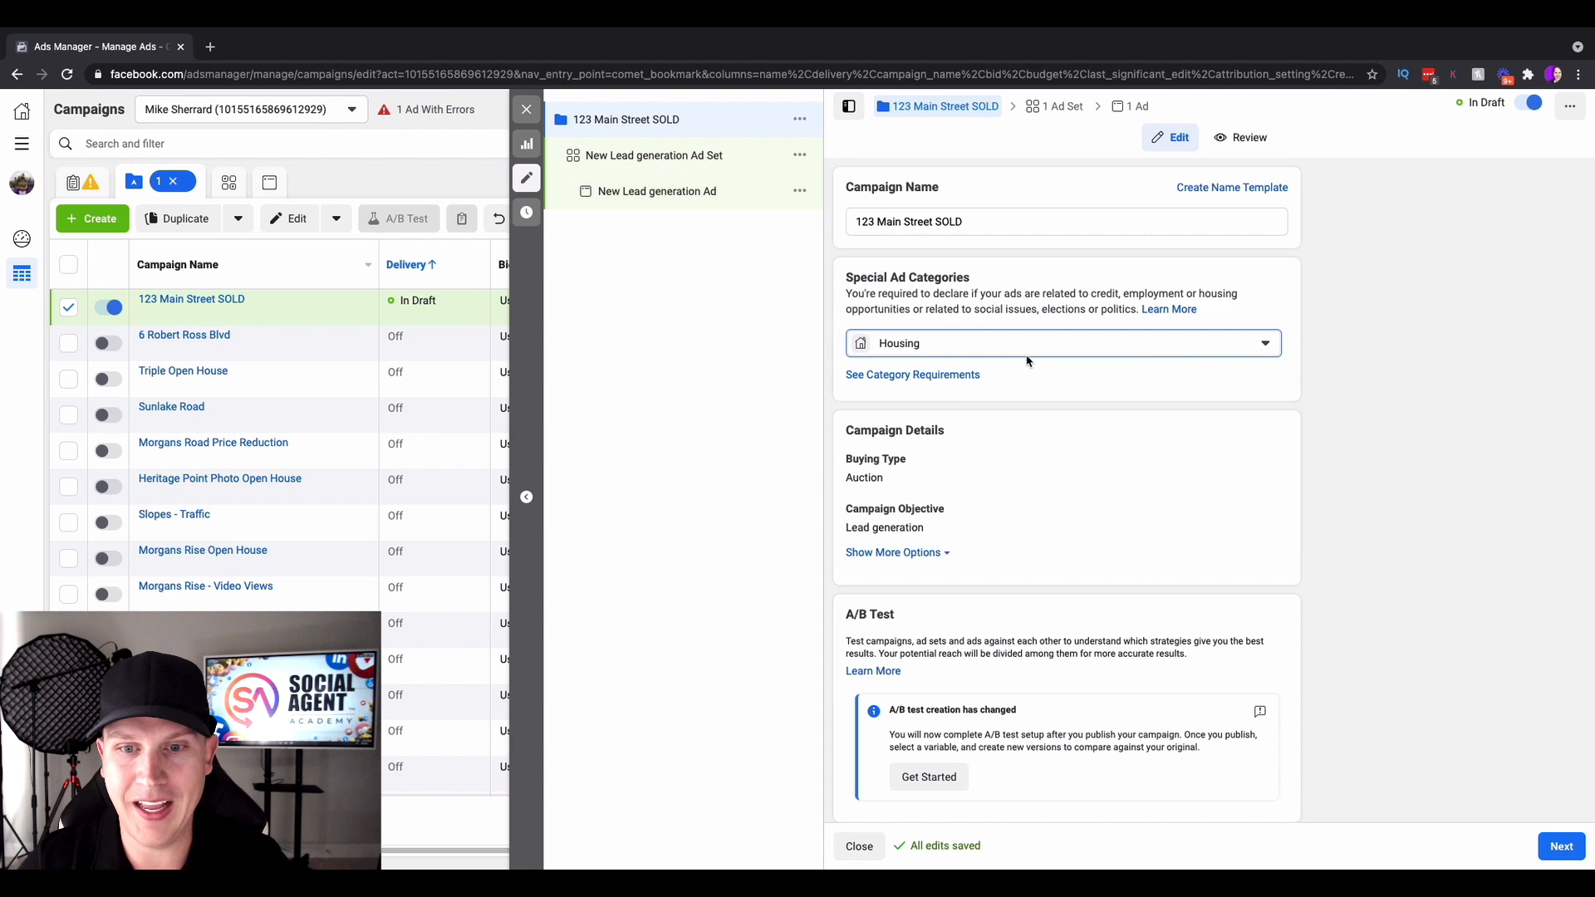
Continue to the ad set level and name the ad set "Calgary Home Sellers"
scroll(1028, 357, down, 3)
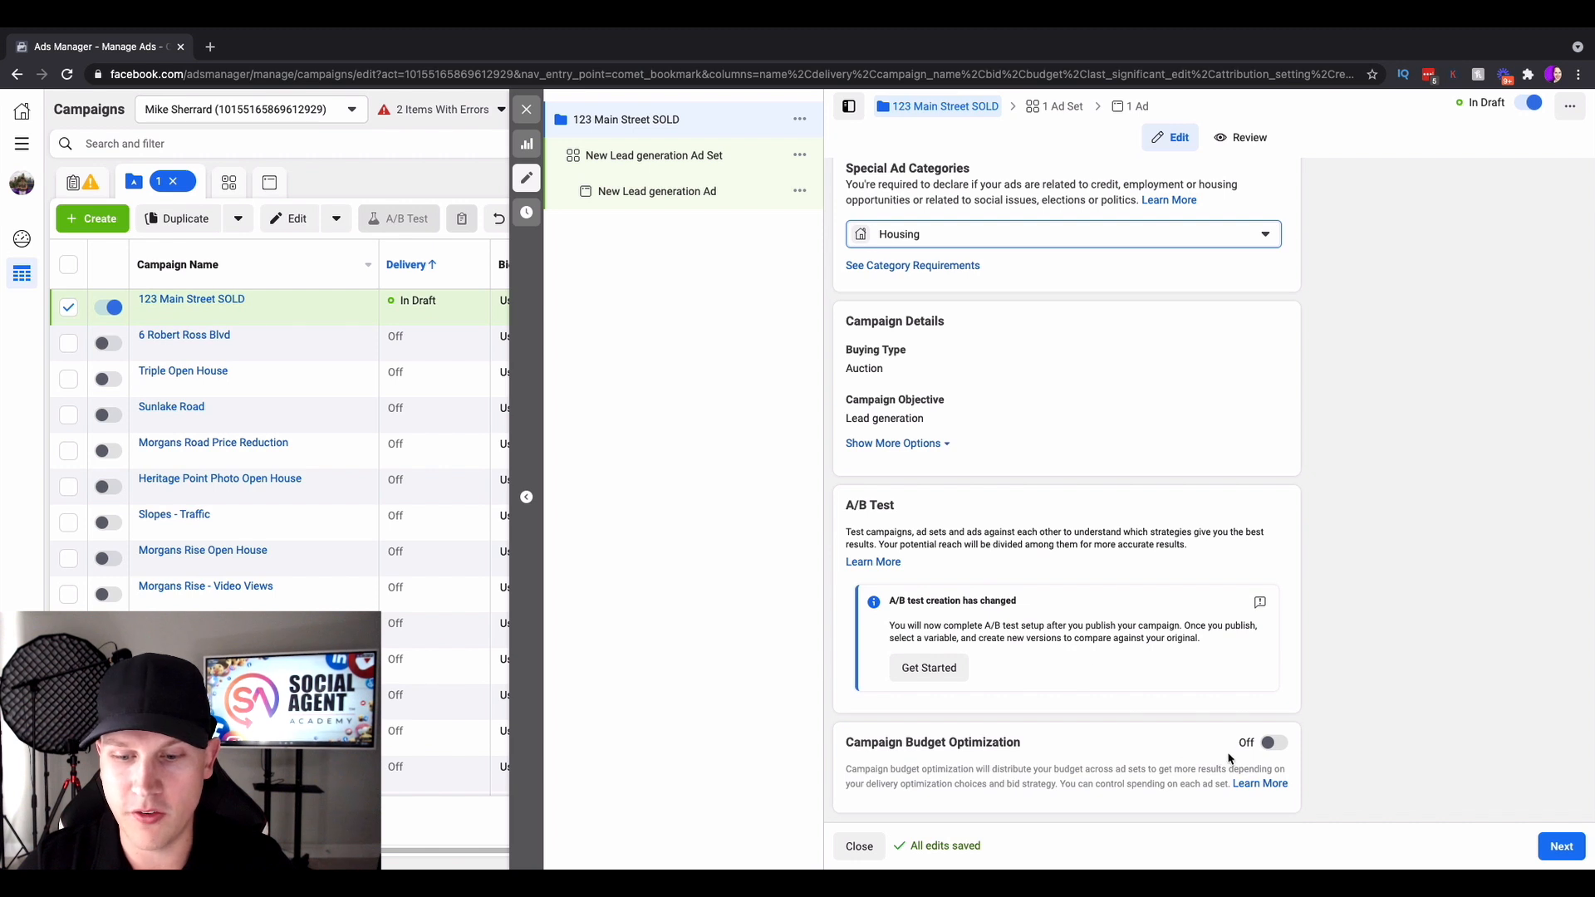
click(1550, 846)
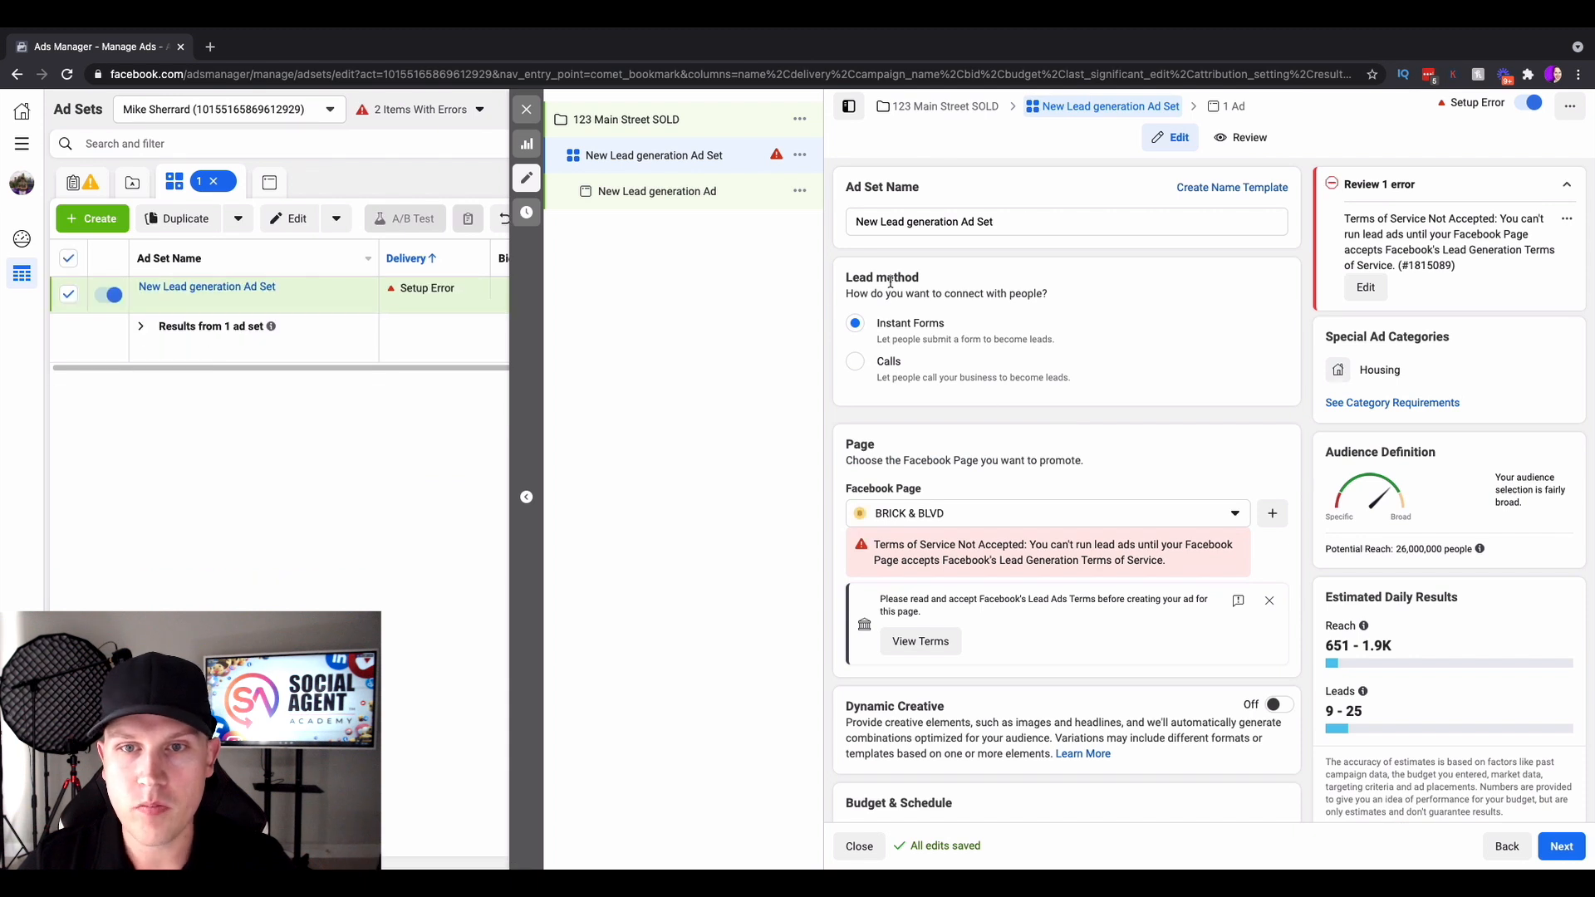
click(1036, 221)
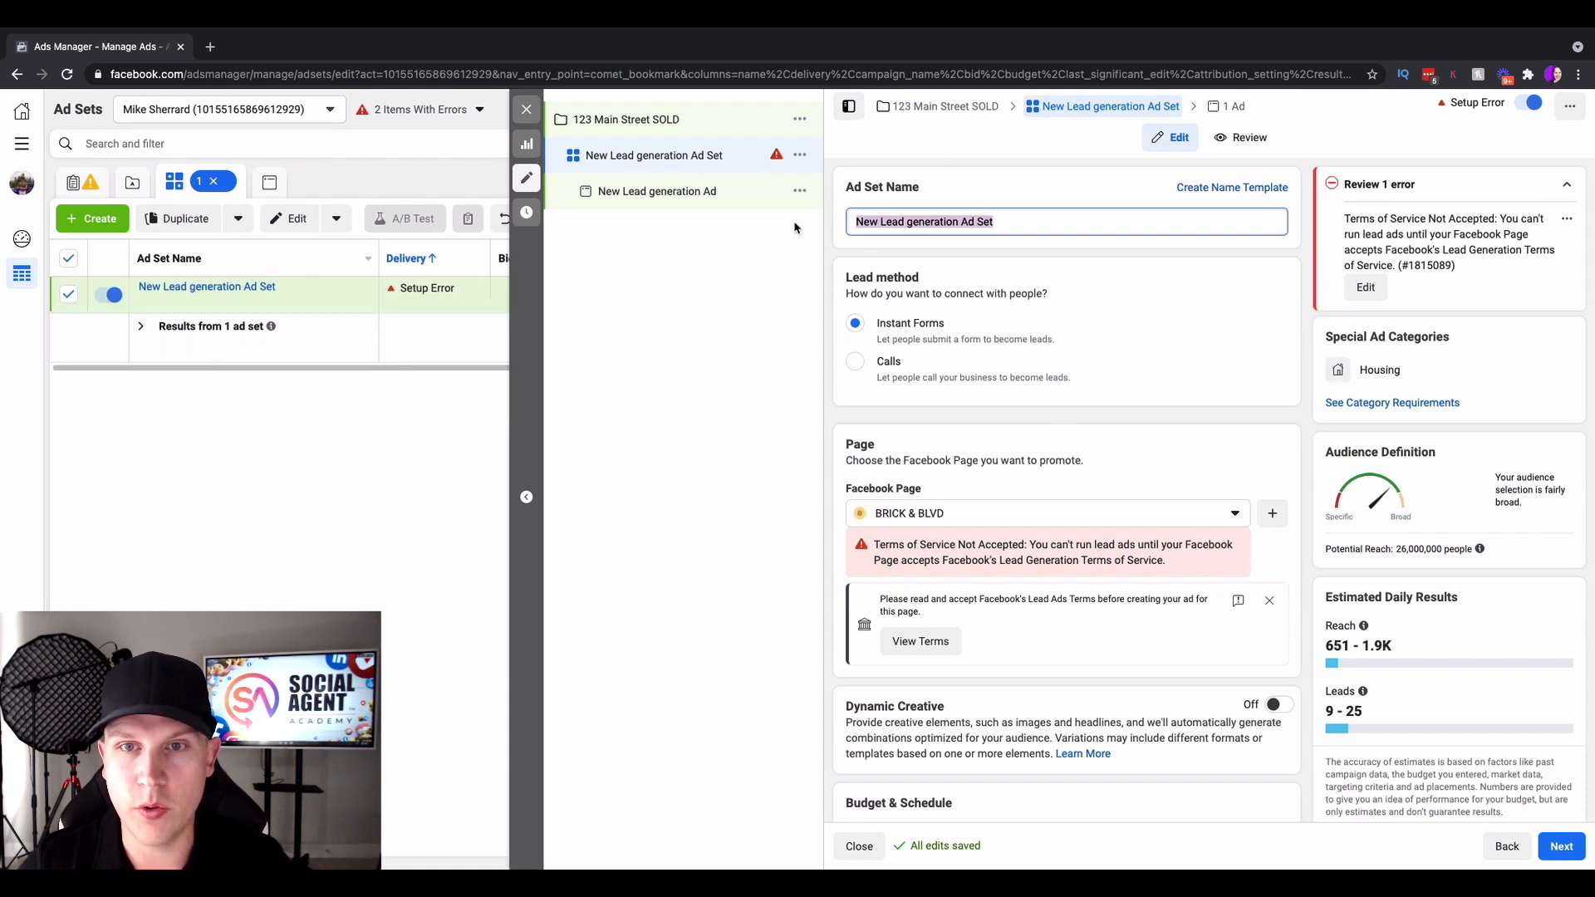
text(Calgary)
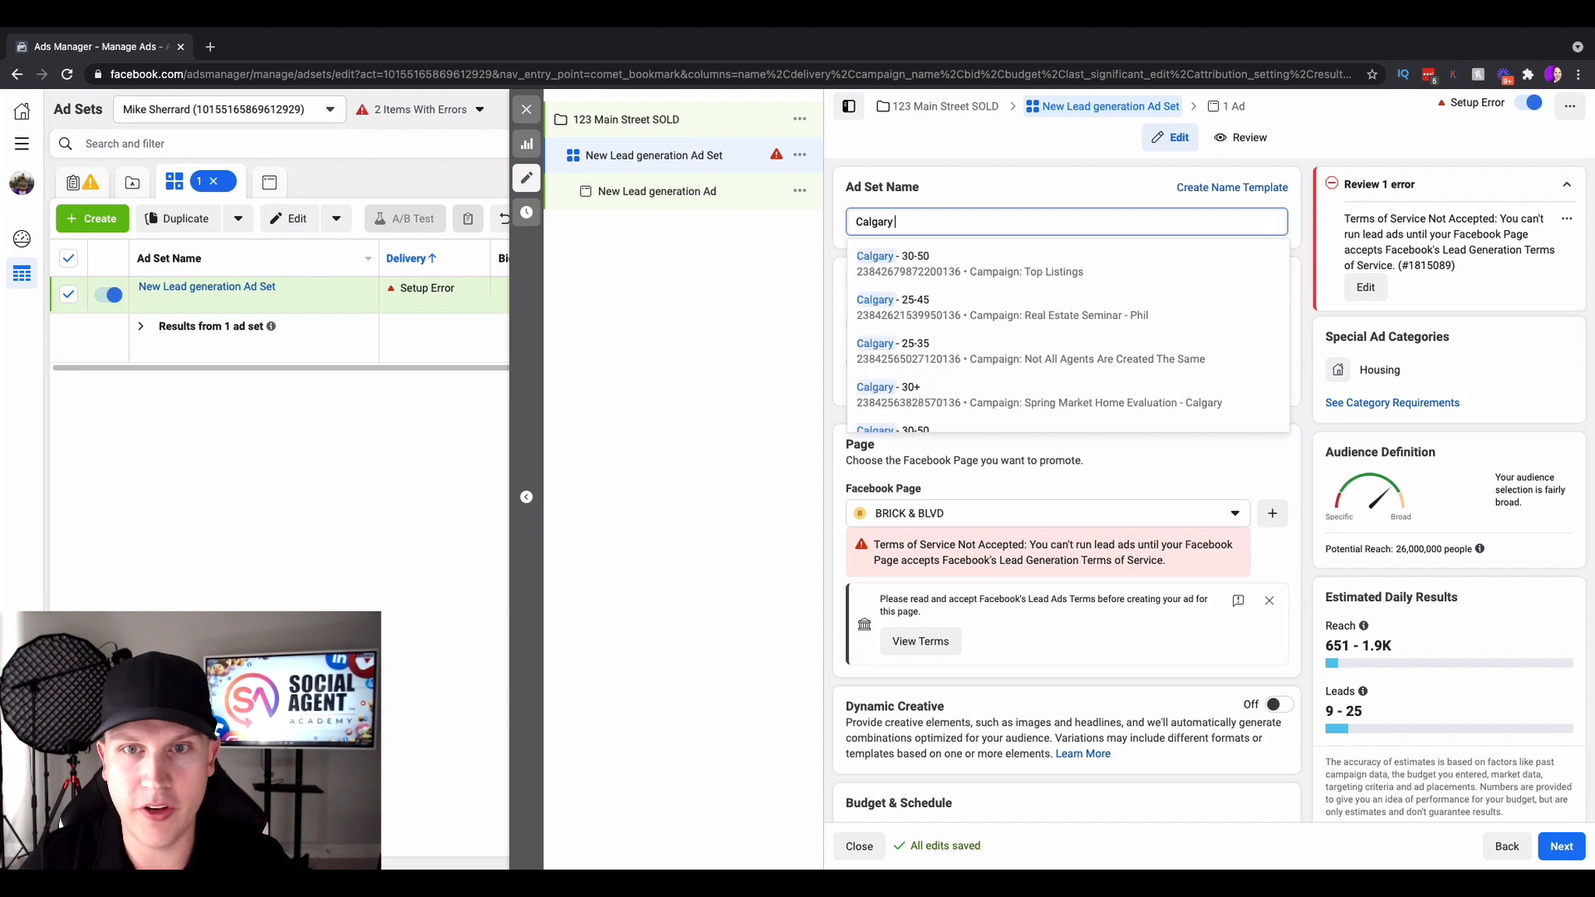
text( Home Sellers)
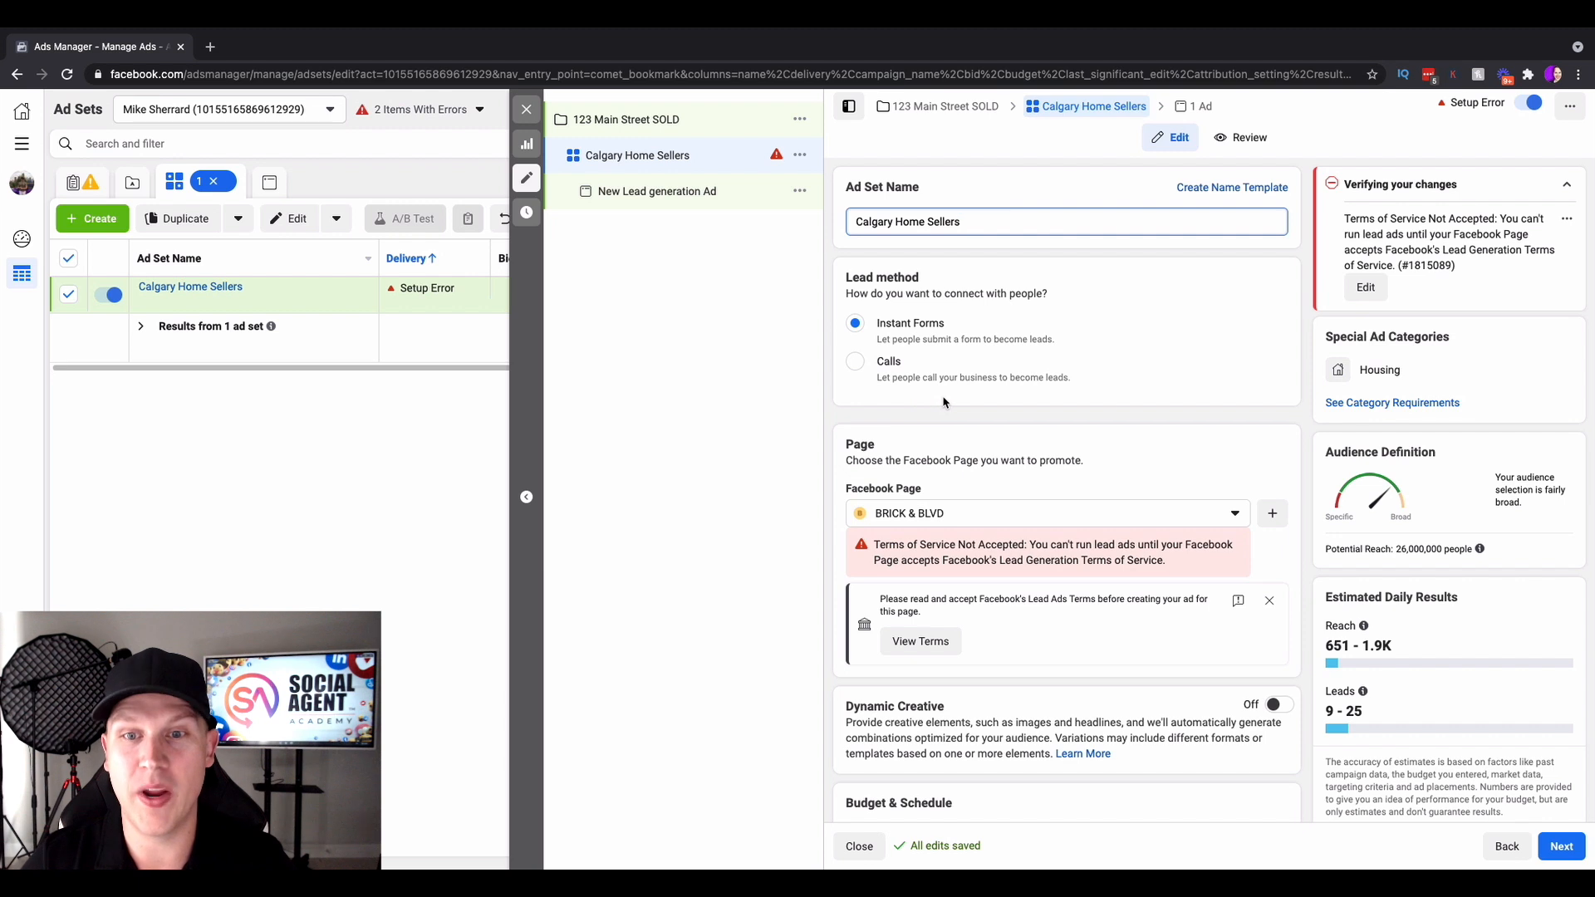
Choose the account owner's EXP Realty page as the Facebook Page to promote in the ad set
click(1206, 515)
scroll(1065, 641, down, 5)
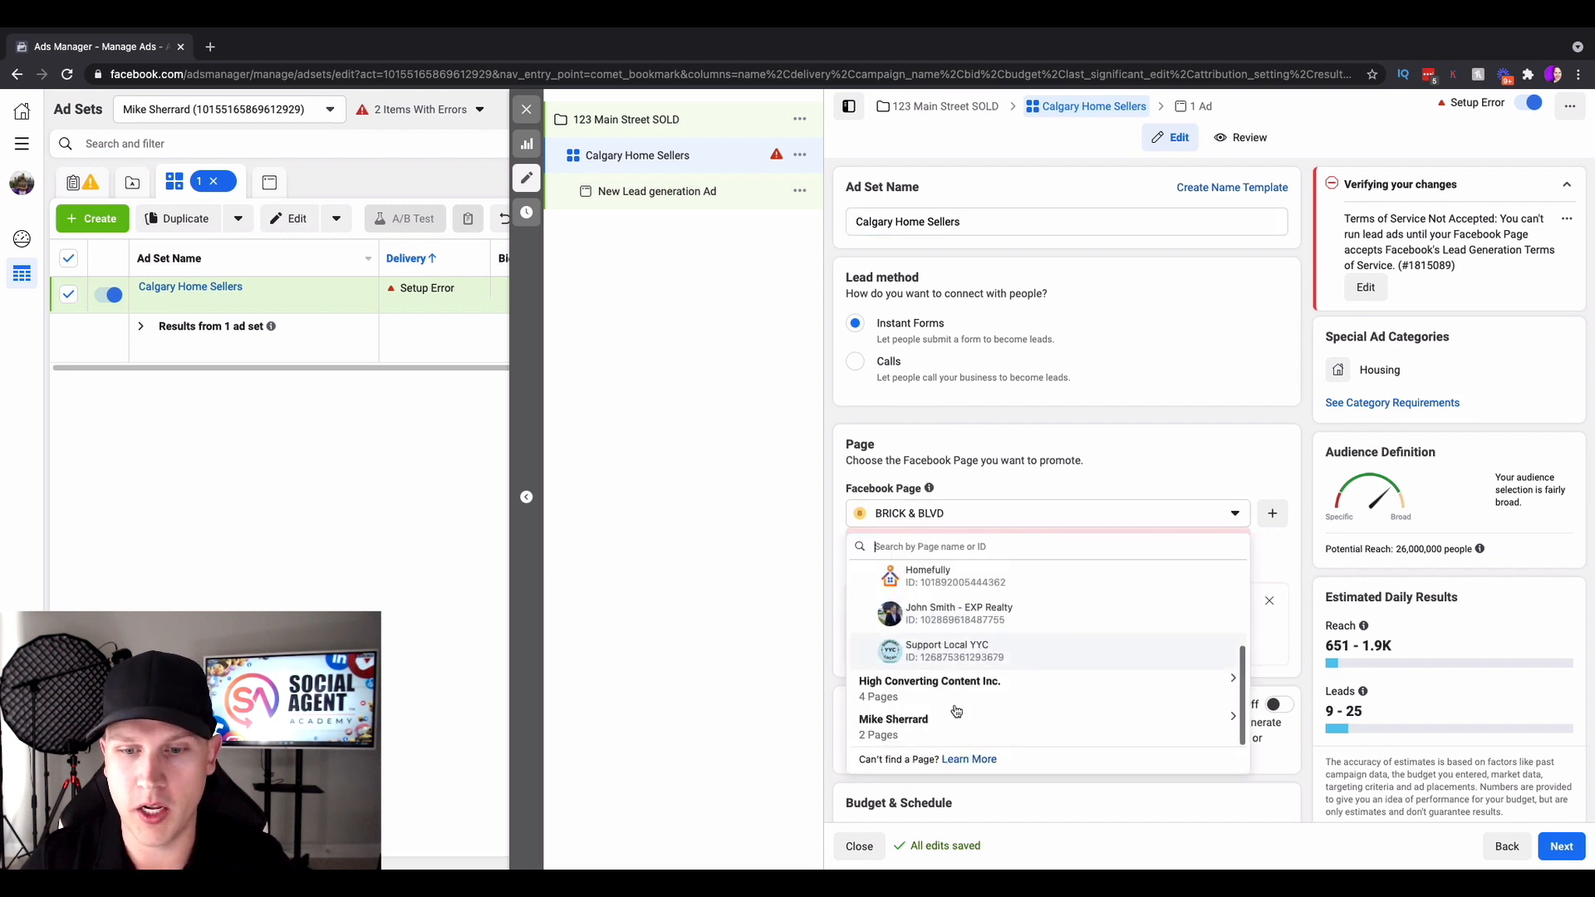
click(955, 719)
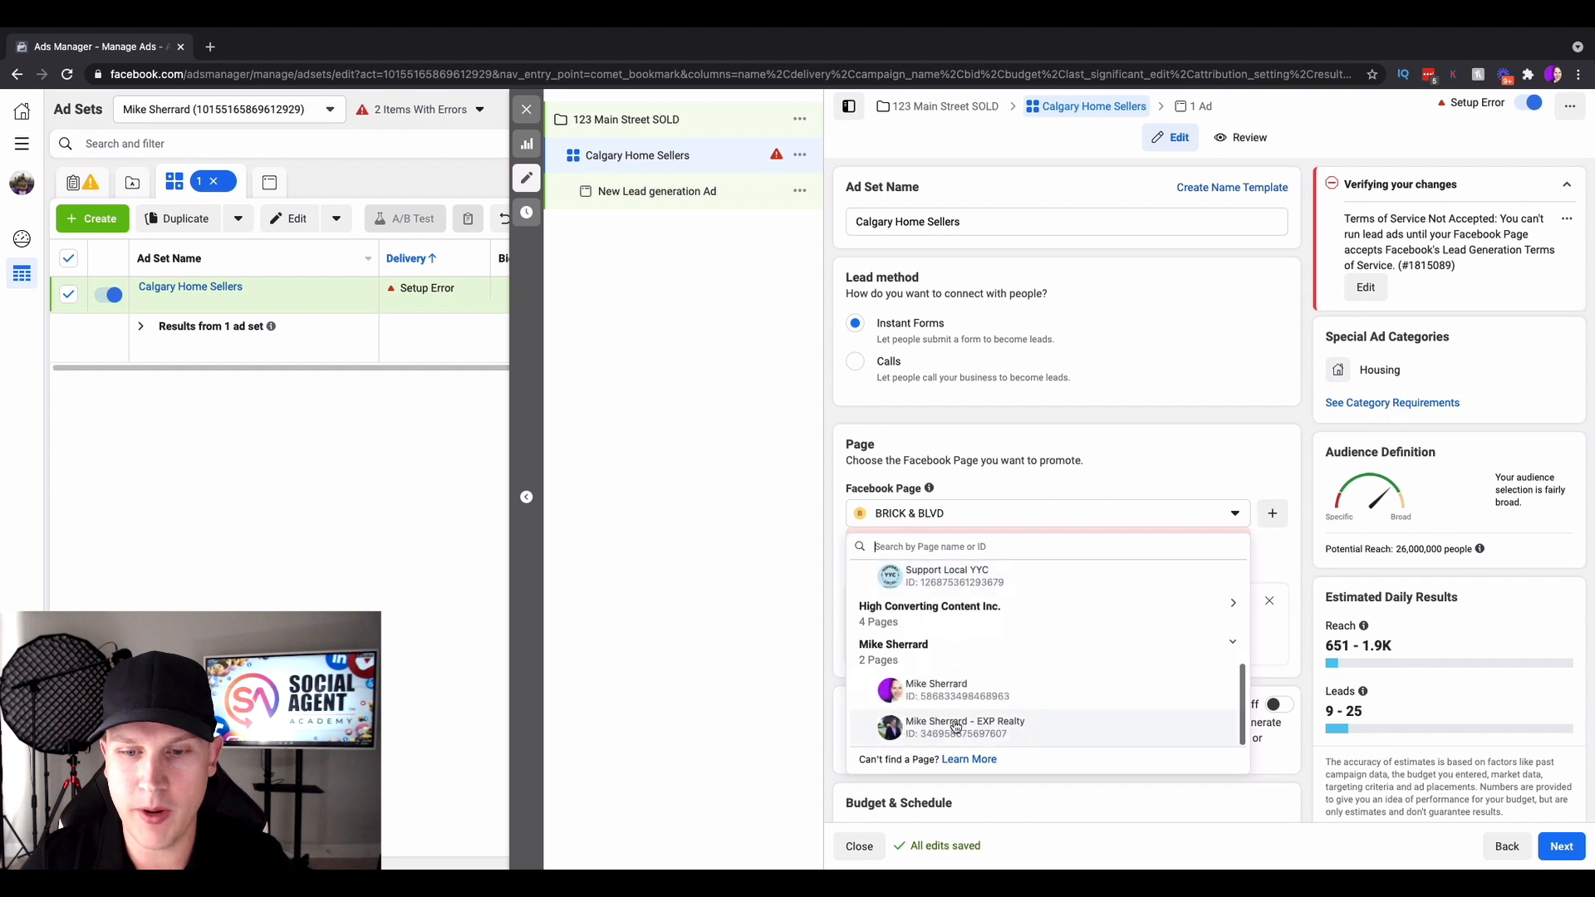
click(955, 723)
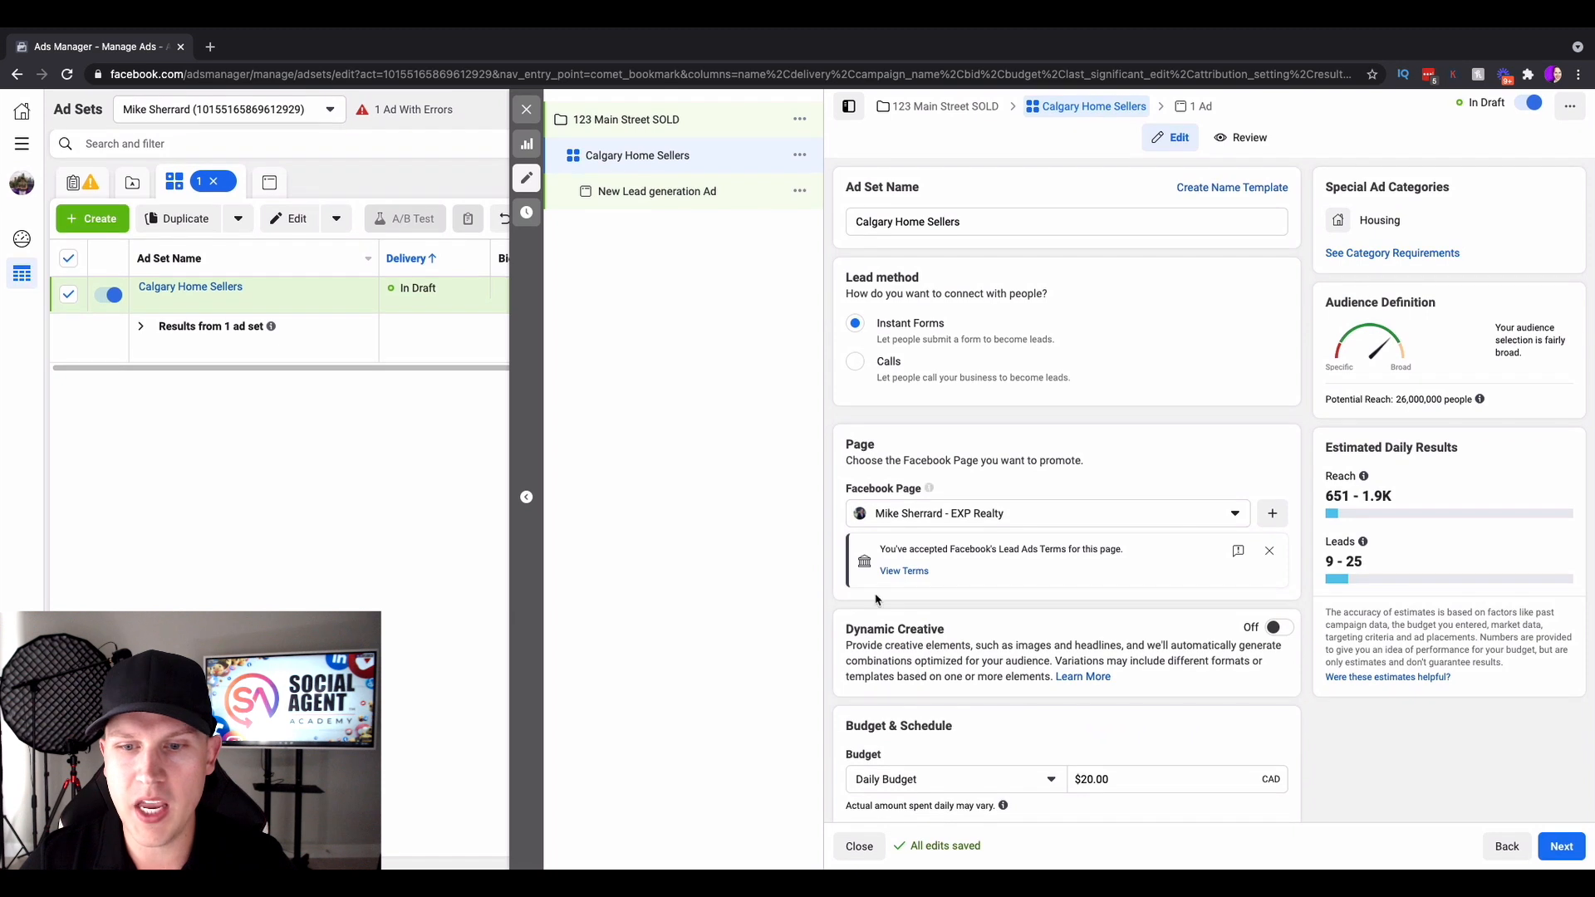
Schedule the ad set to start on June 6, 2021 at 6:00 AM
scroll(1203, 633, down, 3)
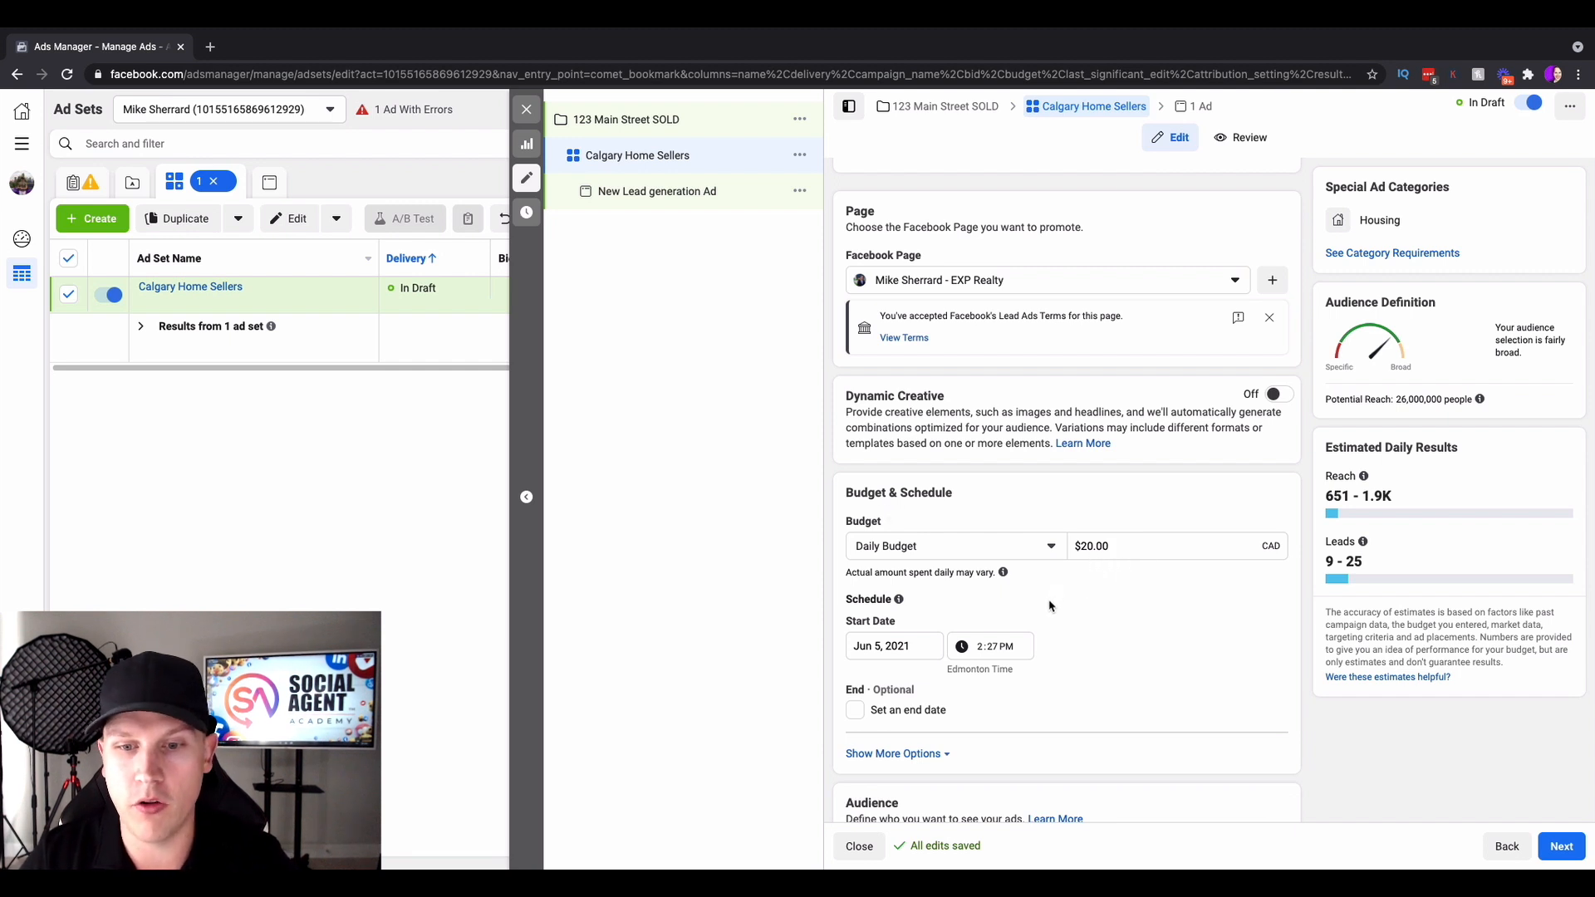
click(912, 647)
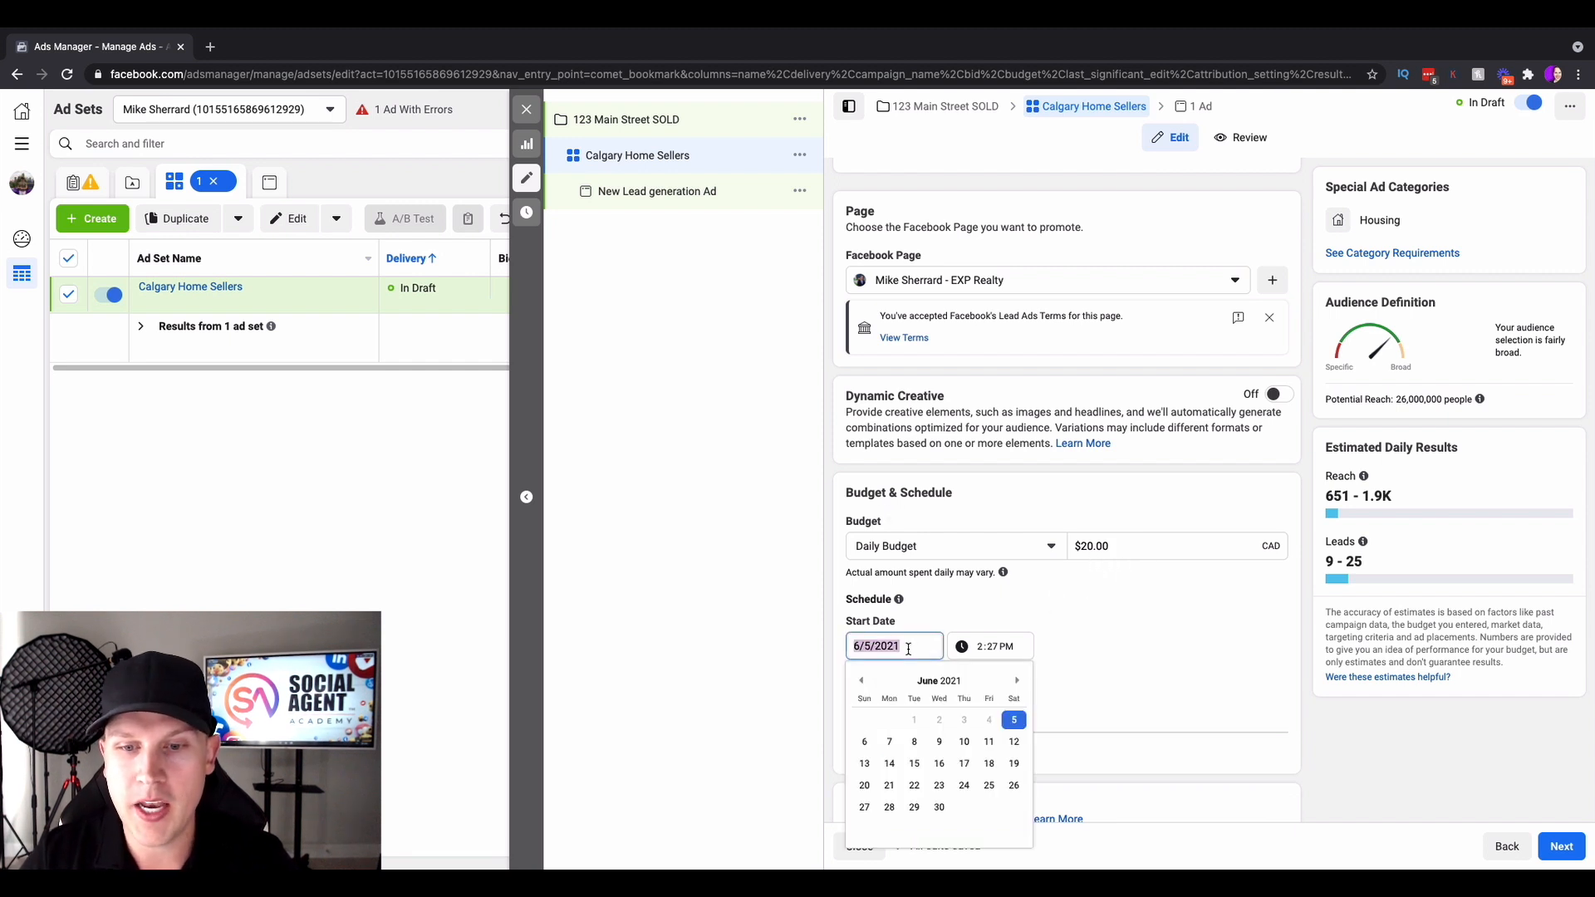
click(865, 747)
click(978, 650)
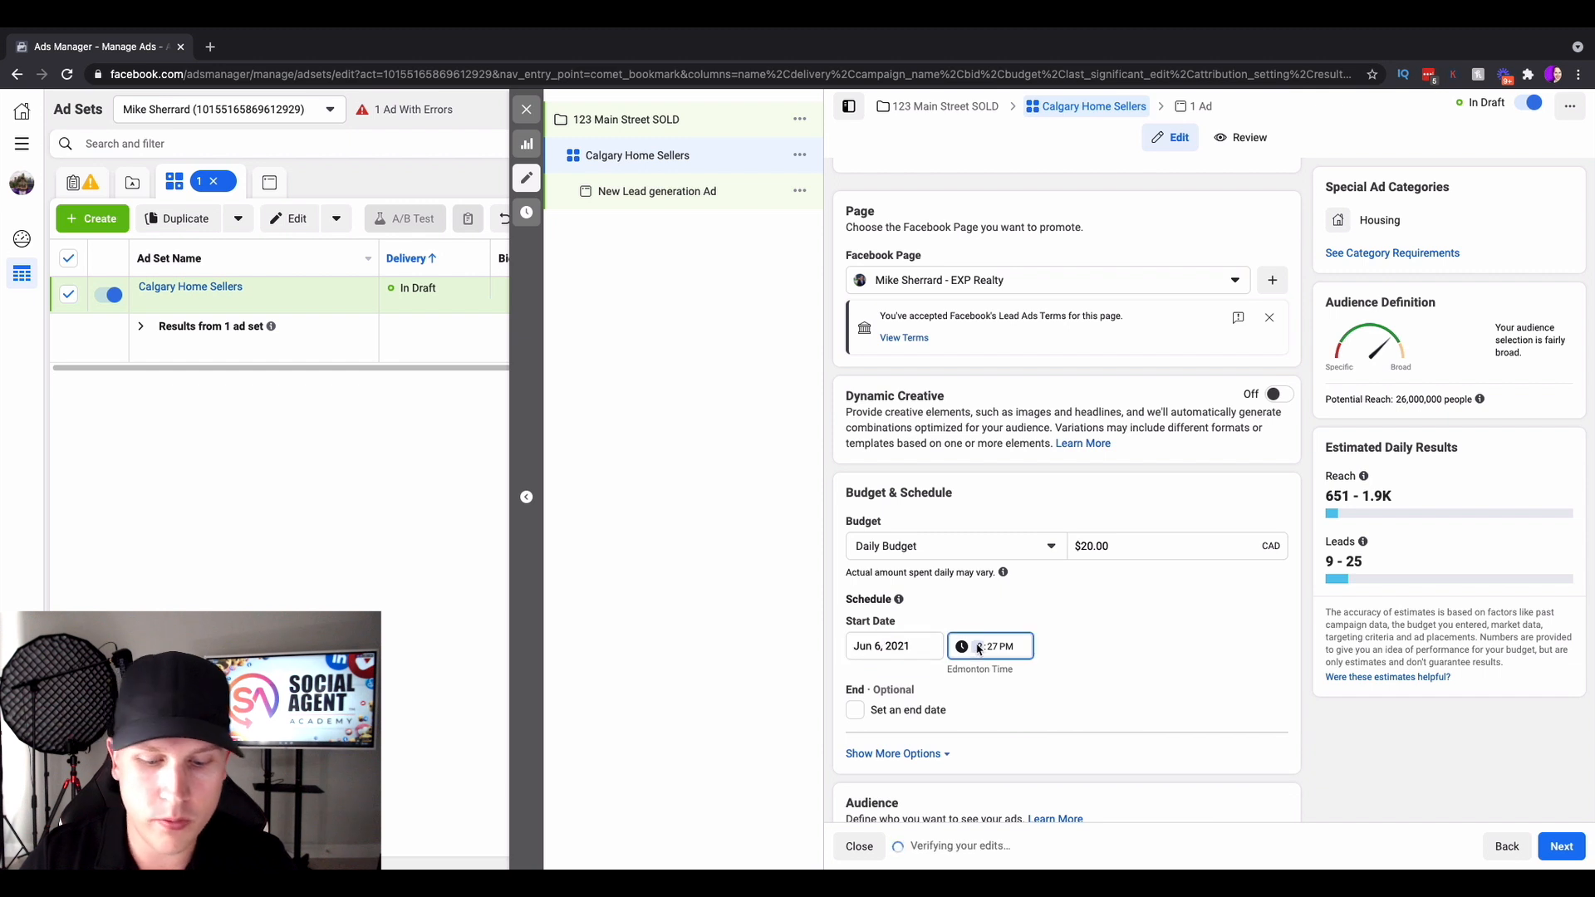
click(901, 646)
click(865, 741)
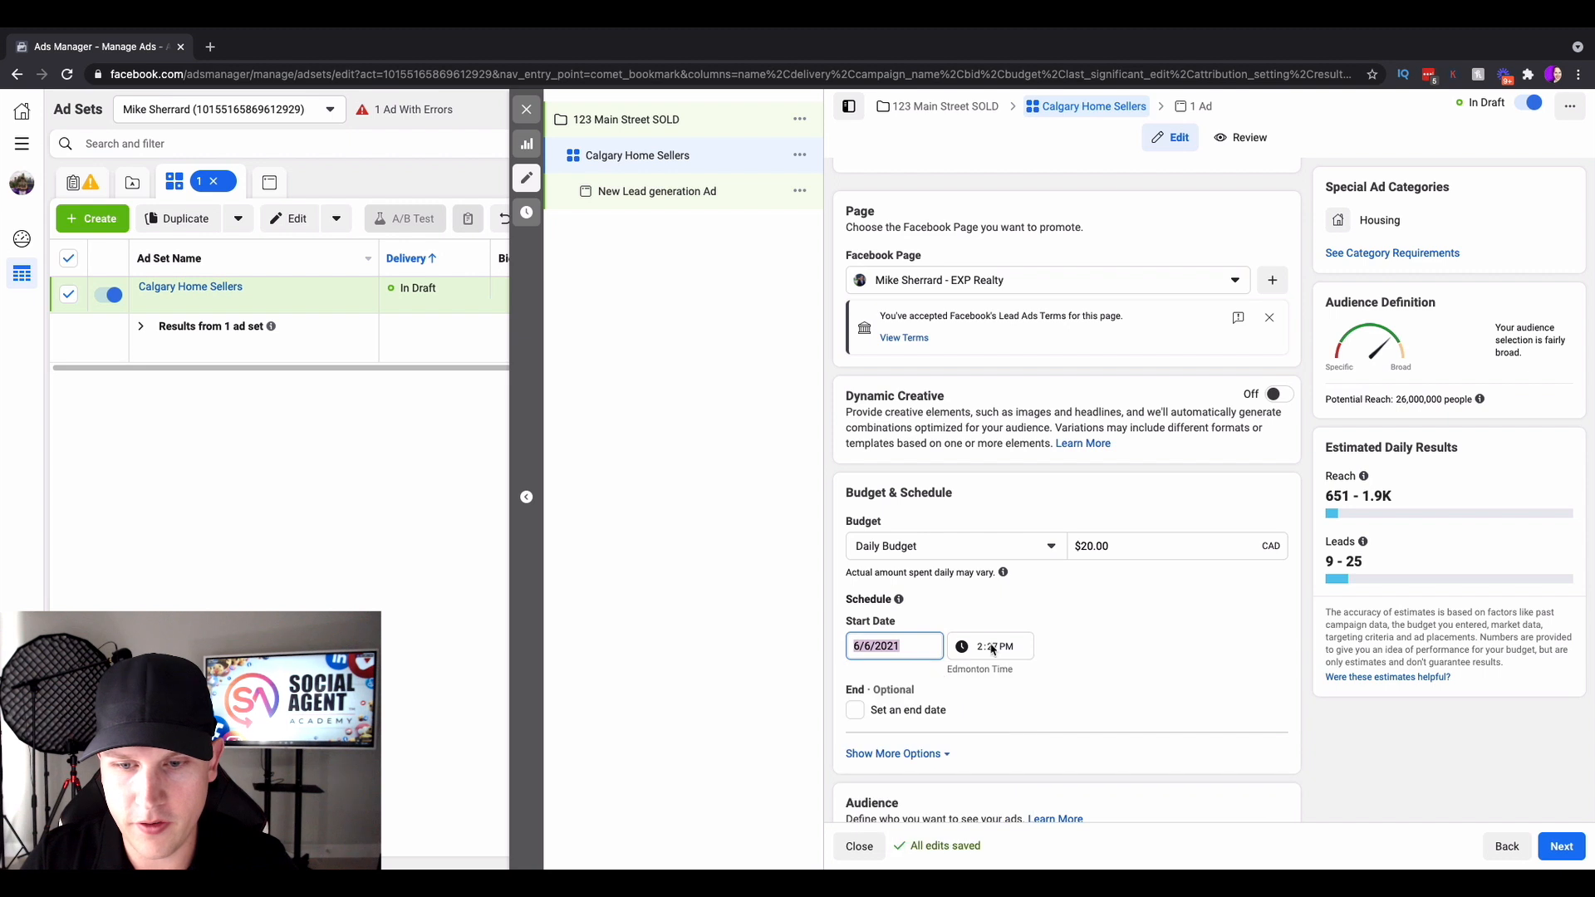
click(979, 650)
text(600)
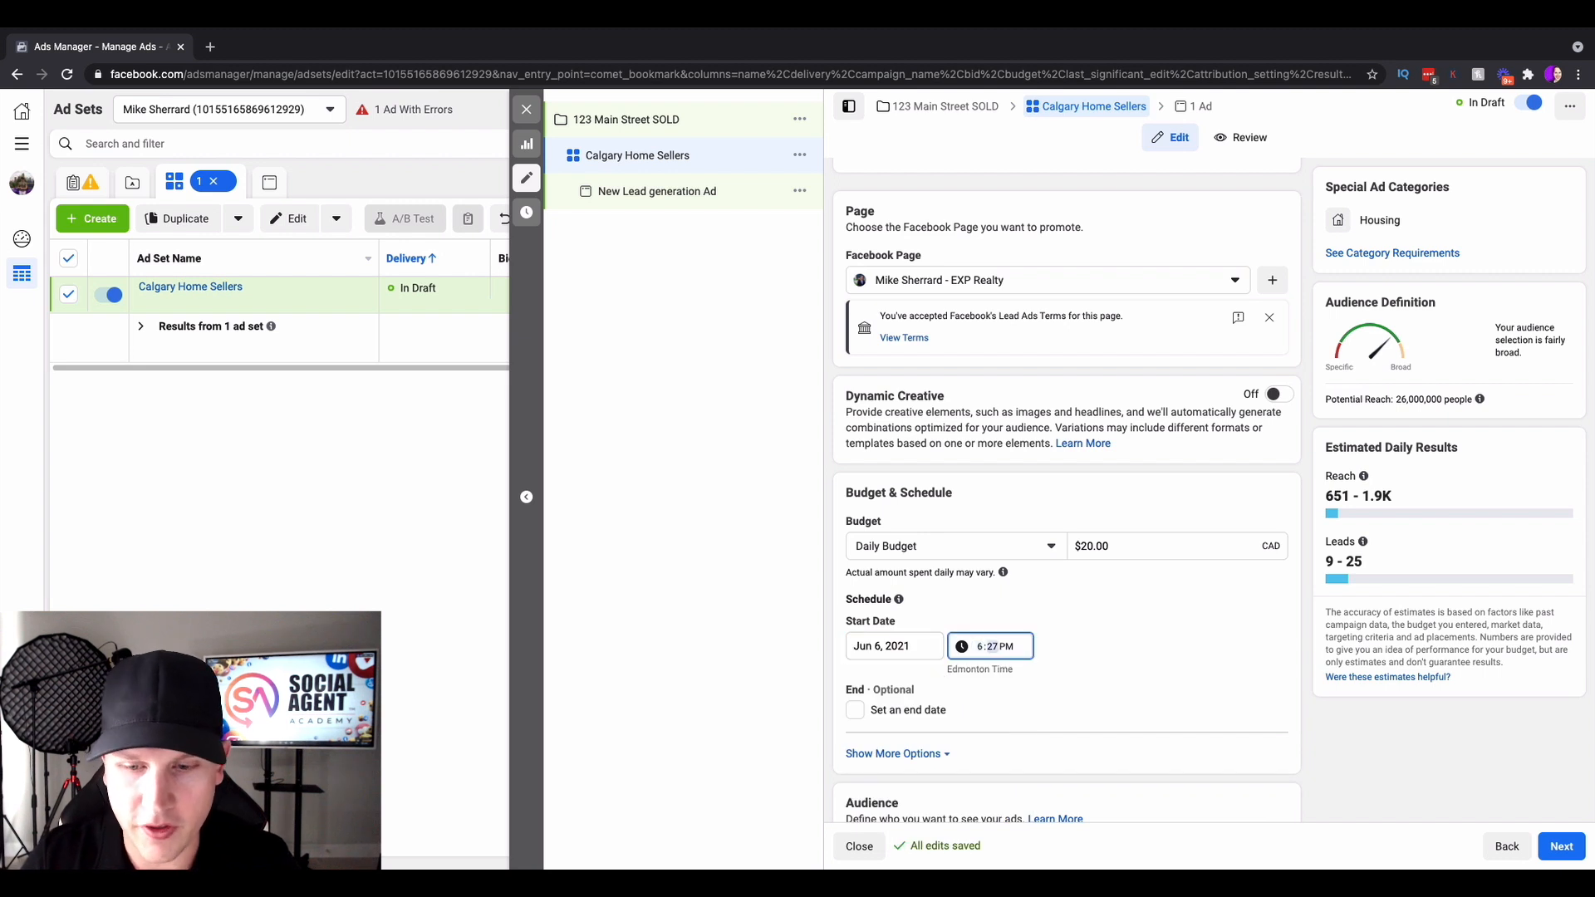
text(a)
Enable an end date for the ad set and set it to June 20, 2021
click(855, 710)
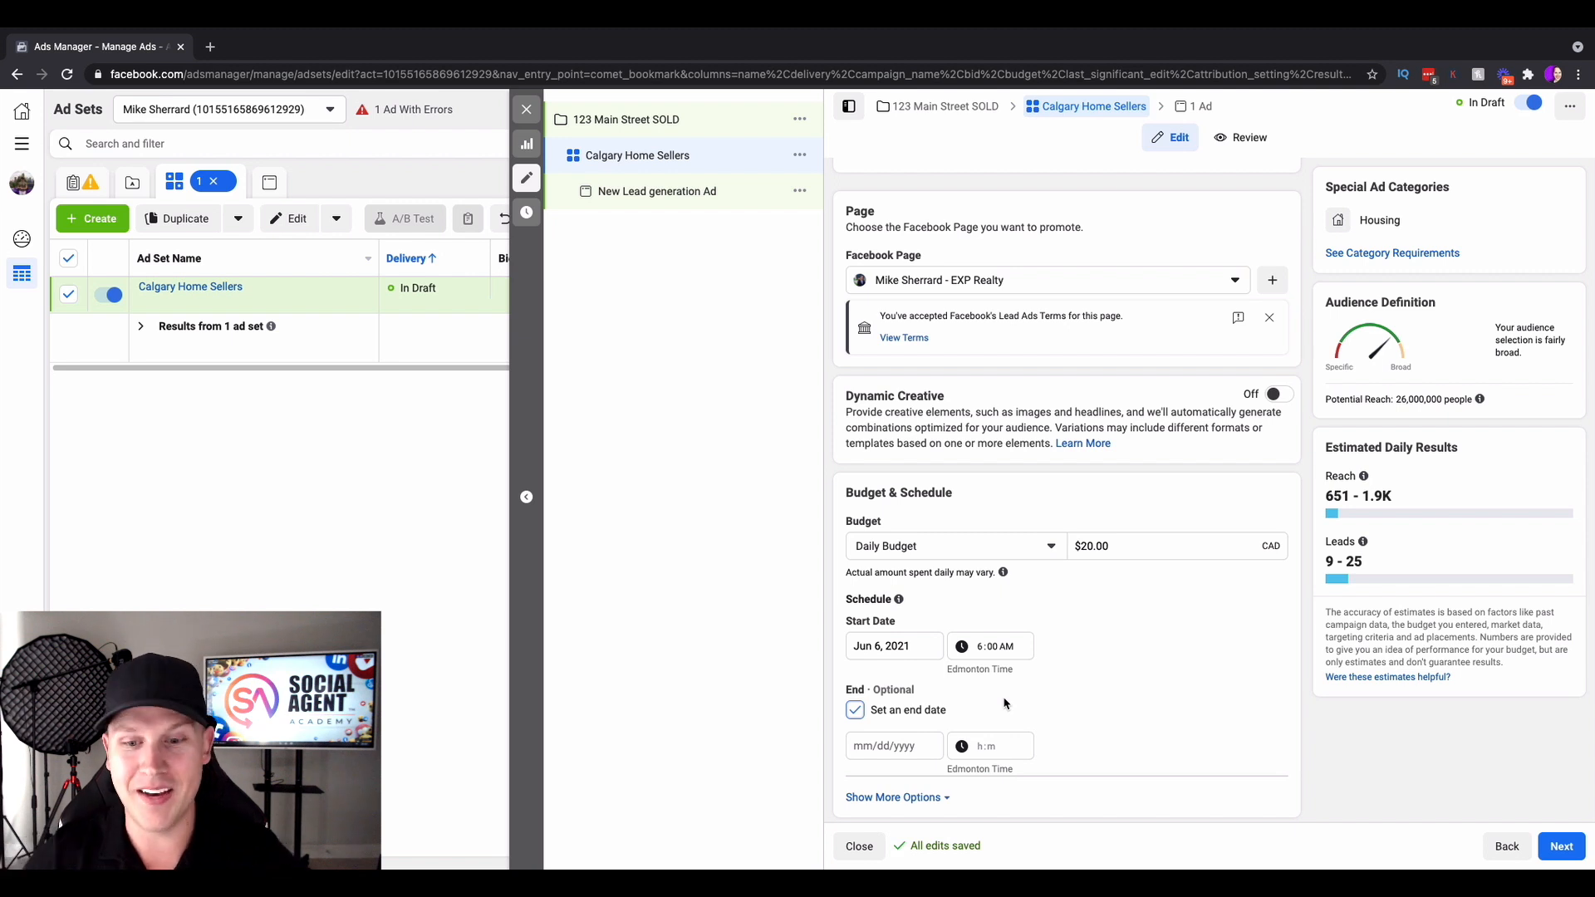
click(876, 745)
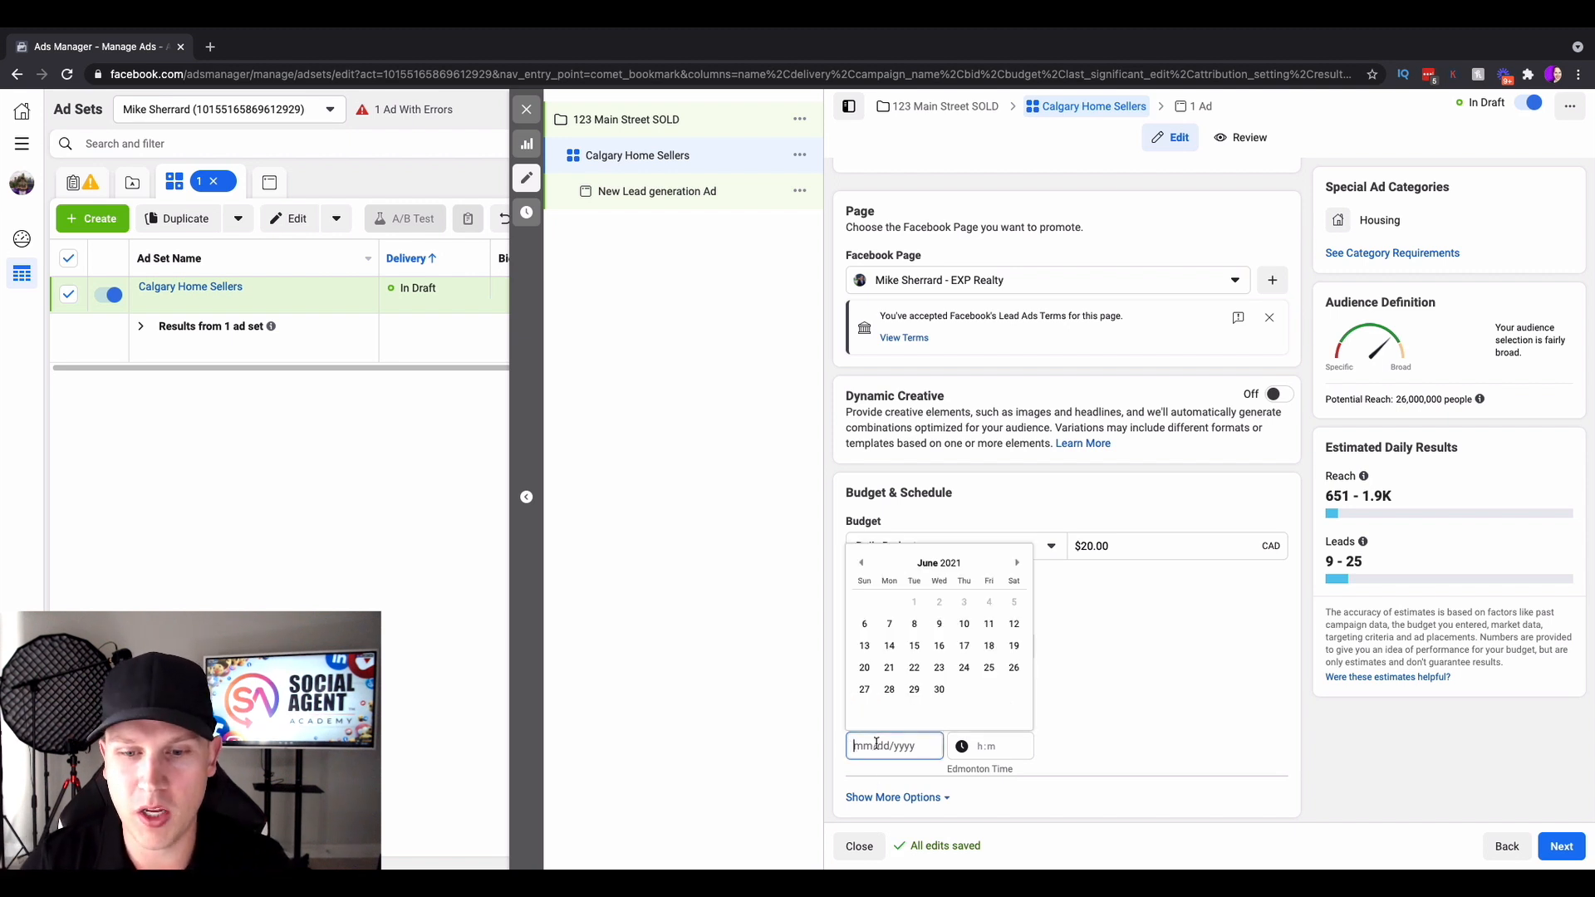
click(862, 667)
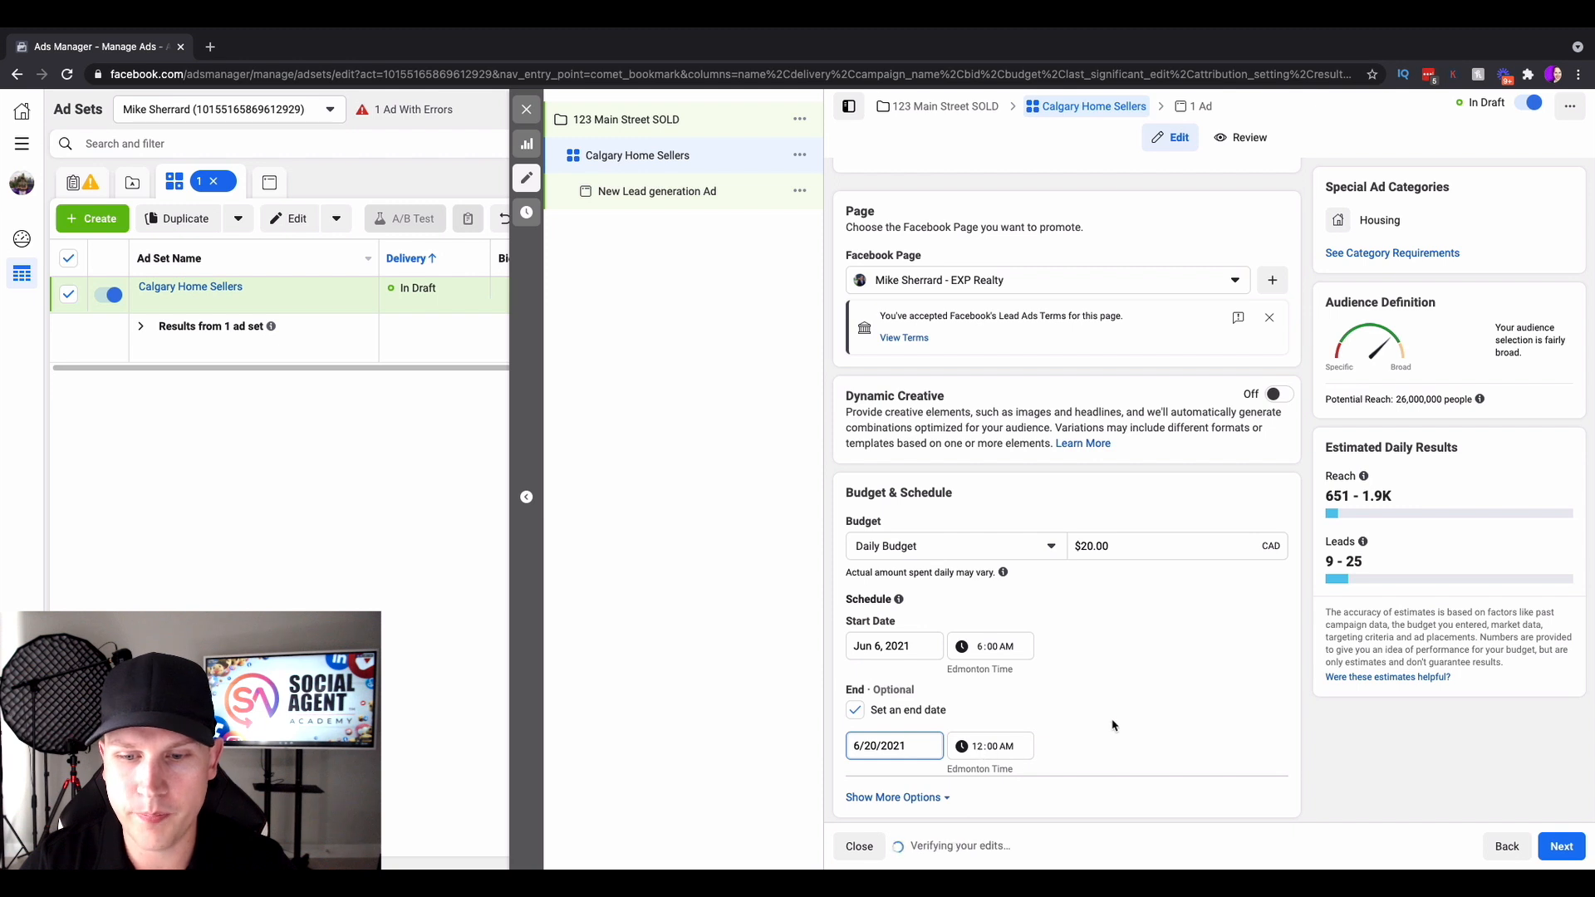
Open the audience's locations for editing and remove Canada as the targeted location
scroll(1112, 723, down, 3)
scroll(1112, 723, down, 5)
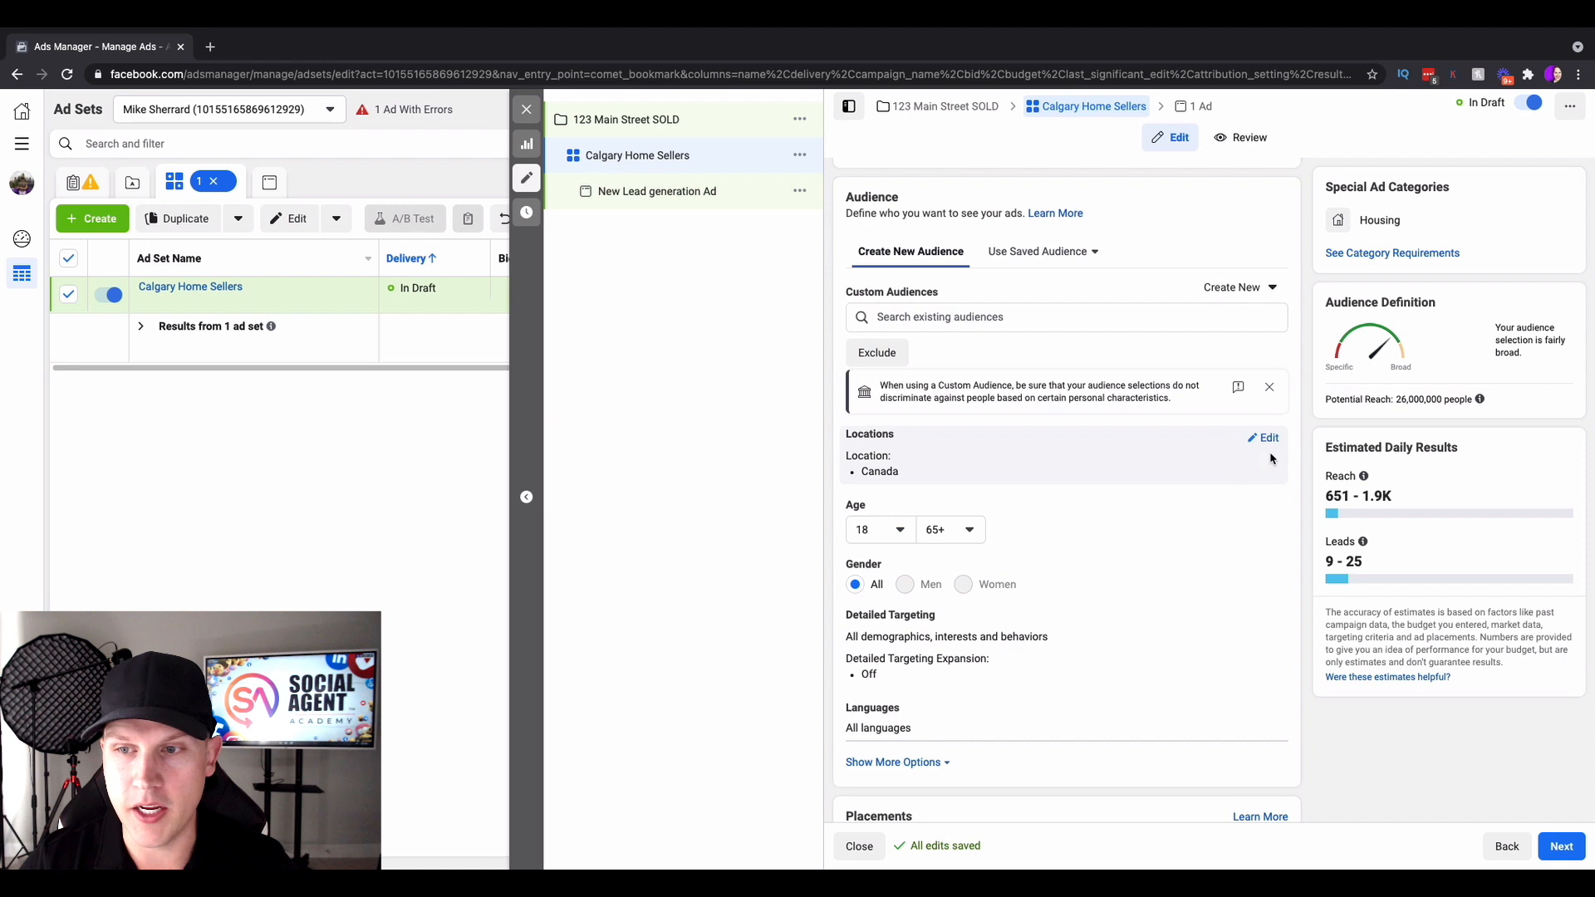
click(1266, 437)
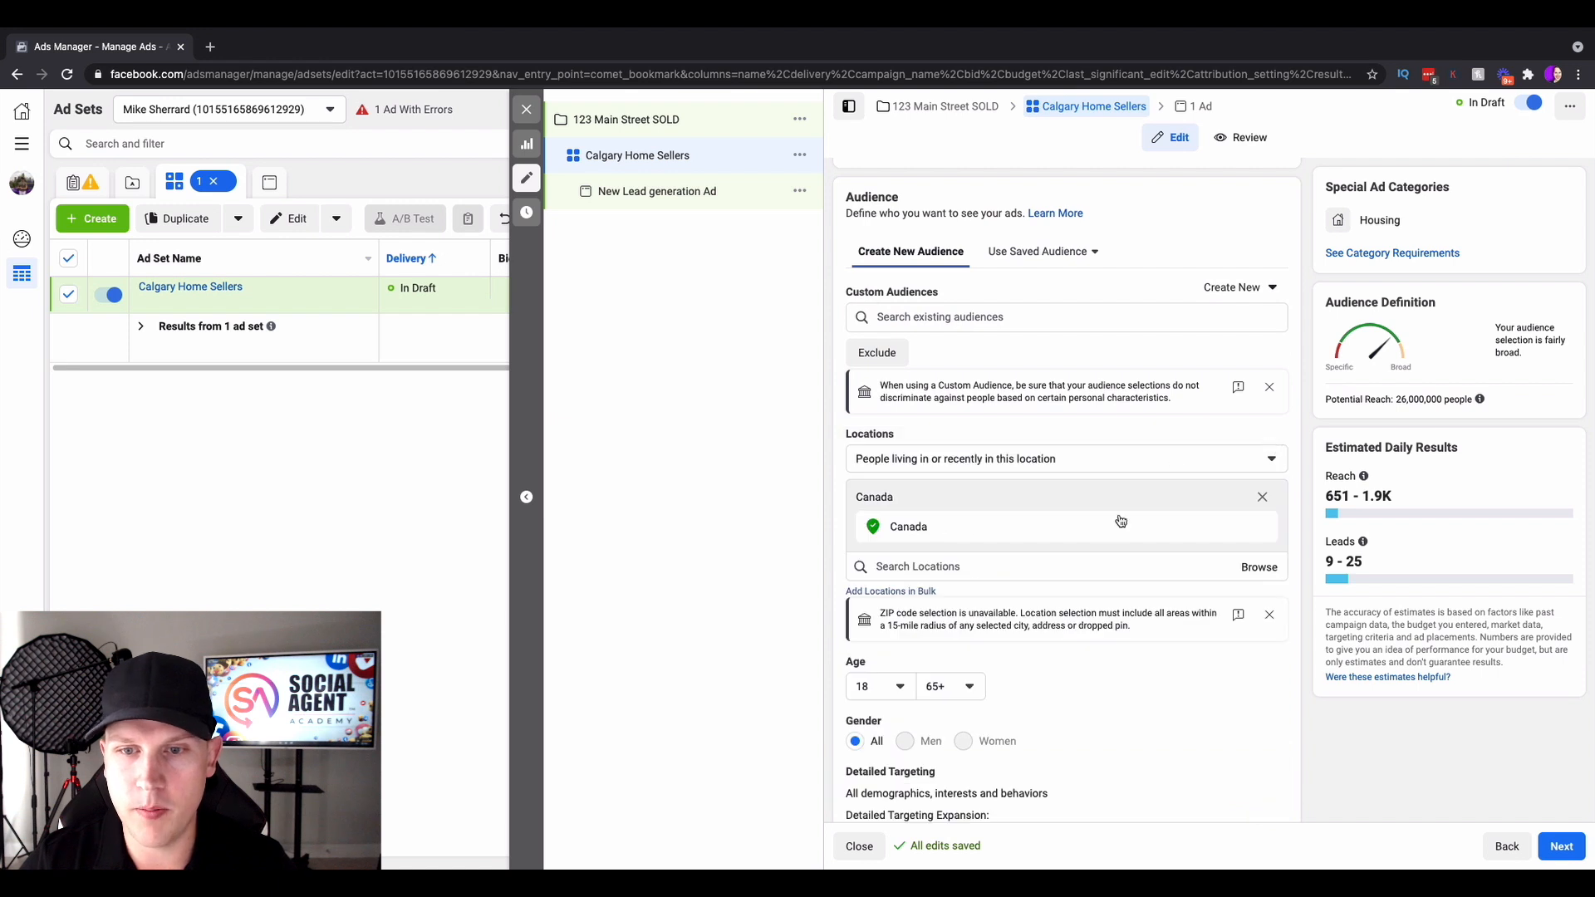
click(1262, 497)
Target the city of Calgary, Alberta, Canada as the audience location, keeping people living in or recently in this location
click(1060, 544)
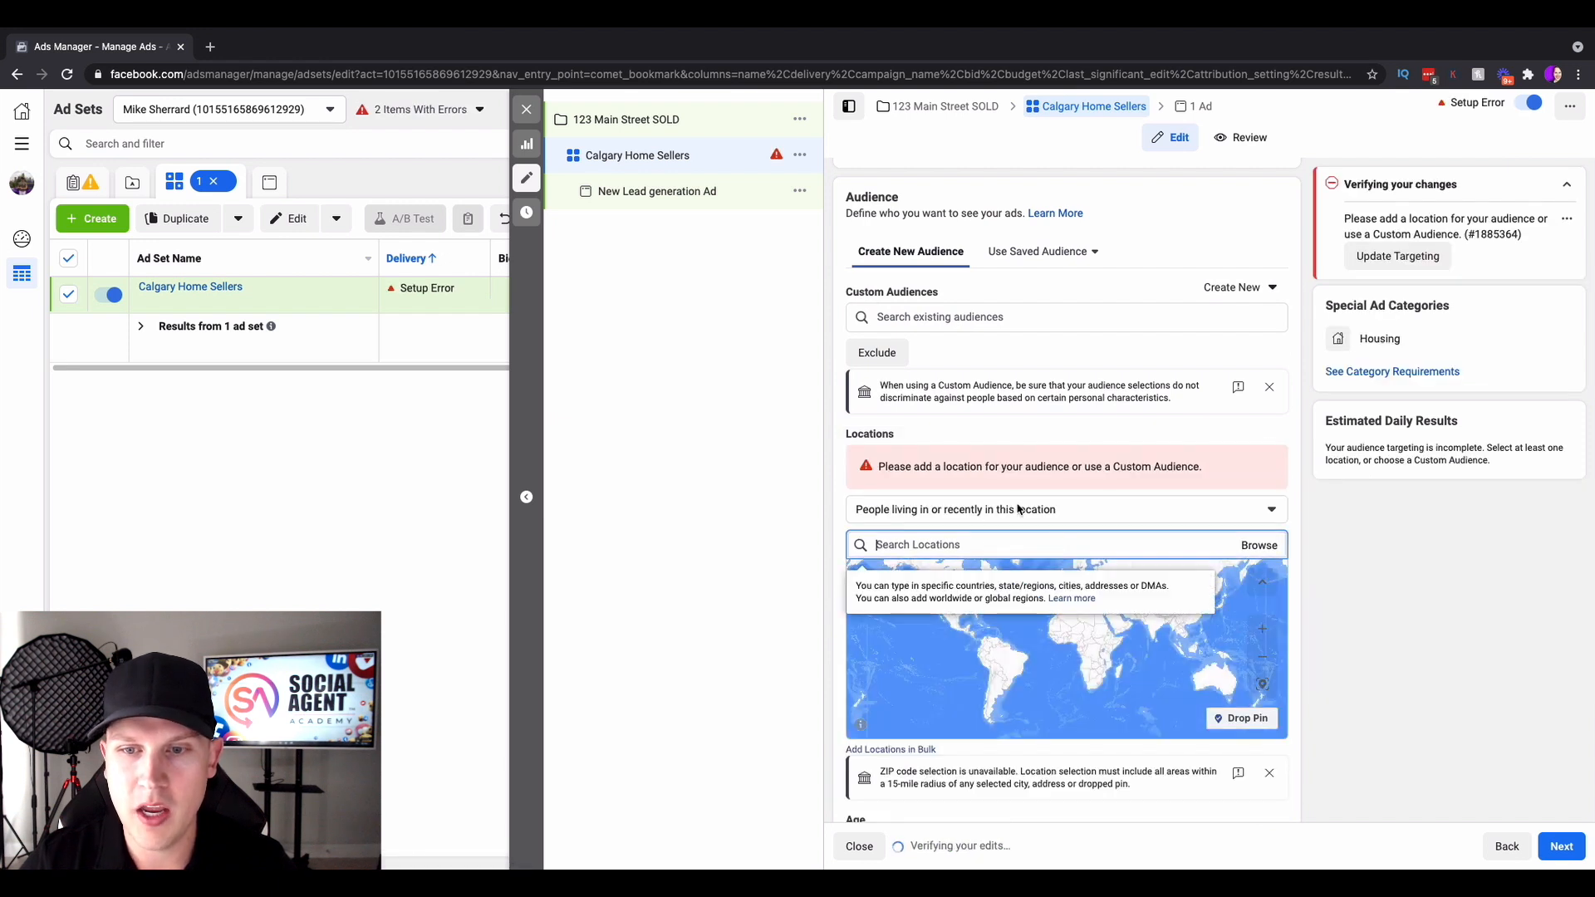
click(933, 516)
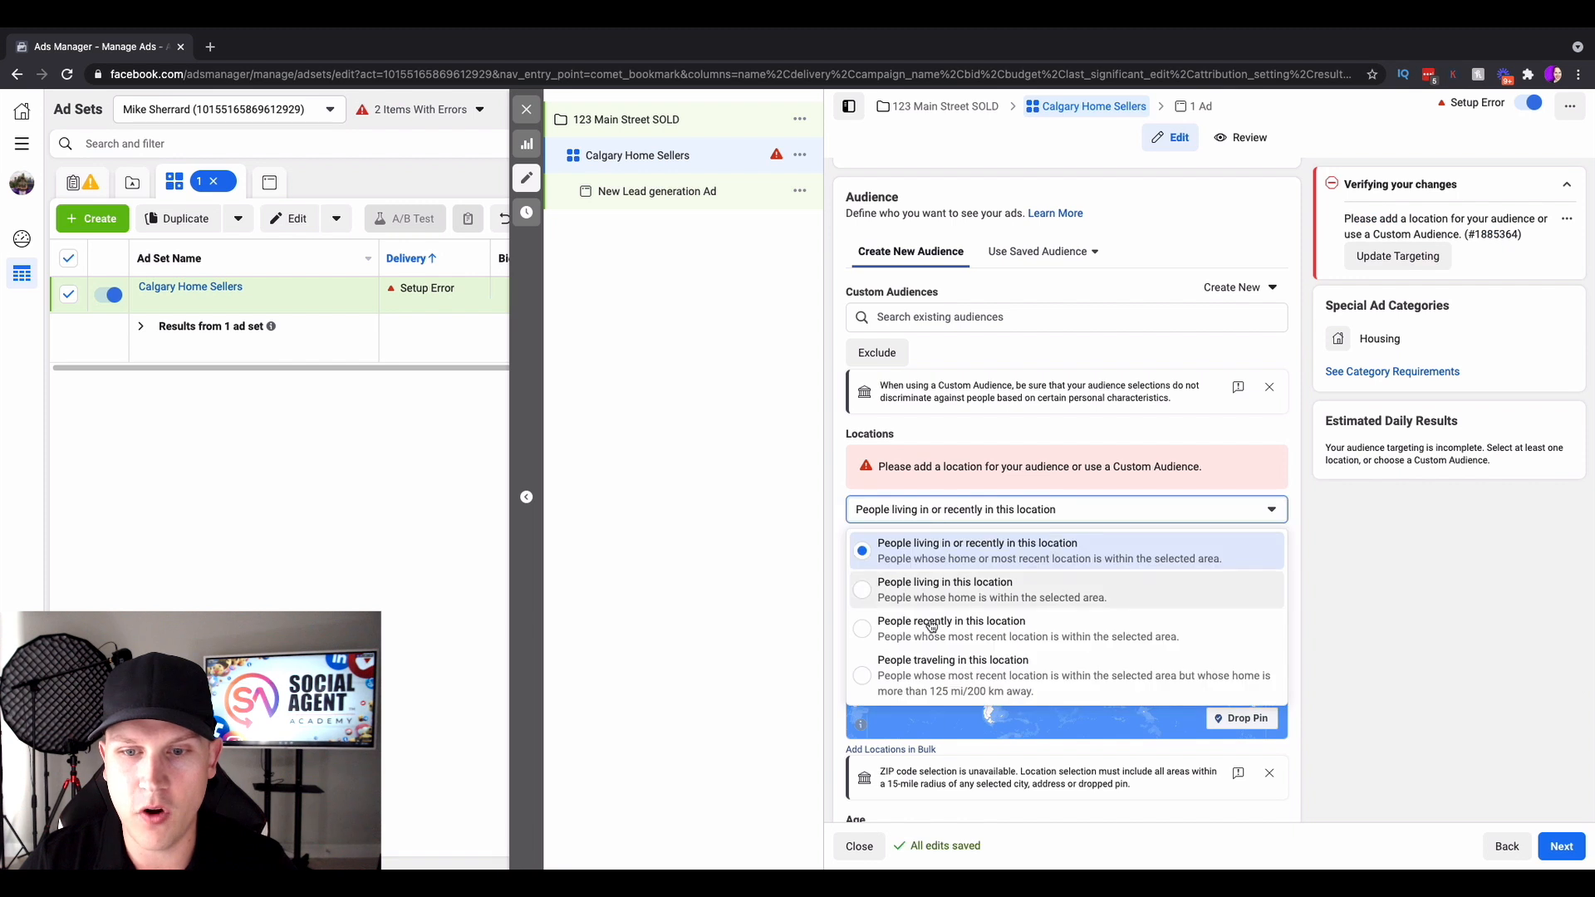
click(790, 540)
click(931, 548)
text(c)
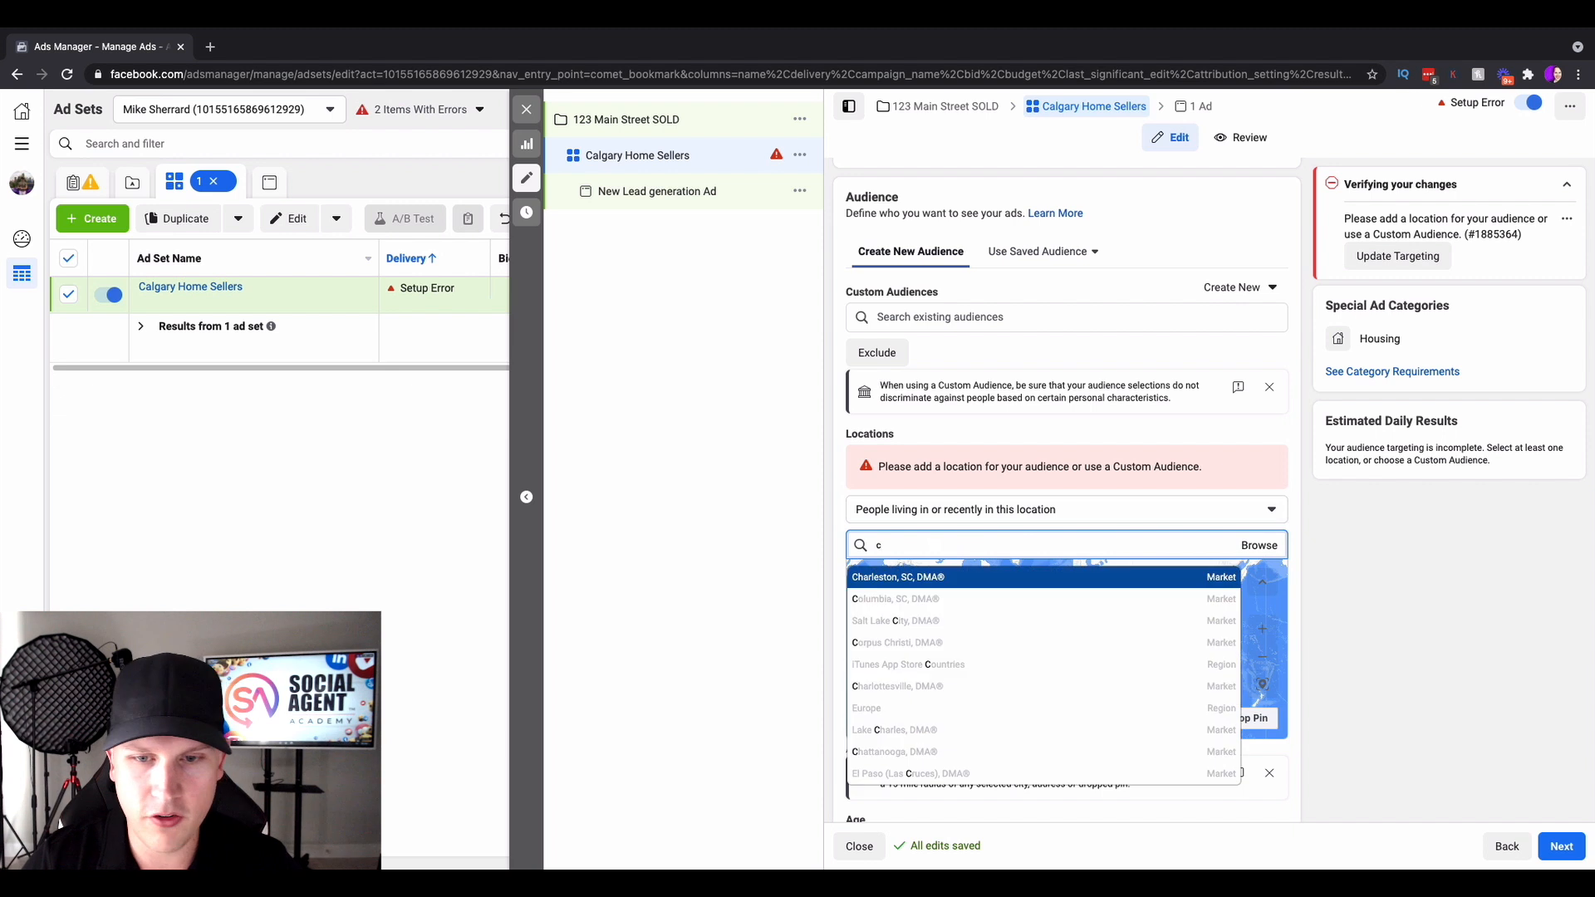
text(algary)
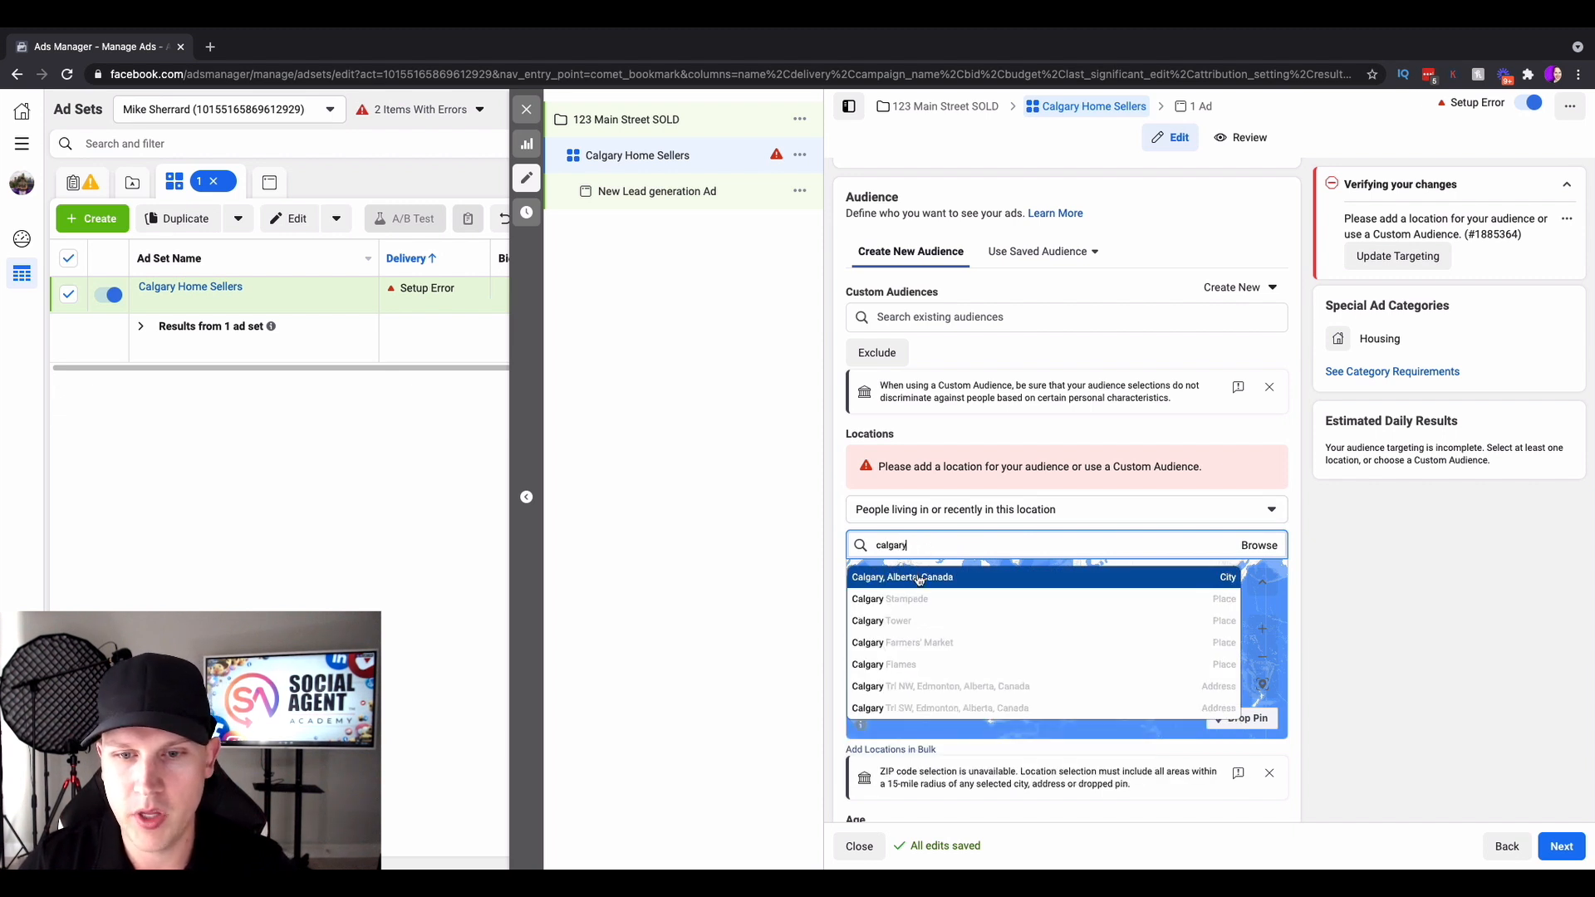
click(919, 578)
Examine the radius around Calgary on the map and the audience's age, gender and detailed targeting options
click(1009, 527)
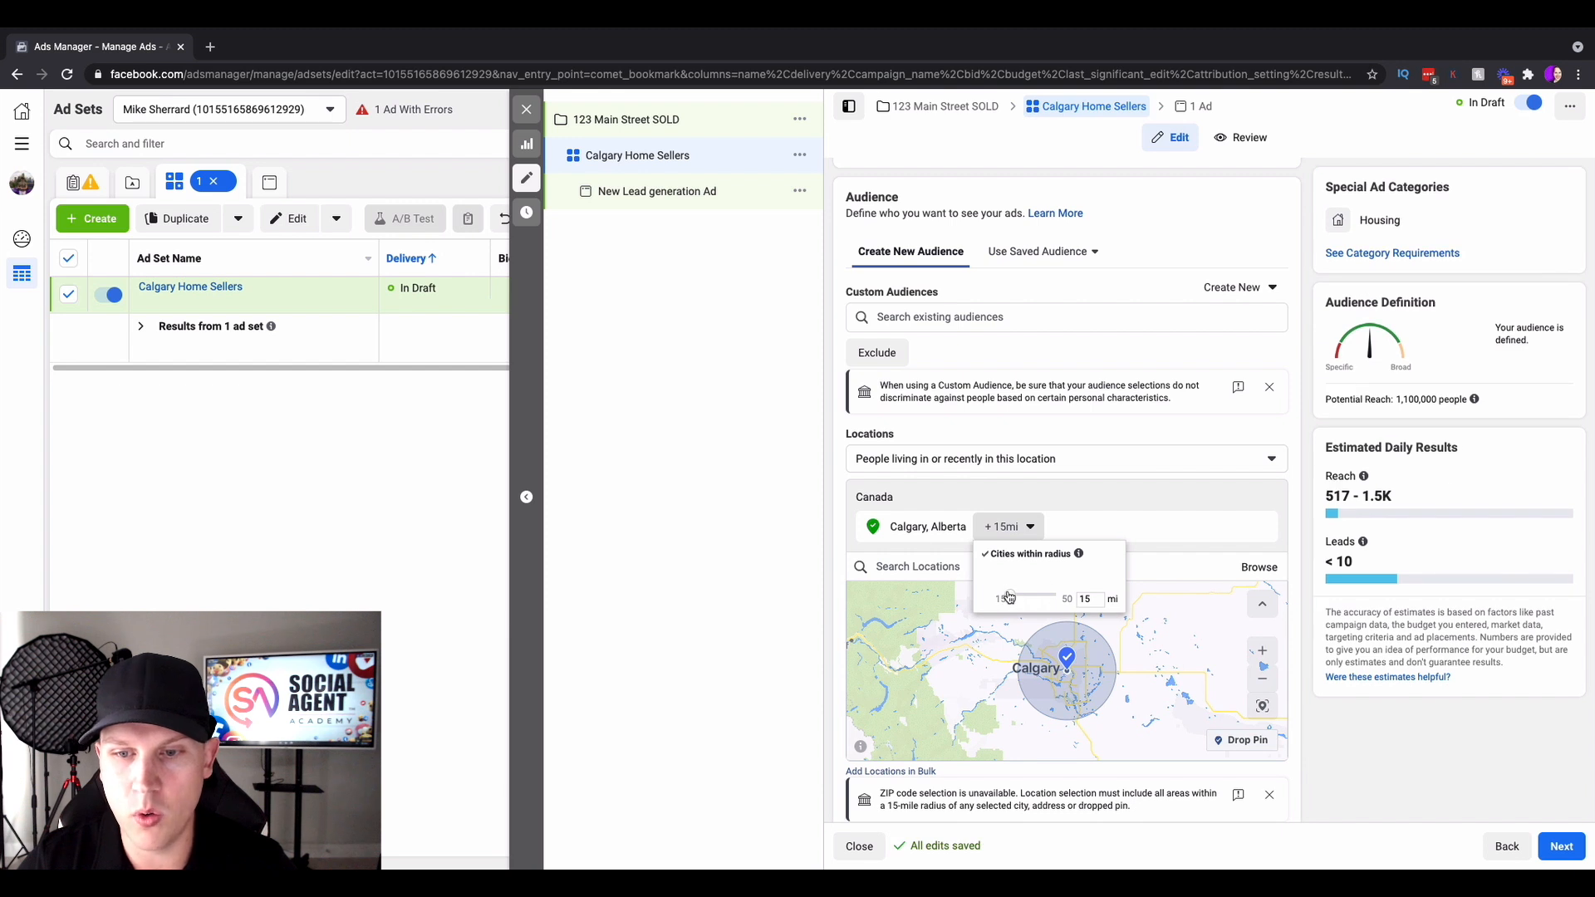
click(755, 666)
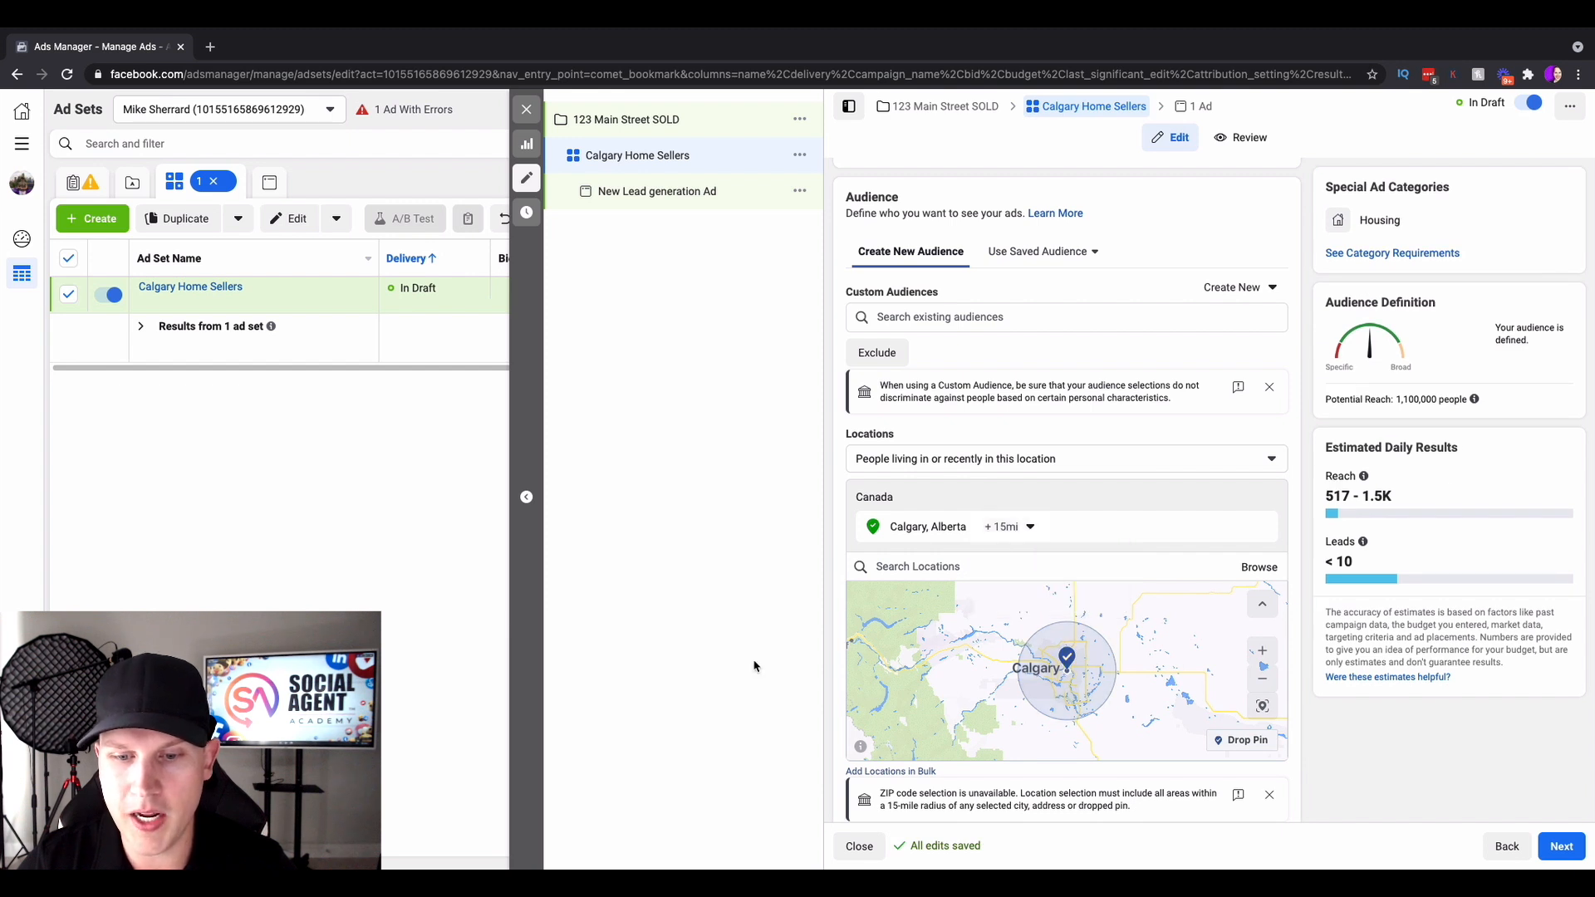
scroll(983, 635, down, 5)
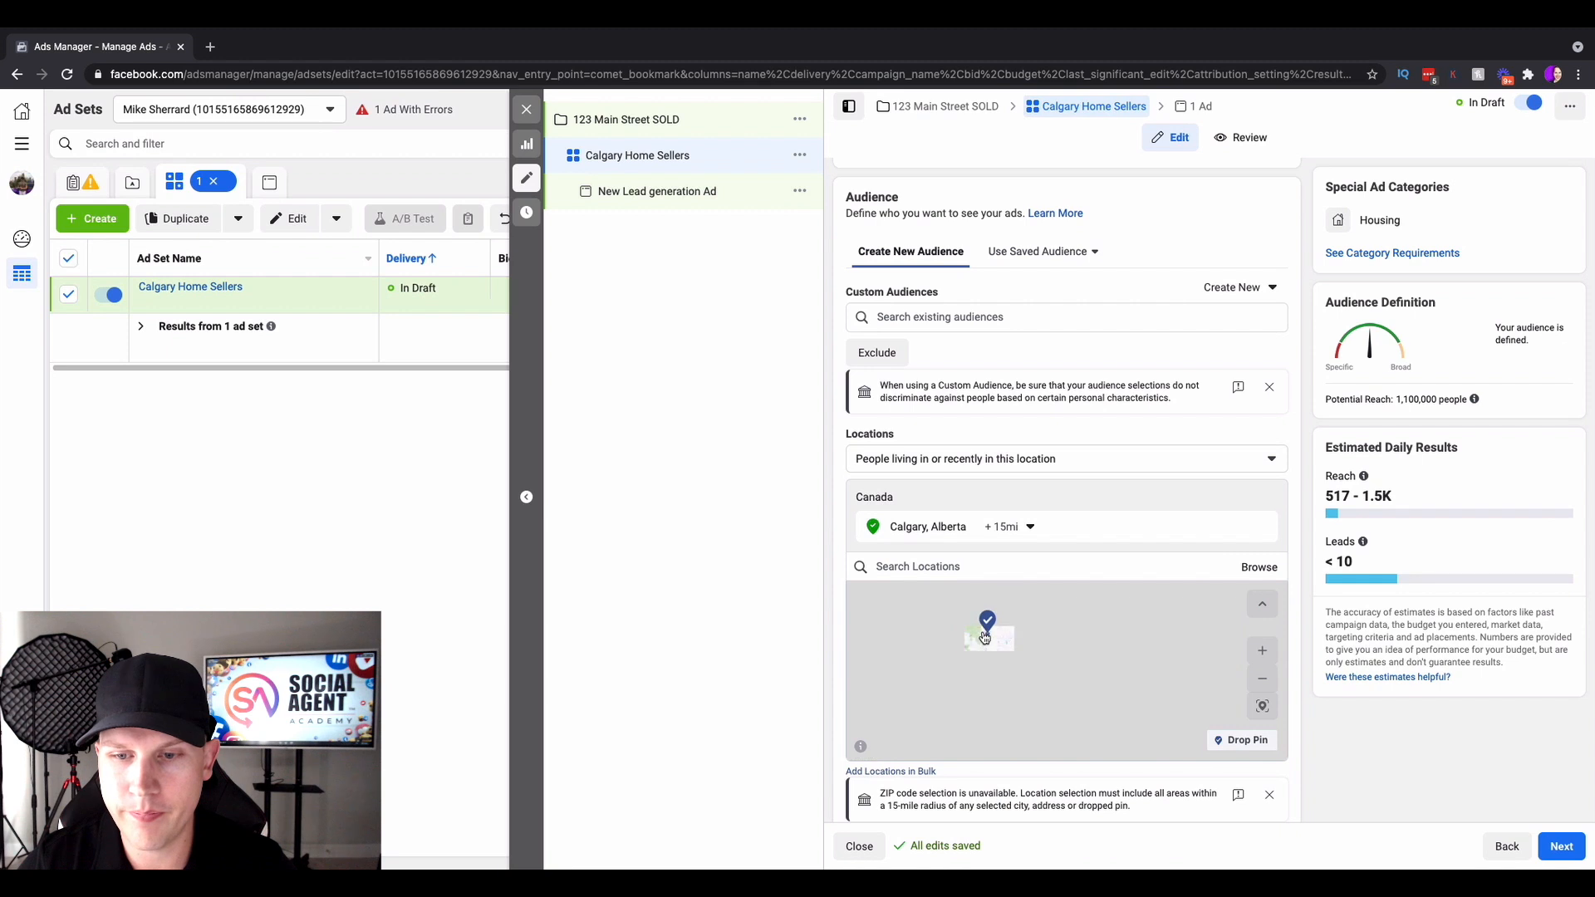
scroll(1293, 687, down, 3)
scroll(1294, 687, down, 2)
click(879, 416)
click(1093, 478)
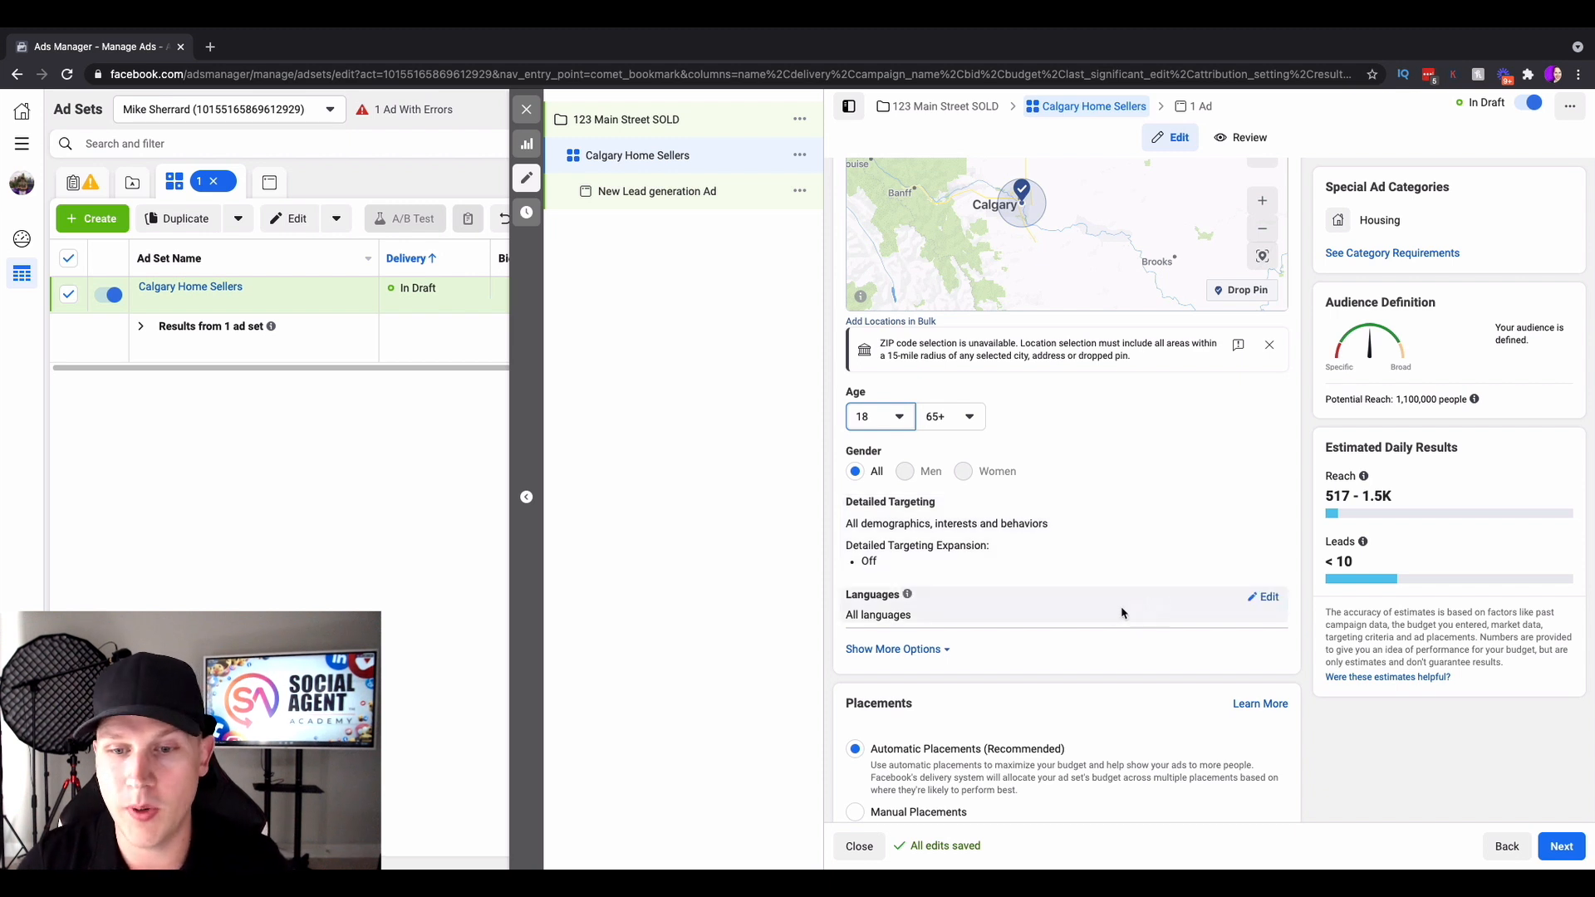
Switch the ad set's placements from automatic to manual placements
scroll(1112, 613, down, 3)
click(855, 566)
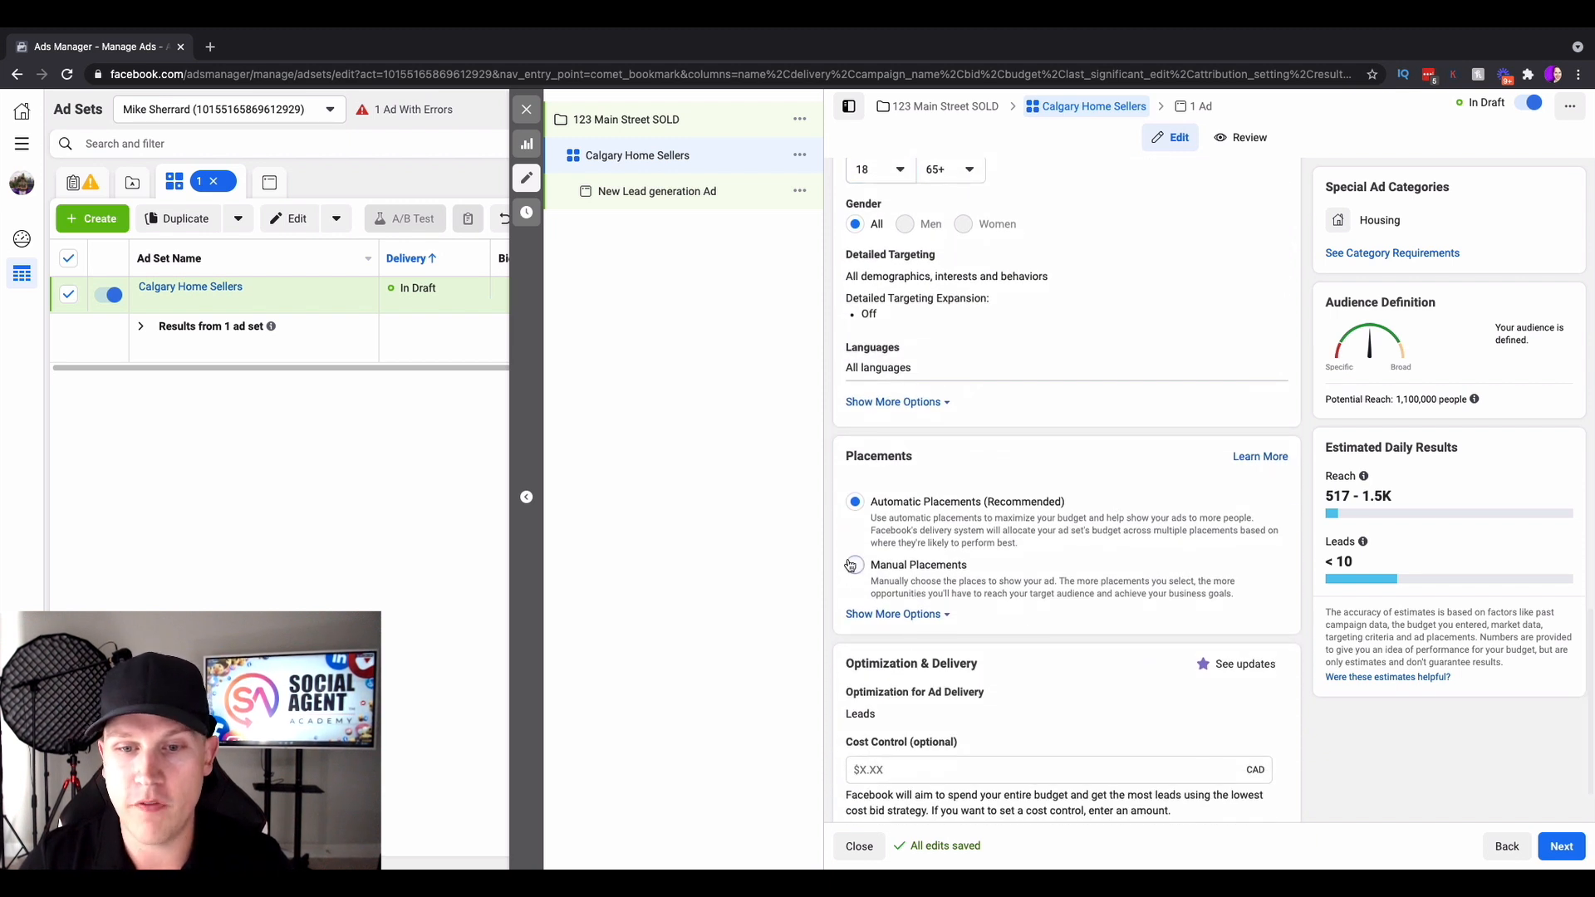
scroll(931, 275, down, 3)
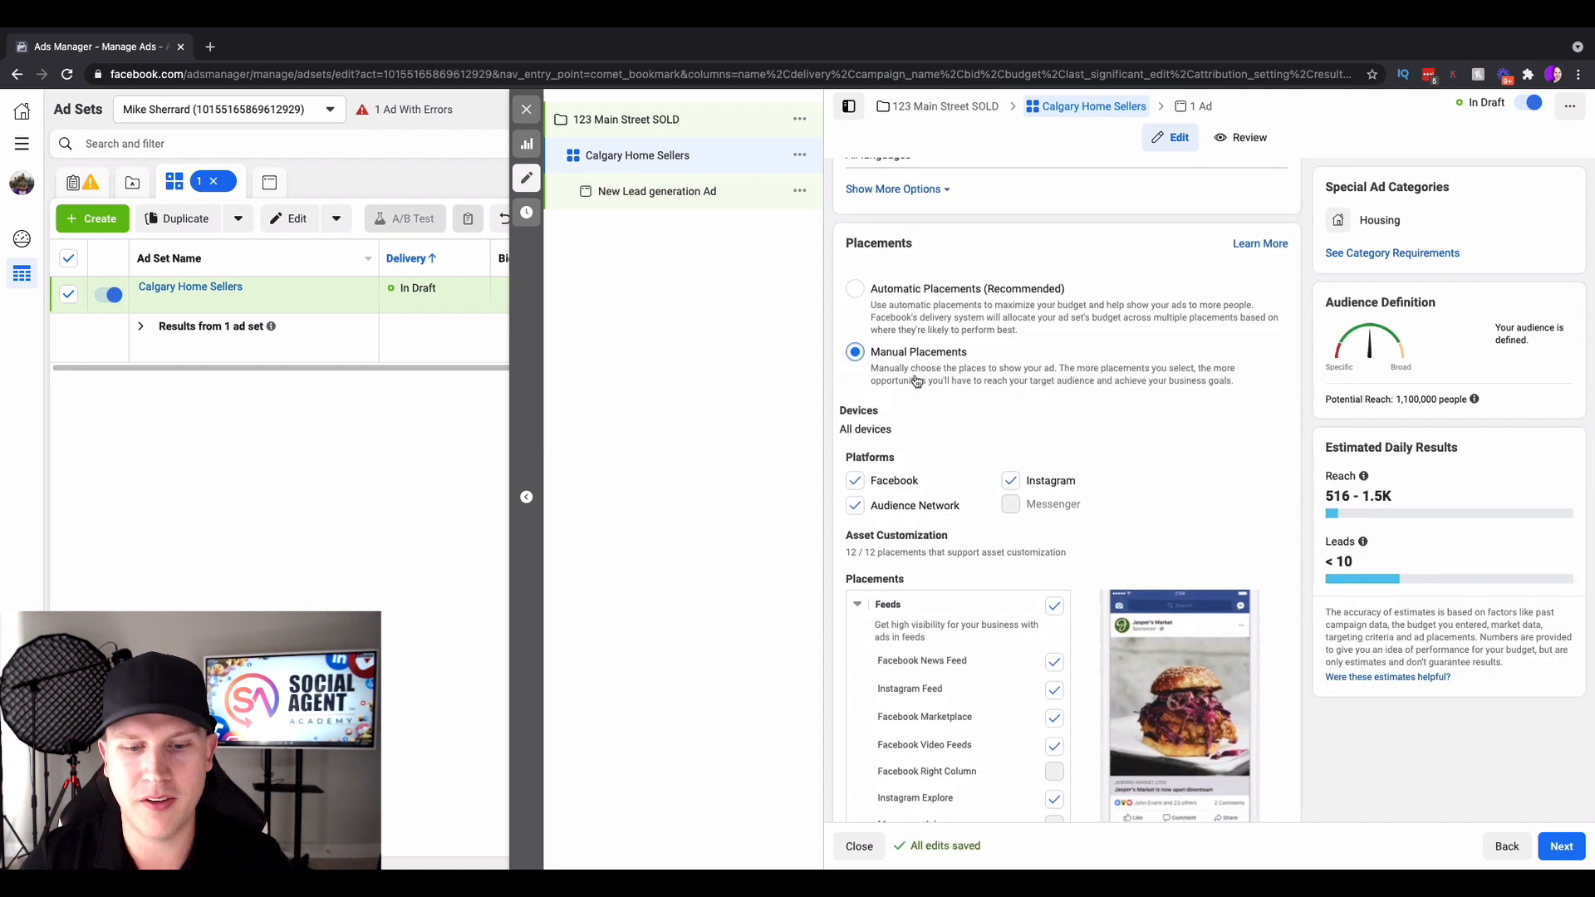
Restrict the placements to Facebook News Feed, Instagram Feed and Facebook Marketplace, excluding video feeds, Explore, stories, in-stream, search, in-article, and apps and sites
scroll(981, 432, down, 4)
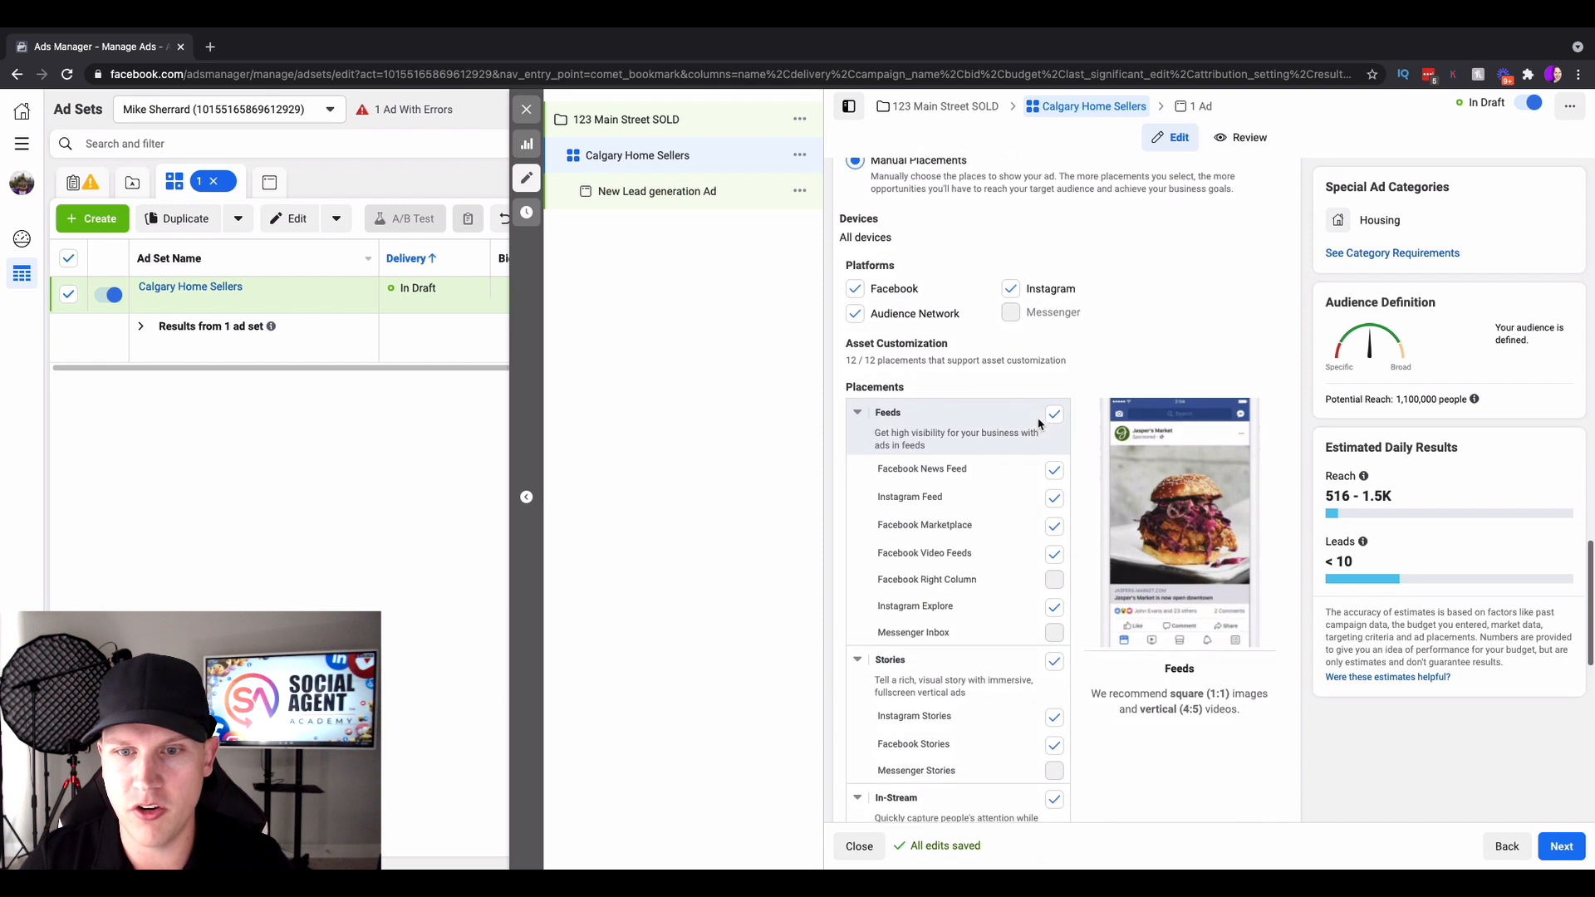
click(1055, 457)
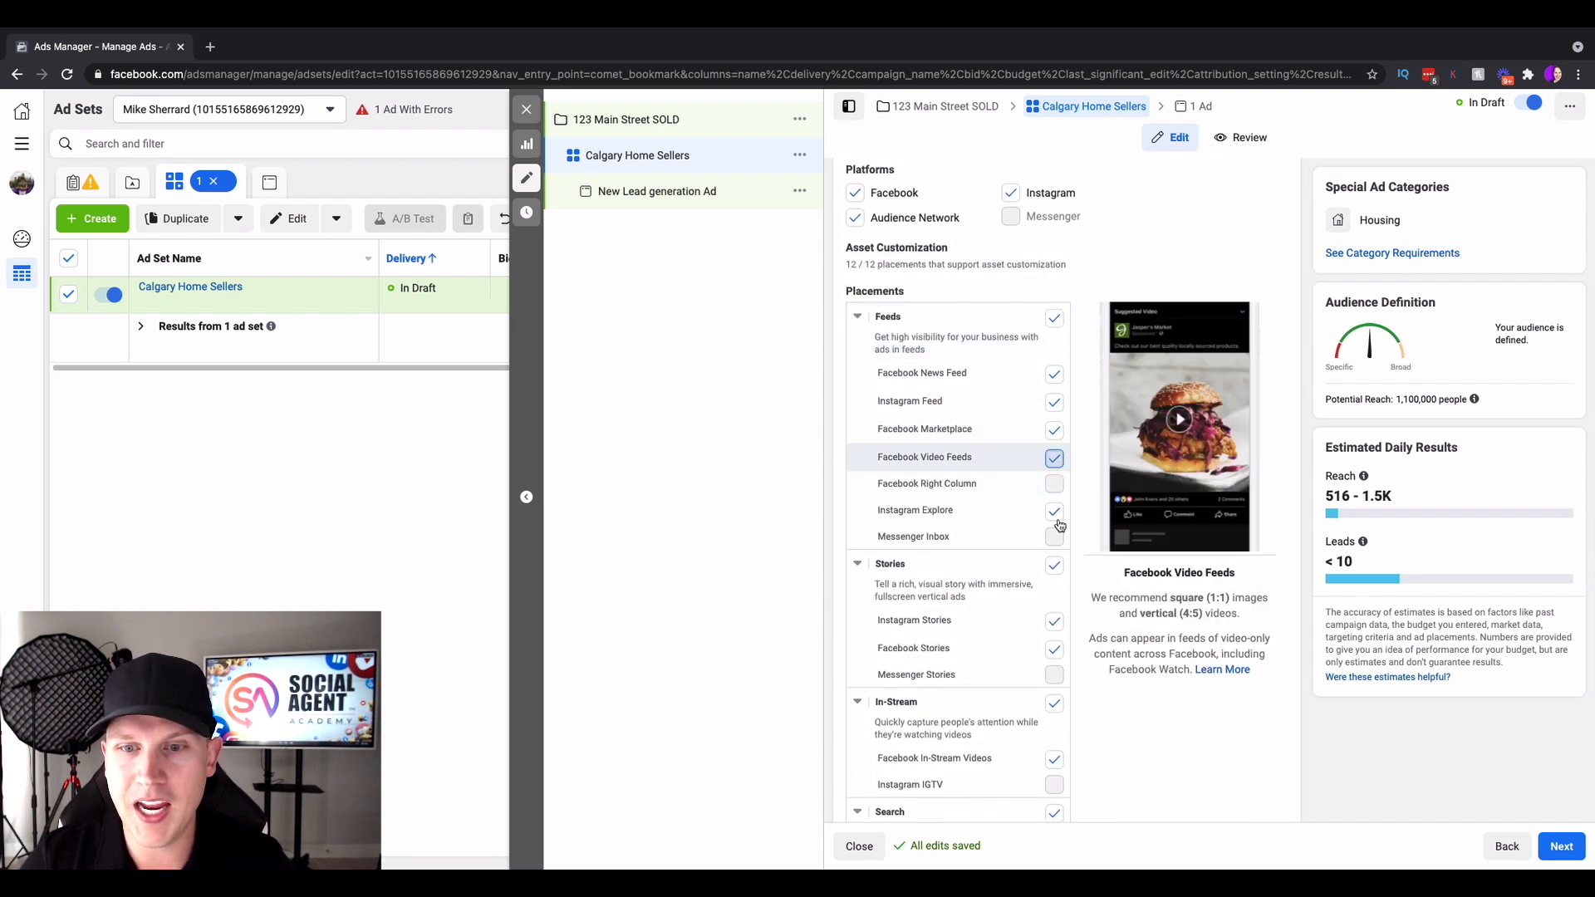
click(1053, 577)
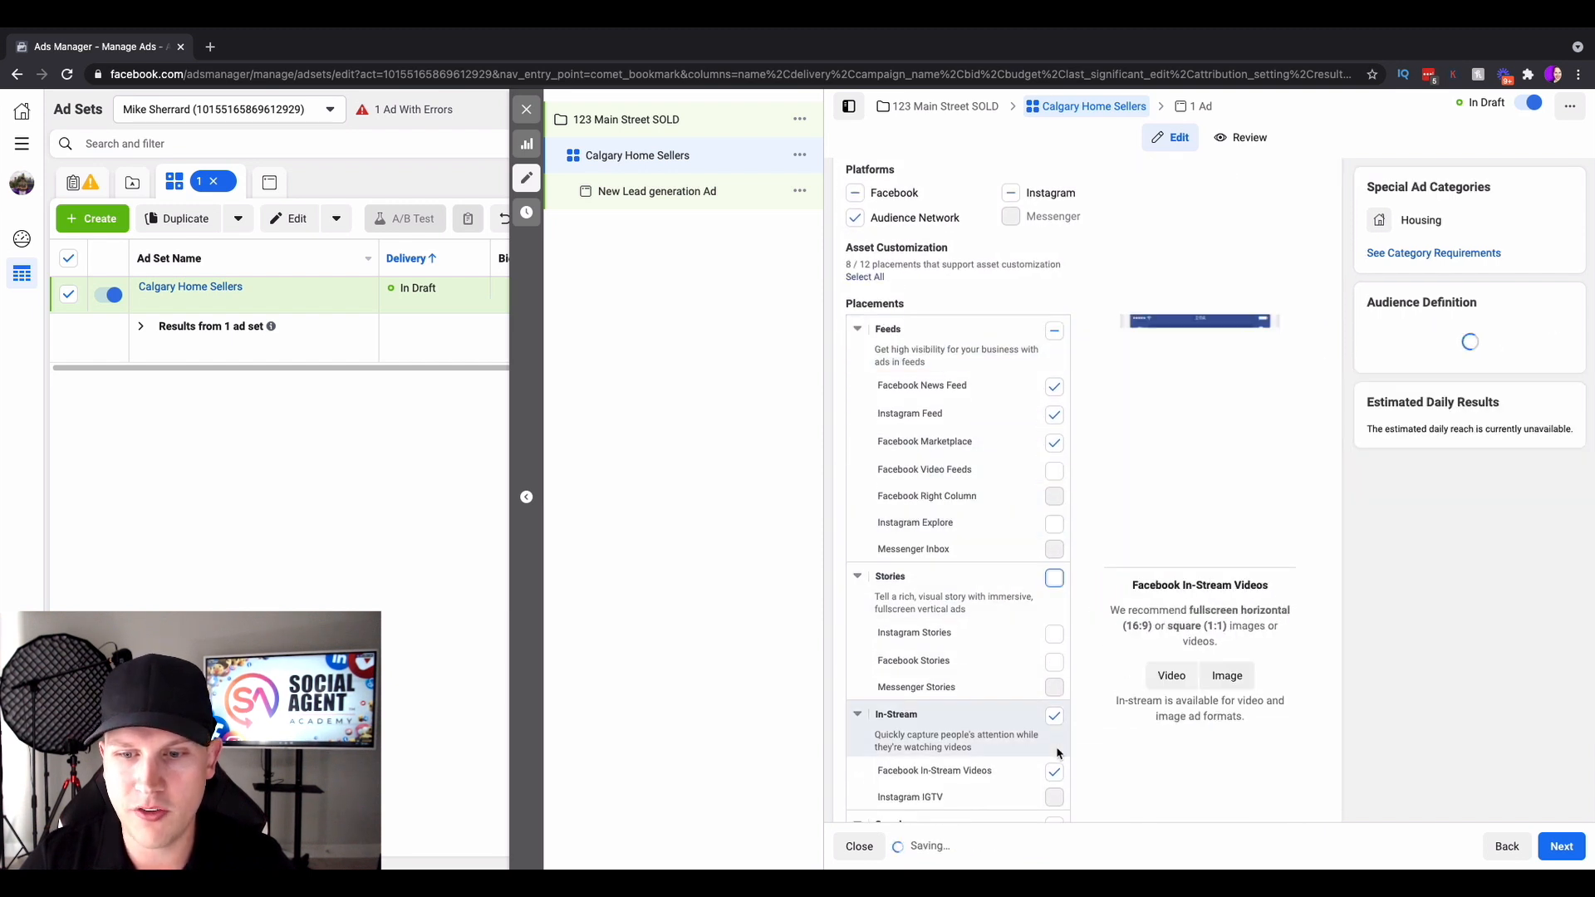
click(1054, 715)
scroll(1054, 720, down, 3)
click(1055, 603)
click(1055, 766)
scroll(1054, 714, down, 3)
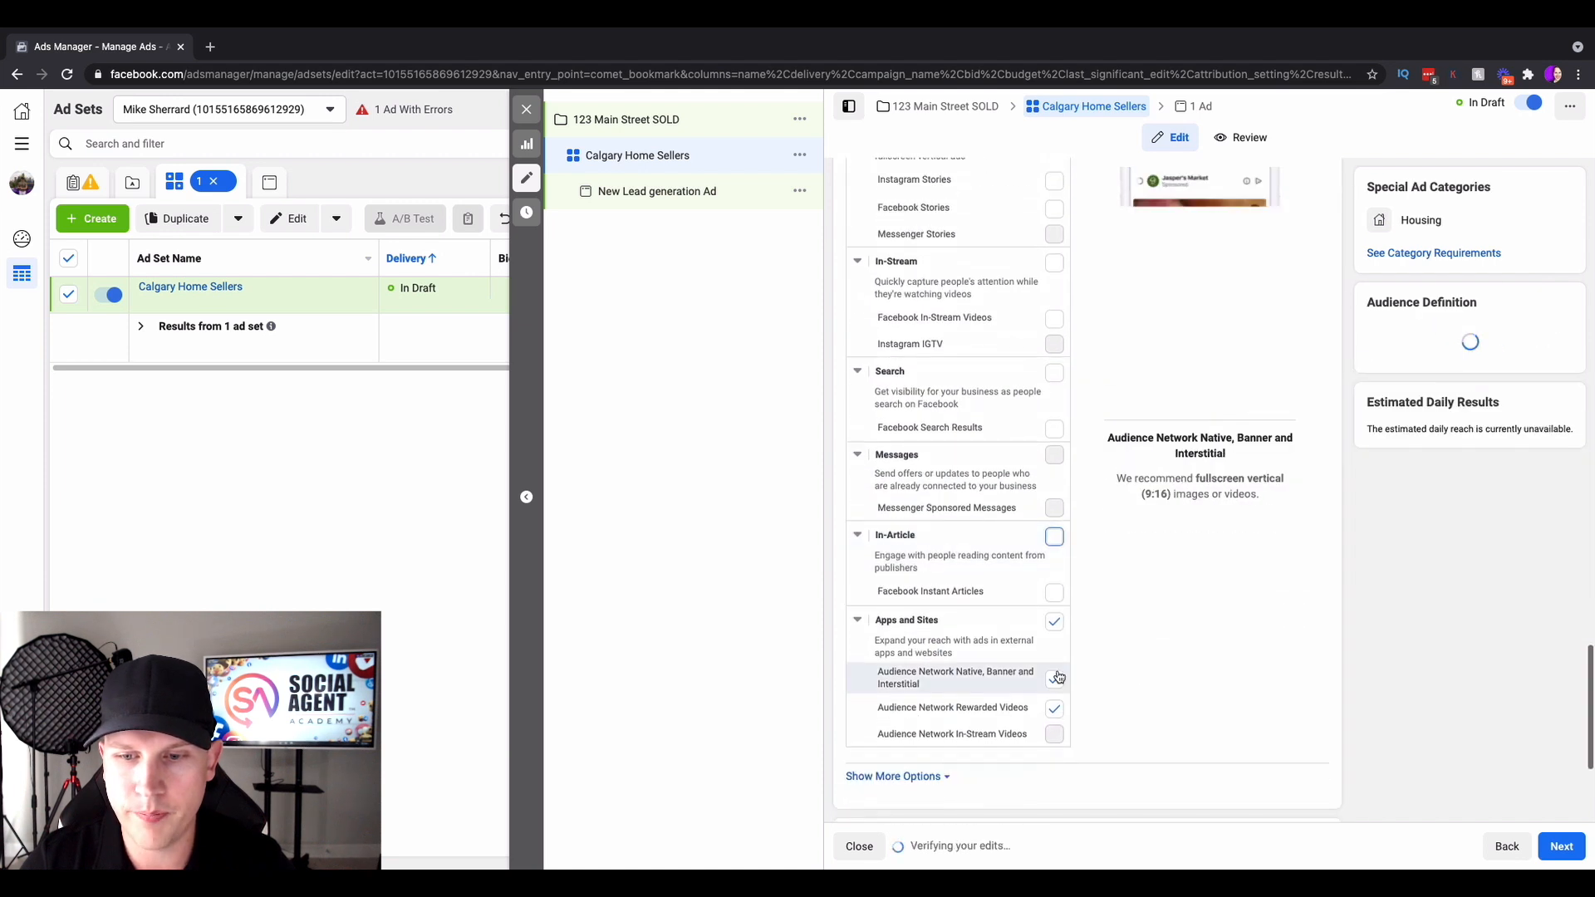
scroll(1022, 581, up, 7)
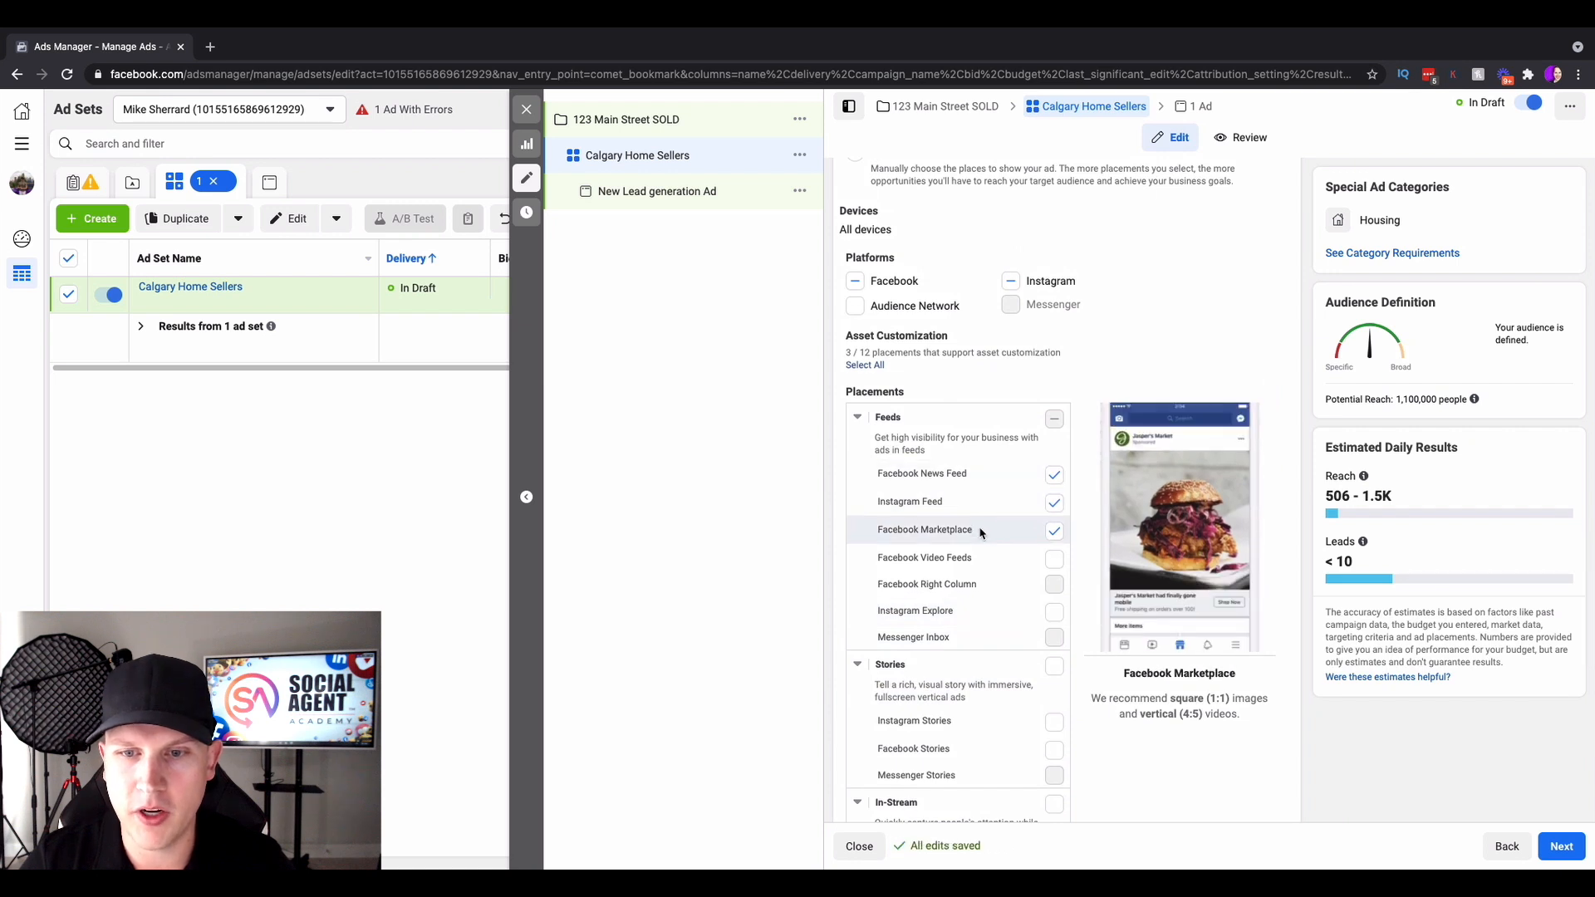
Proceed to the ad's settings and choose the business's Instagram account as the ad's identity
scroll(1080, 586, down, 10)
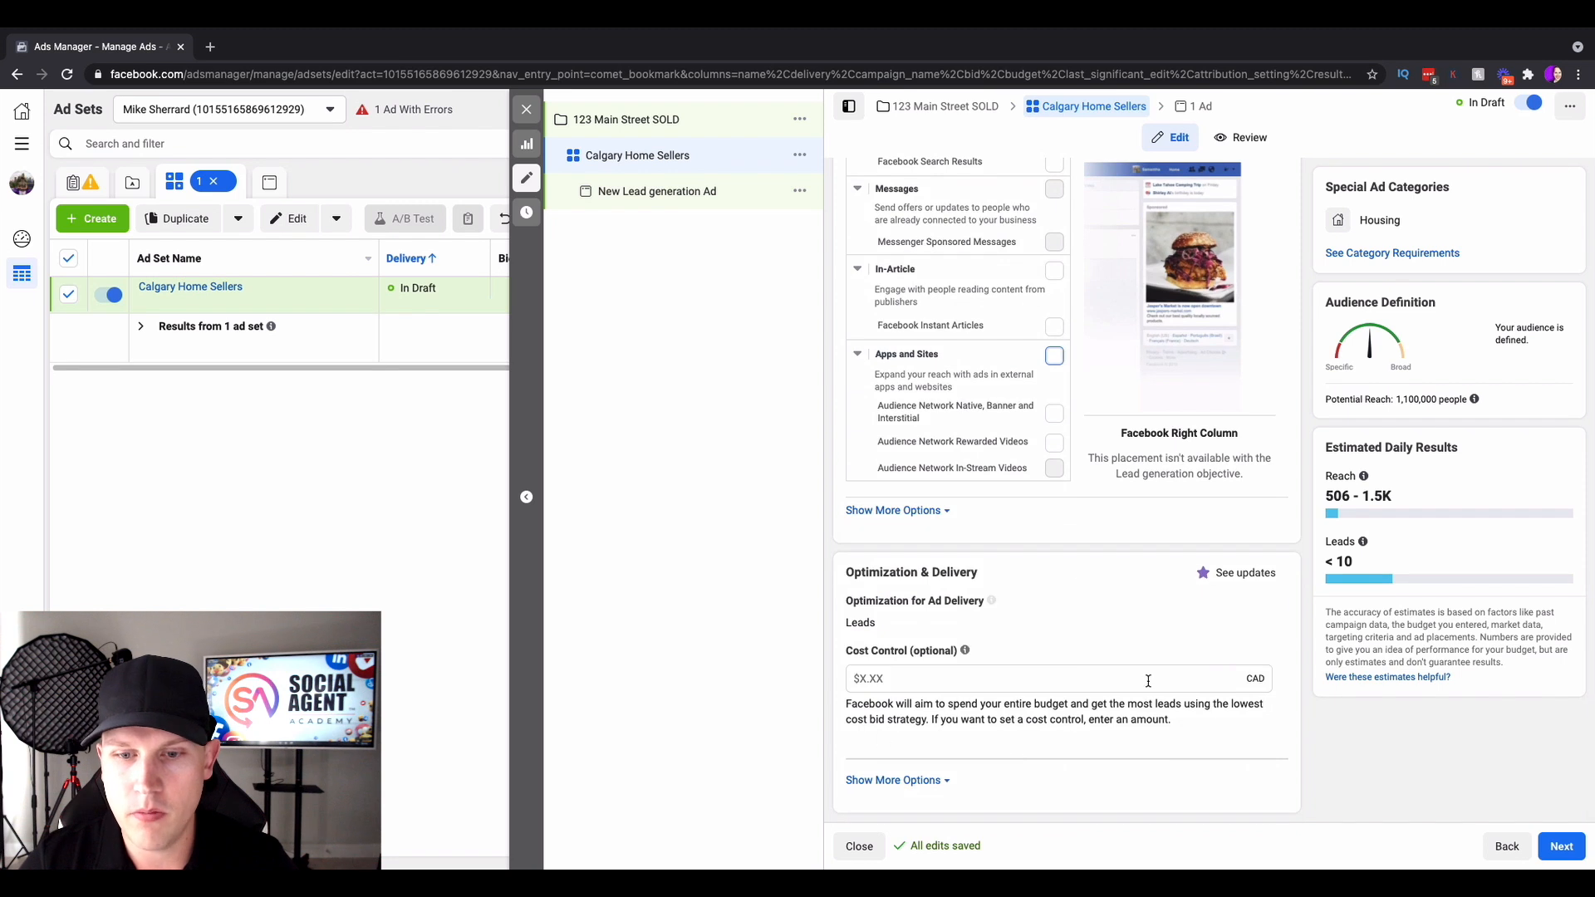
click(1562, 846)
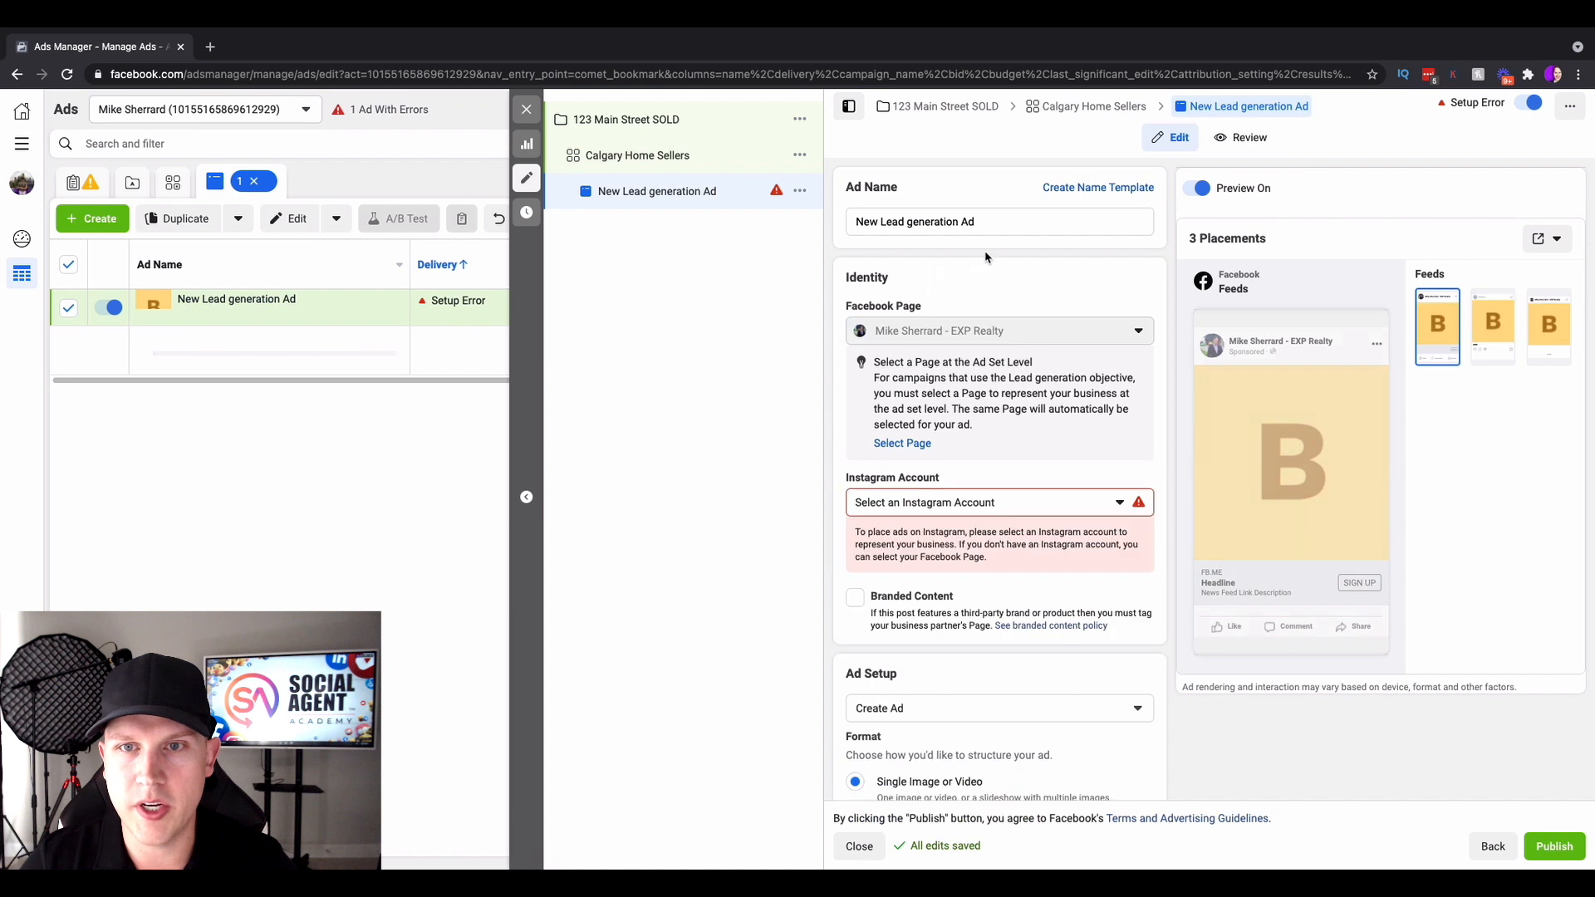
click(969, 503)
click(945, 565)
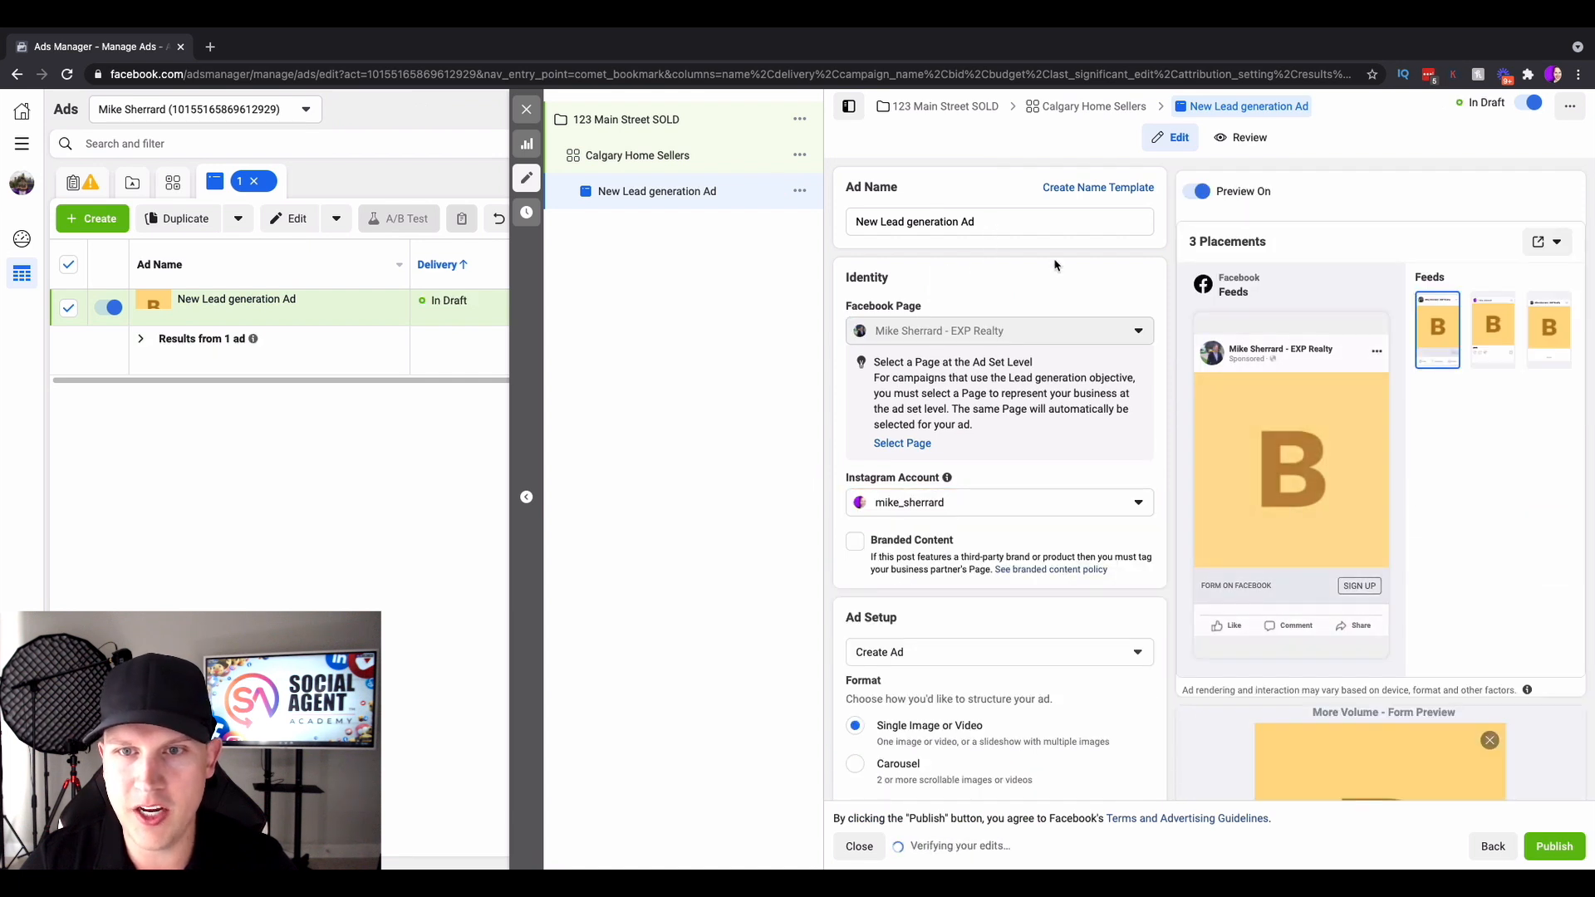
Rename the new lead generation ad with the same name as the campaign
drag(1005, 228, 802, 228)
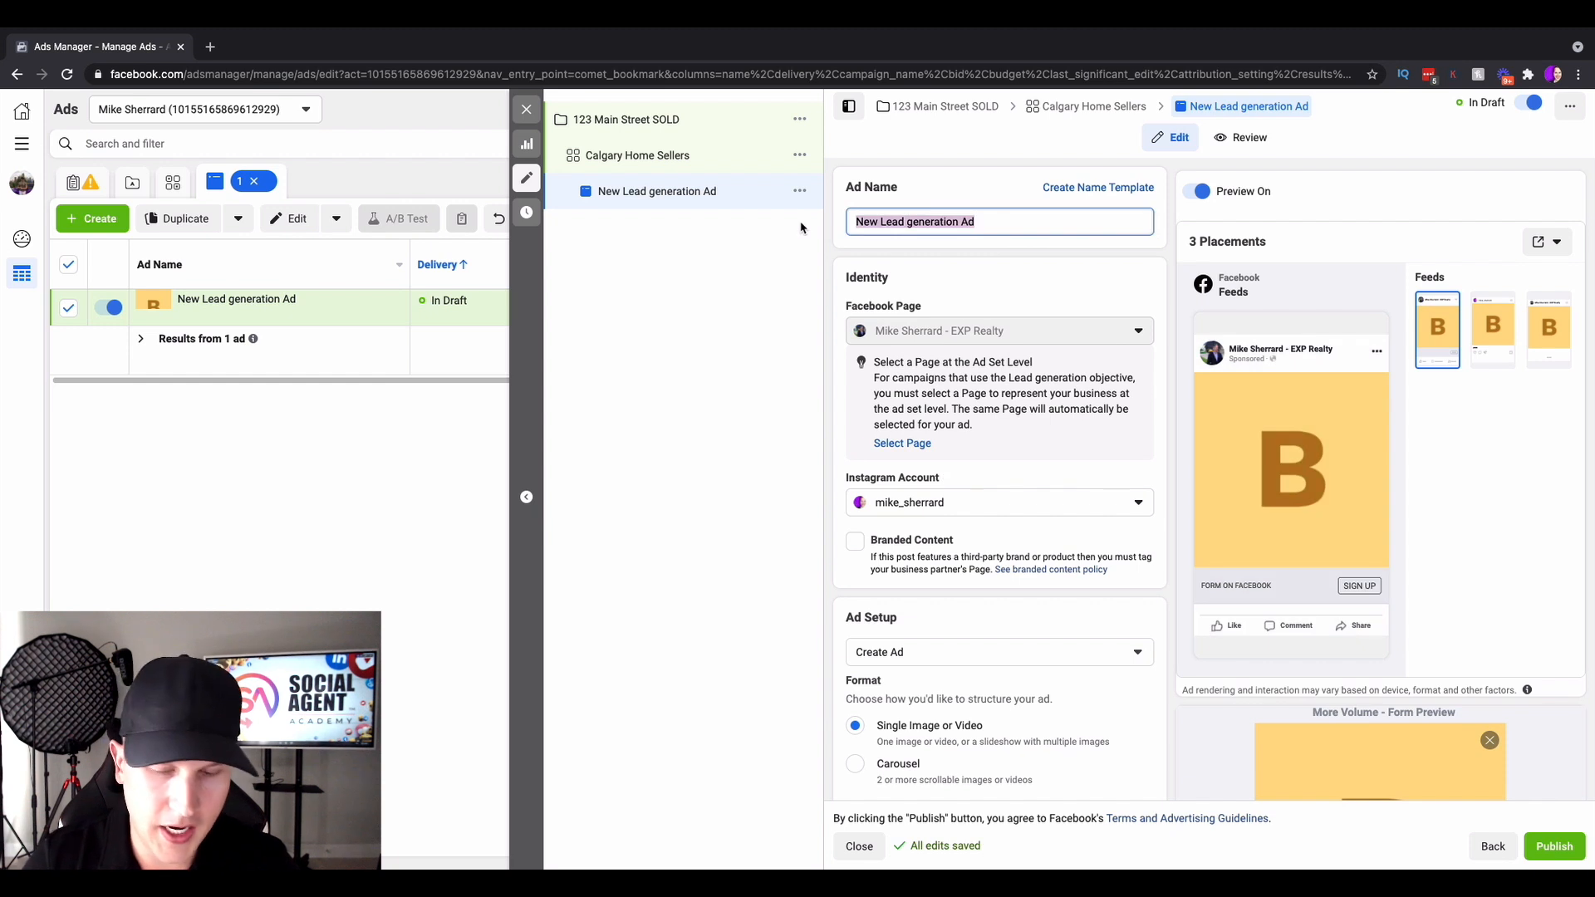
text(123 Main Street SOLD)
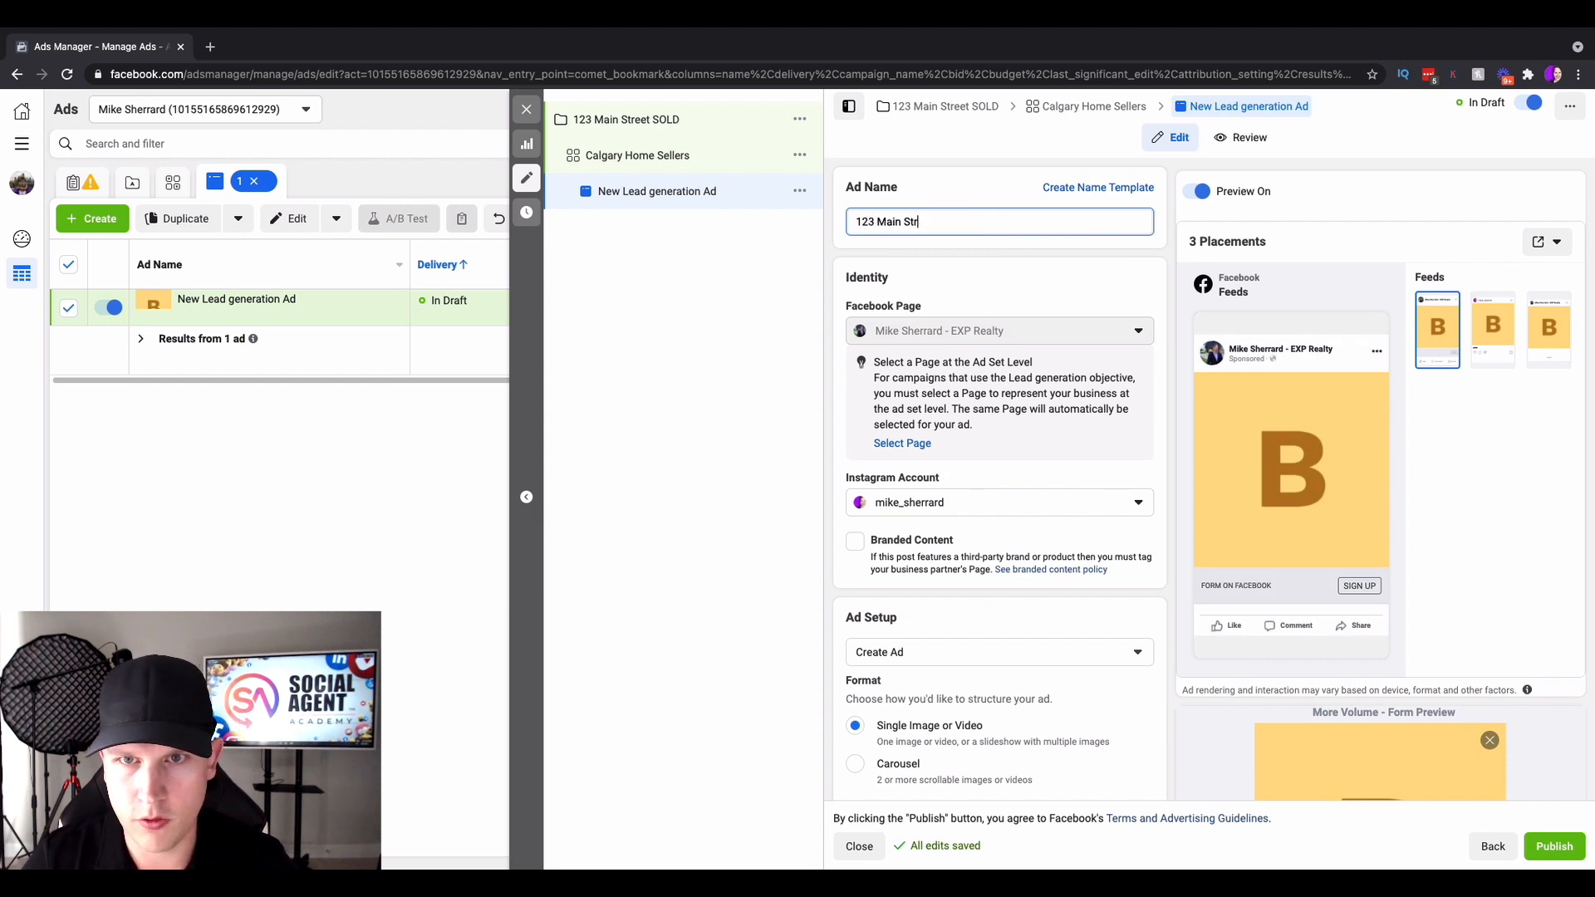
click(753, 355)
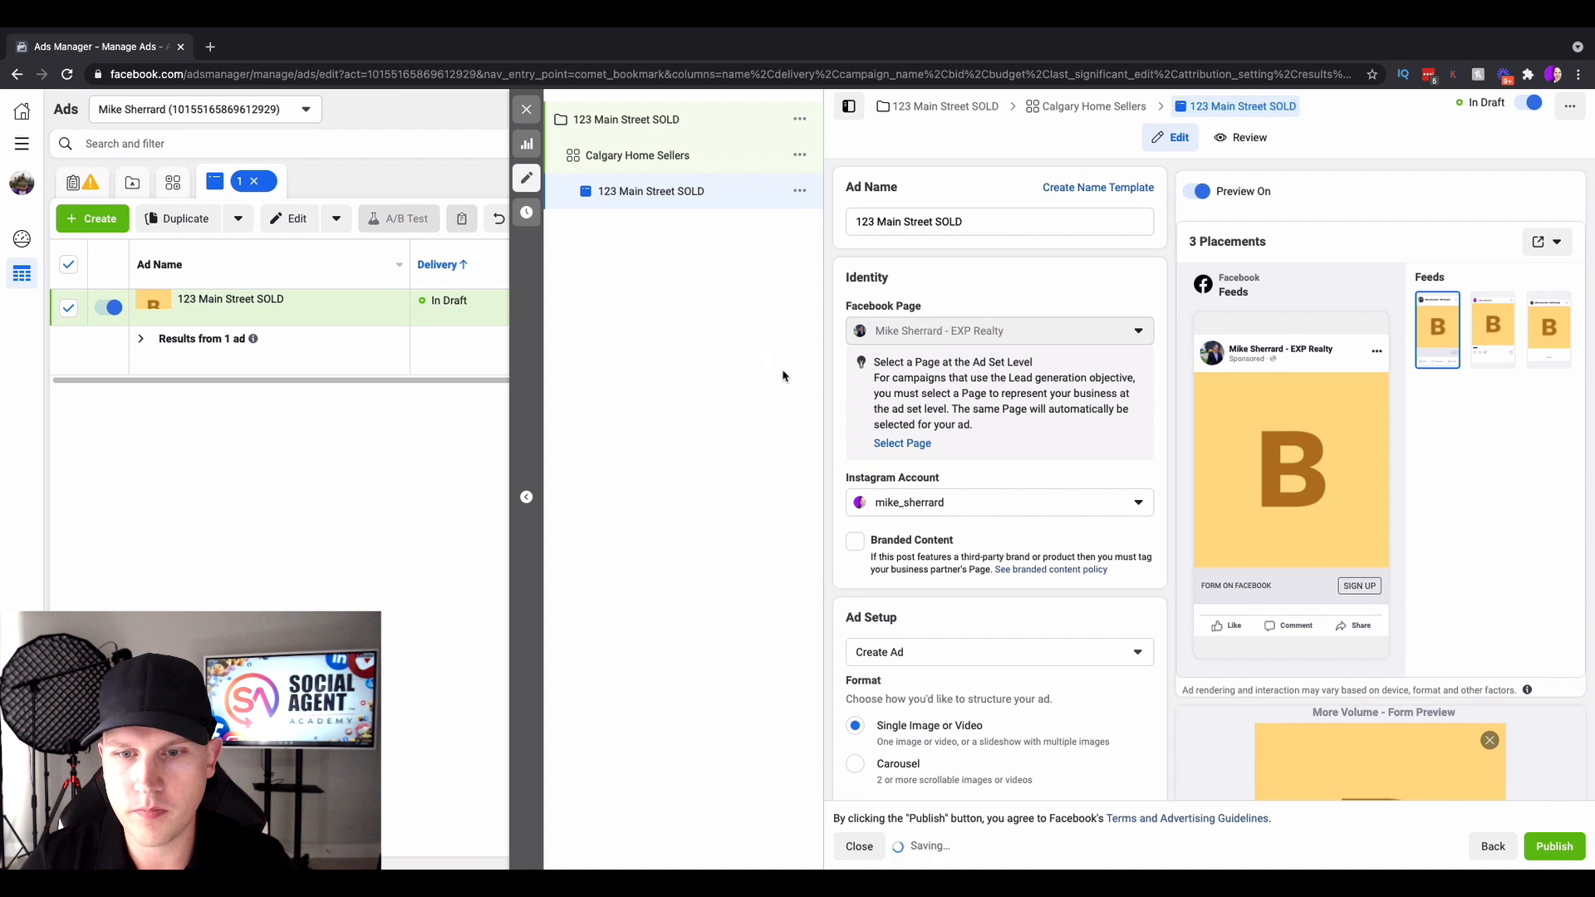
Clear the default placeholder image from the ad creative's media
scroll(870, 503, down, 3)
scroll(870, 509, down, 1)
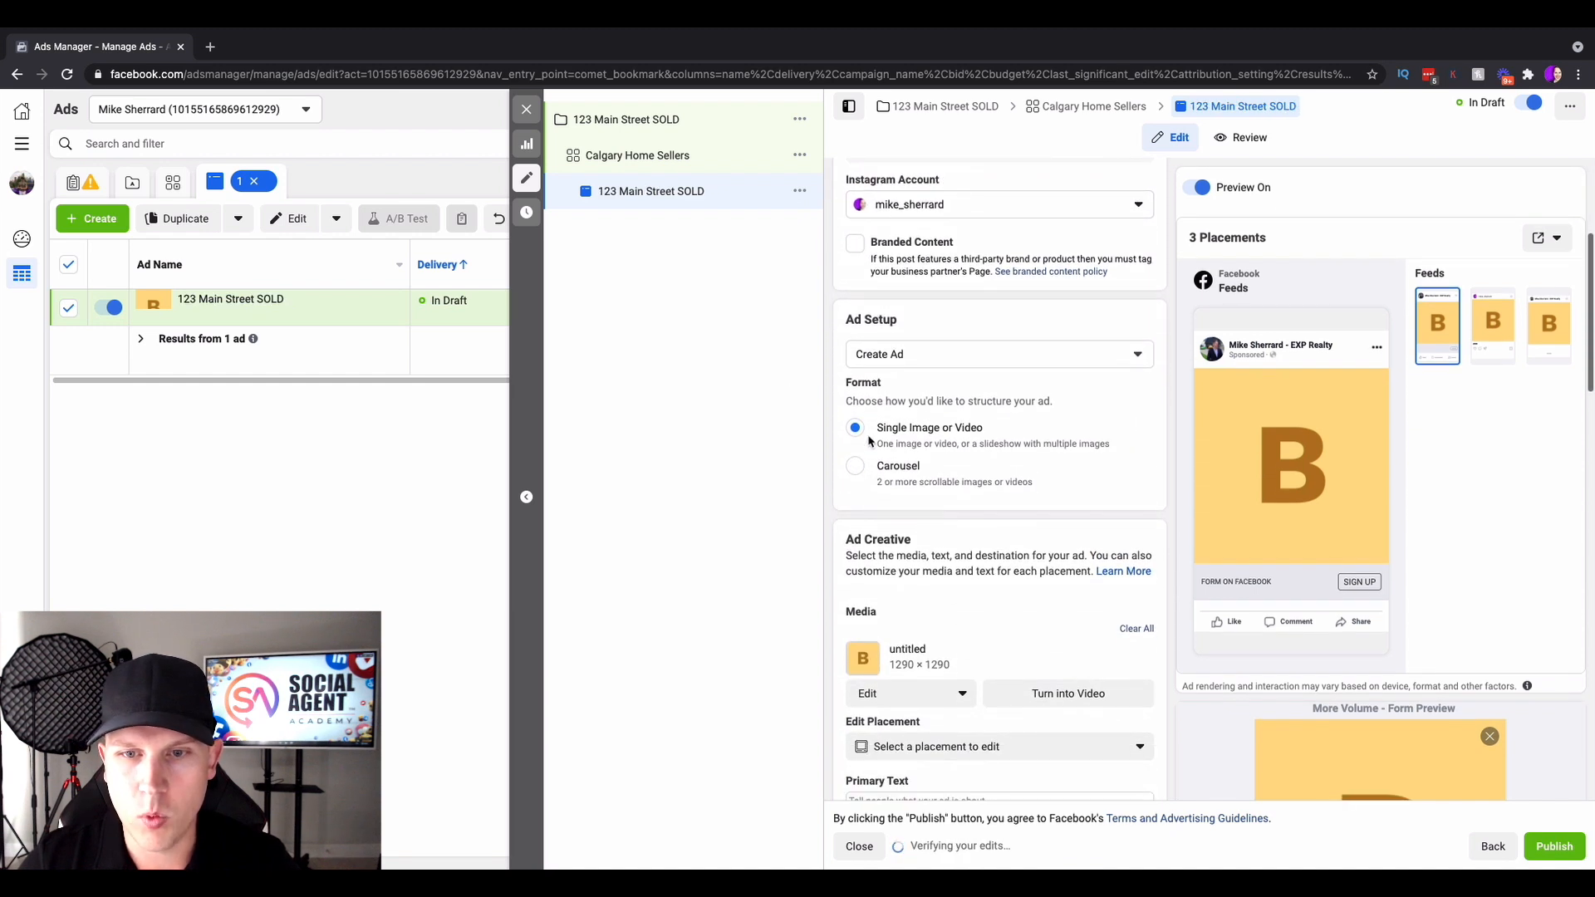
scroll(948, 540, down, 3)
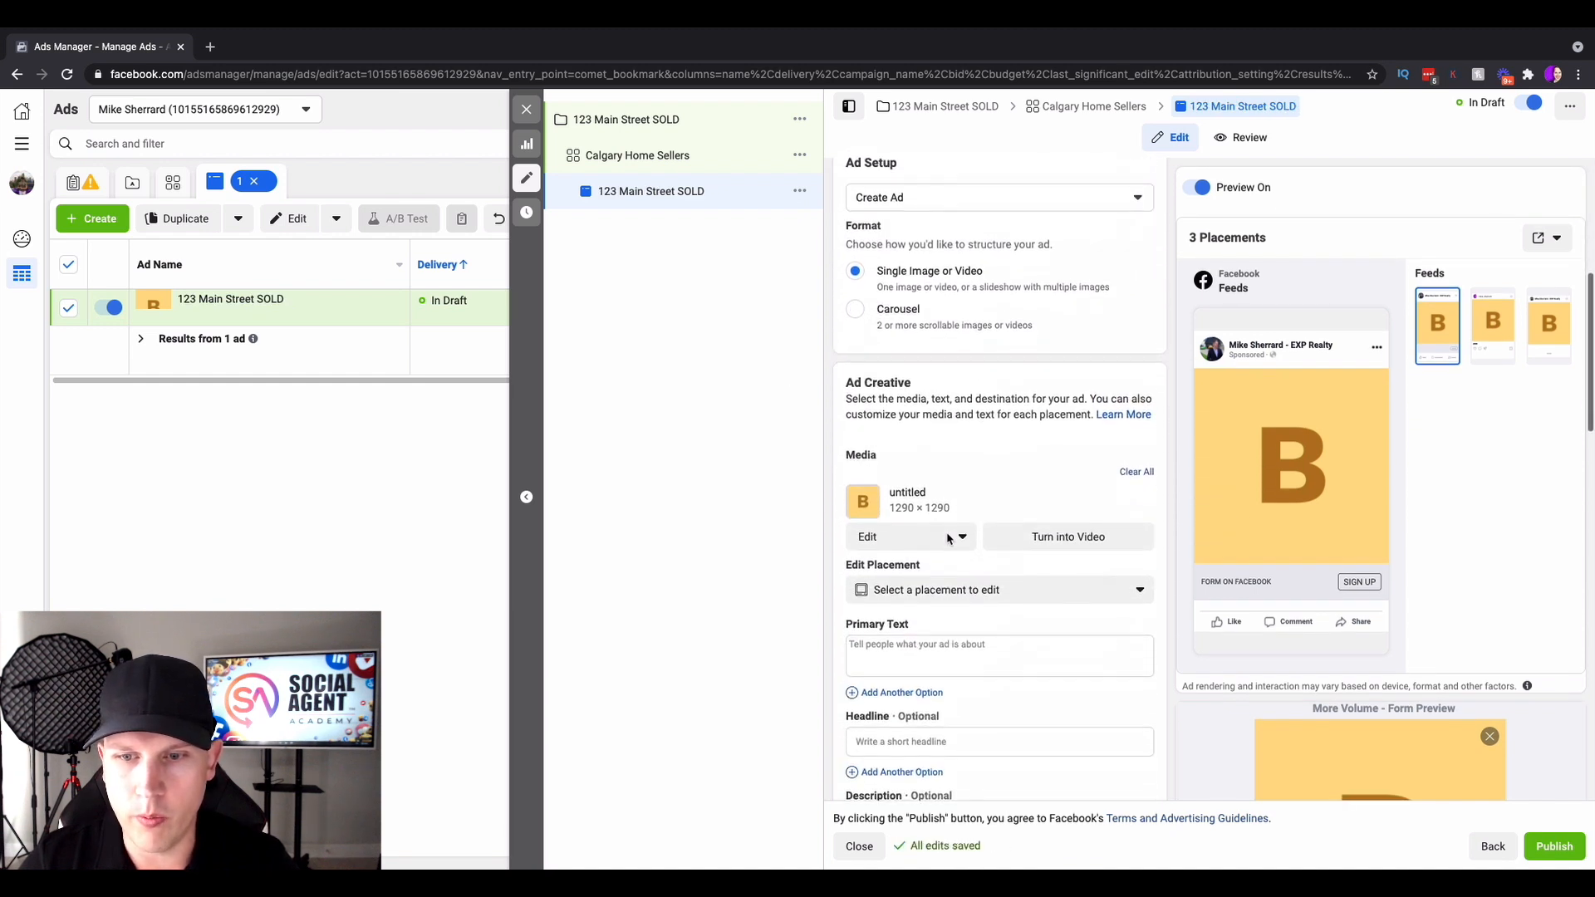
click(1137, 440)
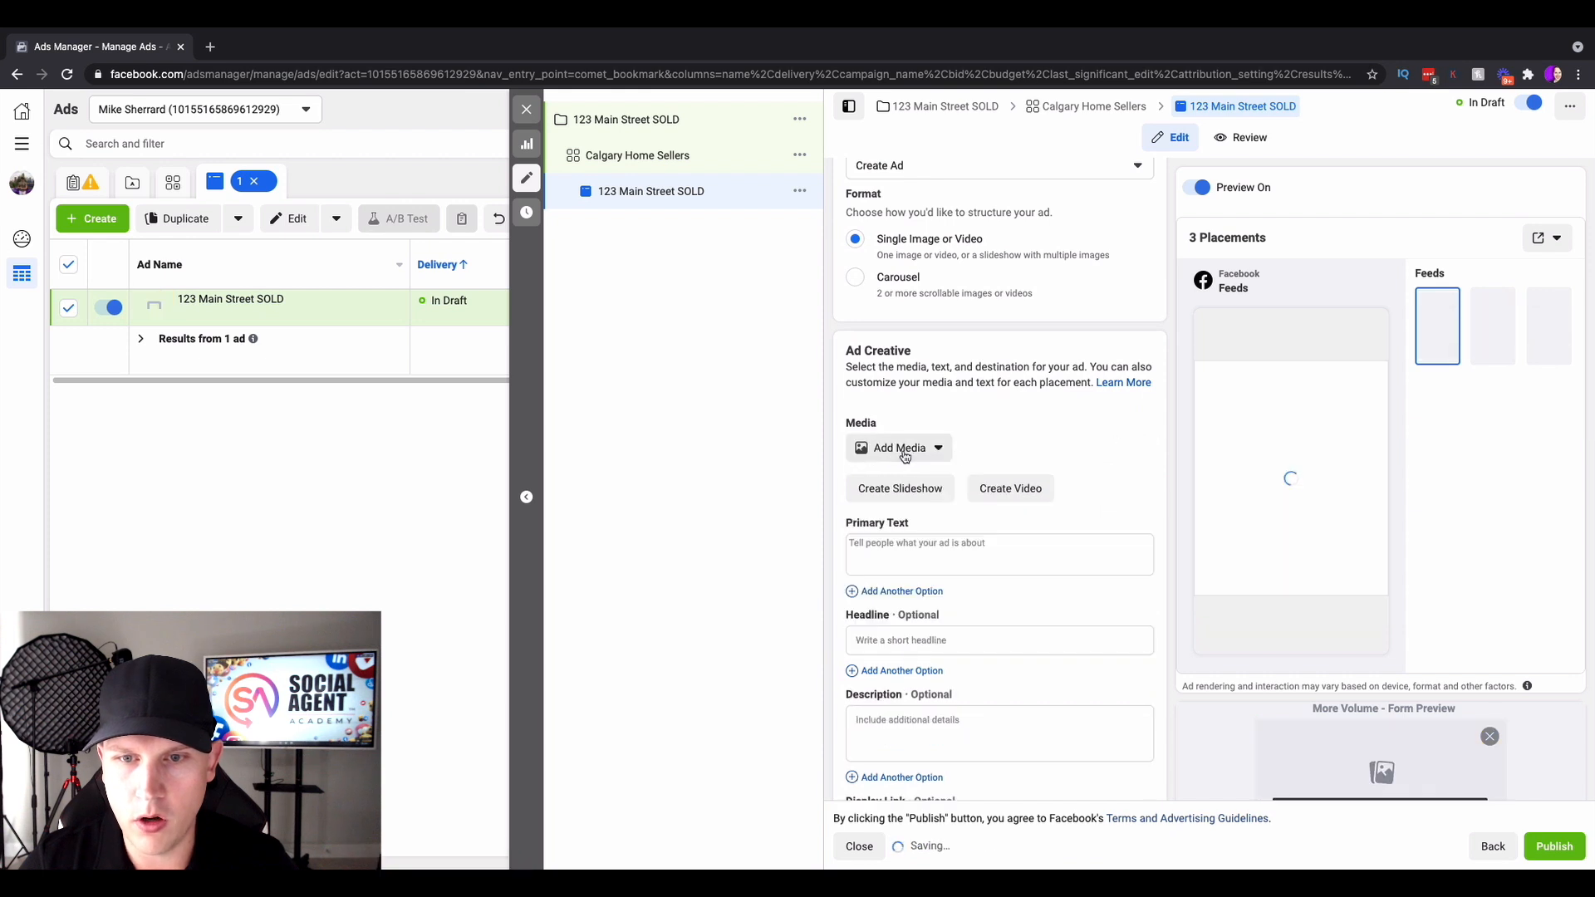
Add the 1080 × 1080 photo of the couple holding the SOLD sign from the account images, with the square (1:1) crop
click(900, 449)
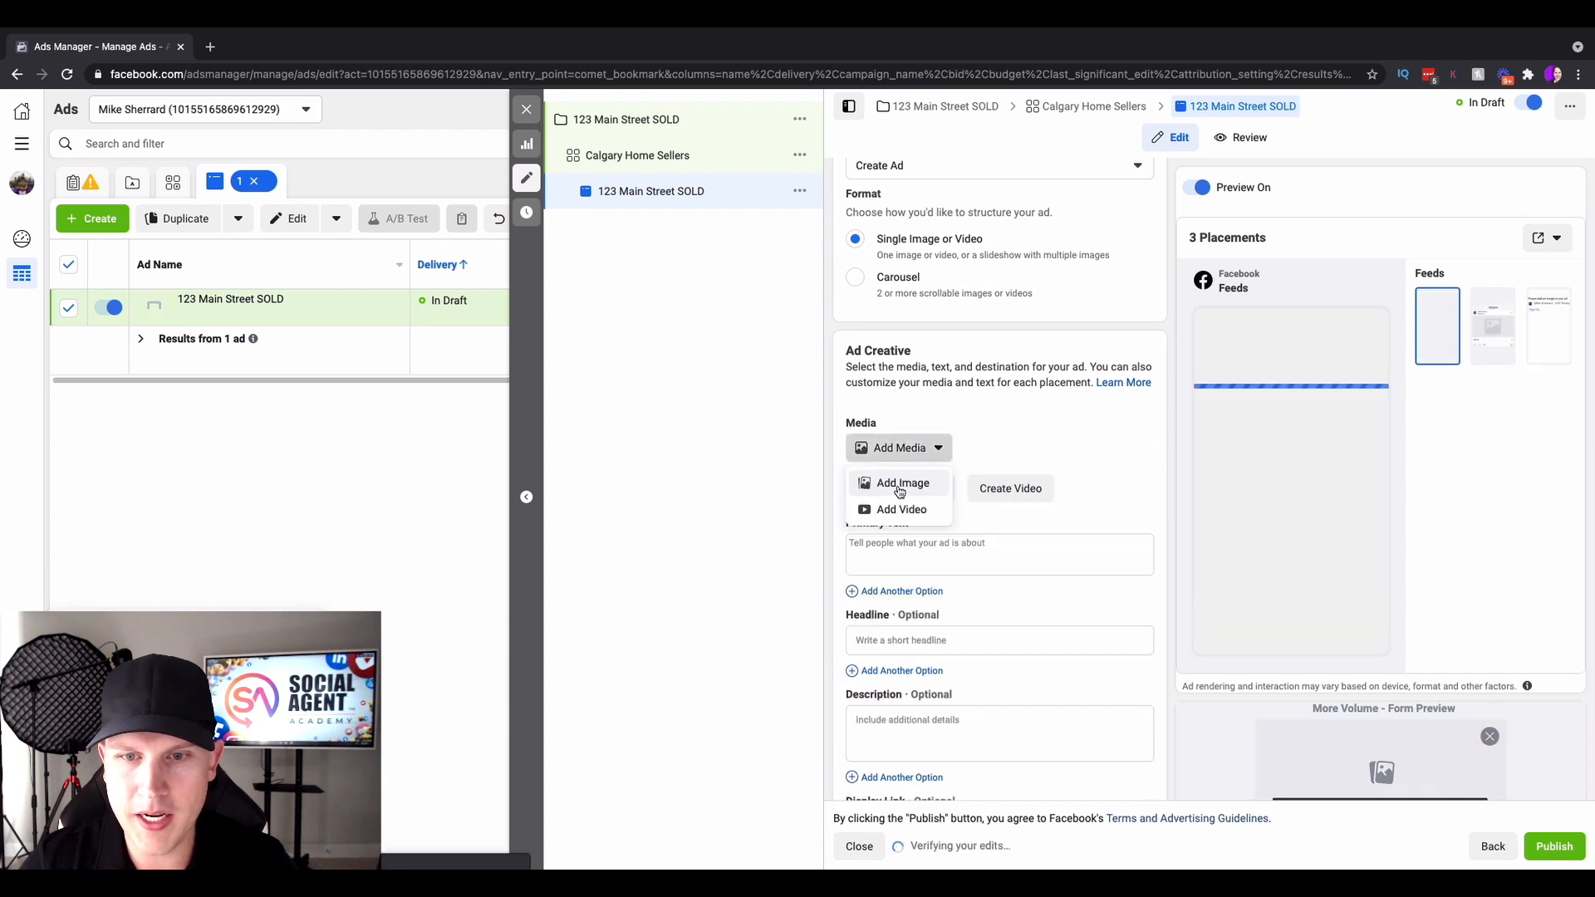
click(899, 490)
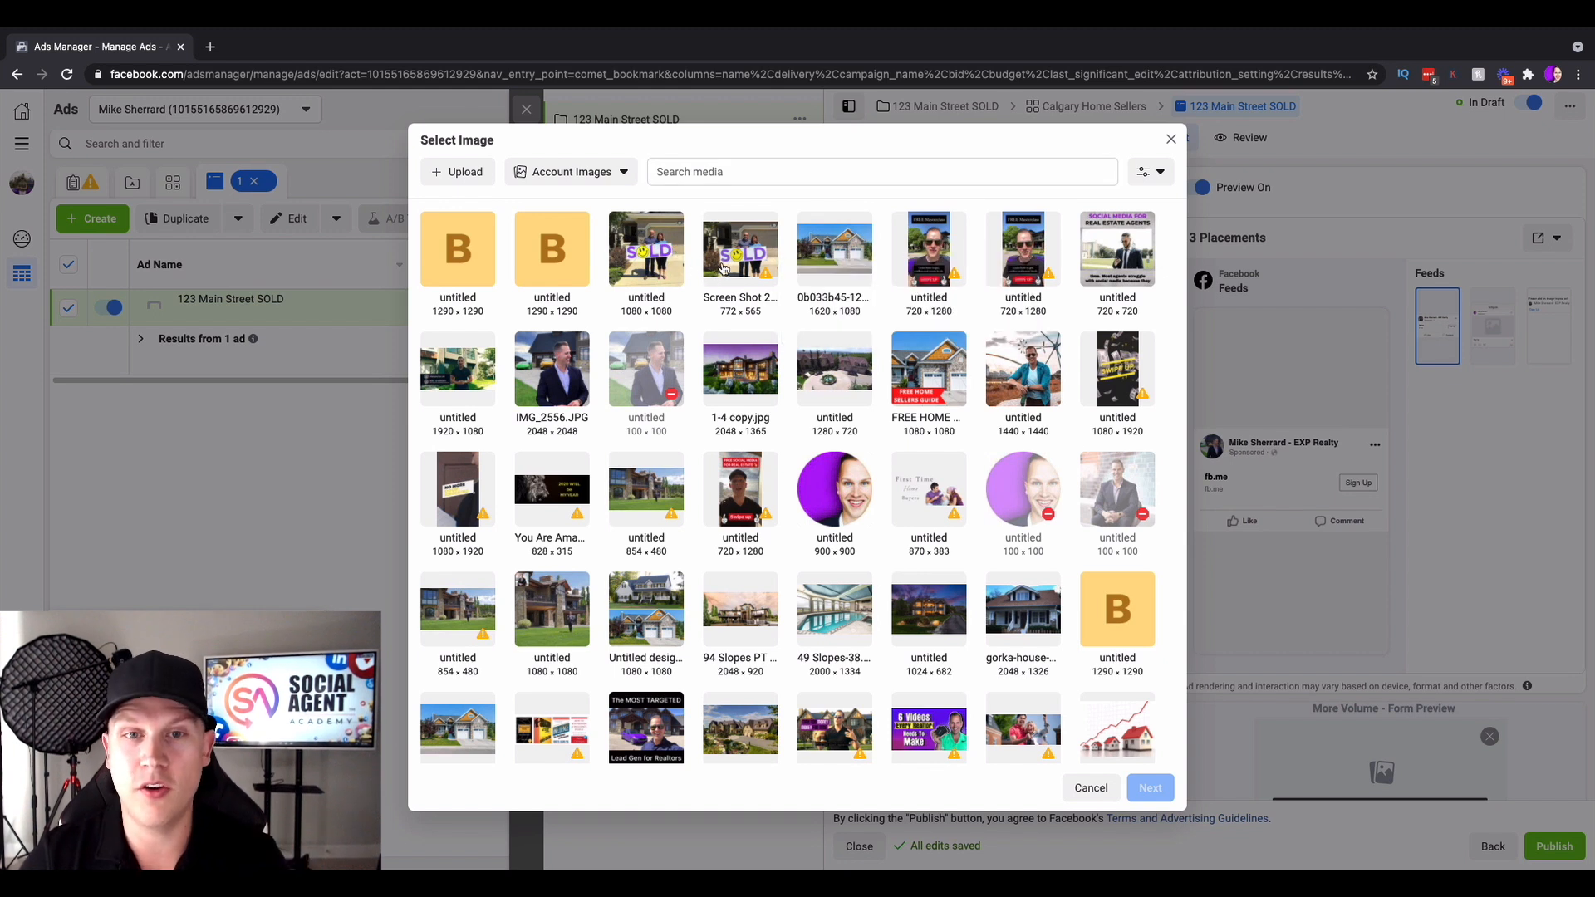
click(652, 251)
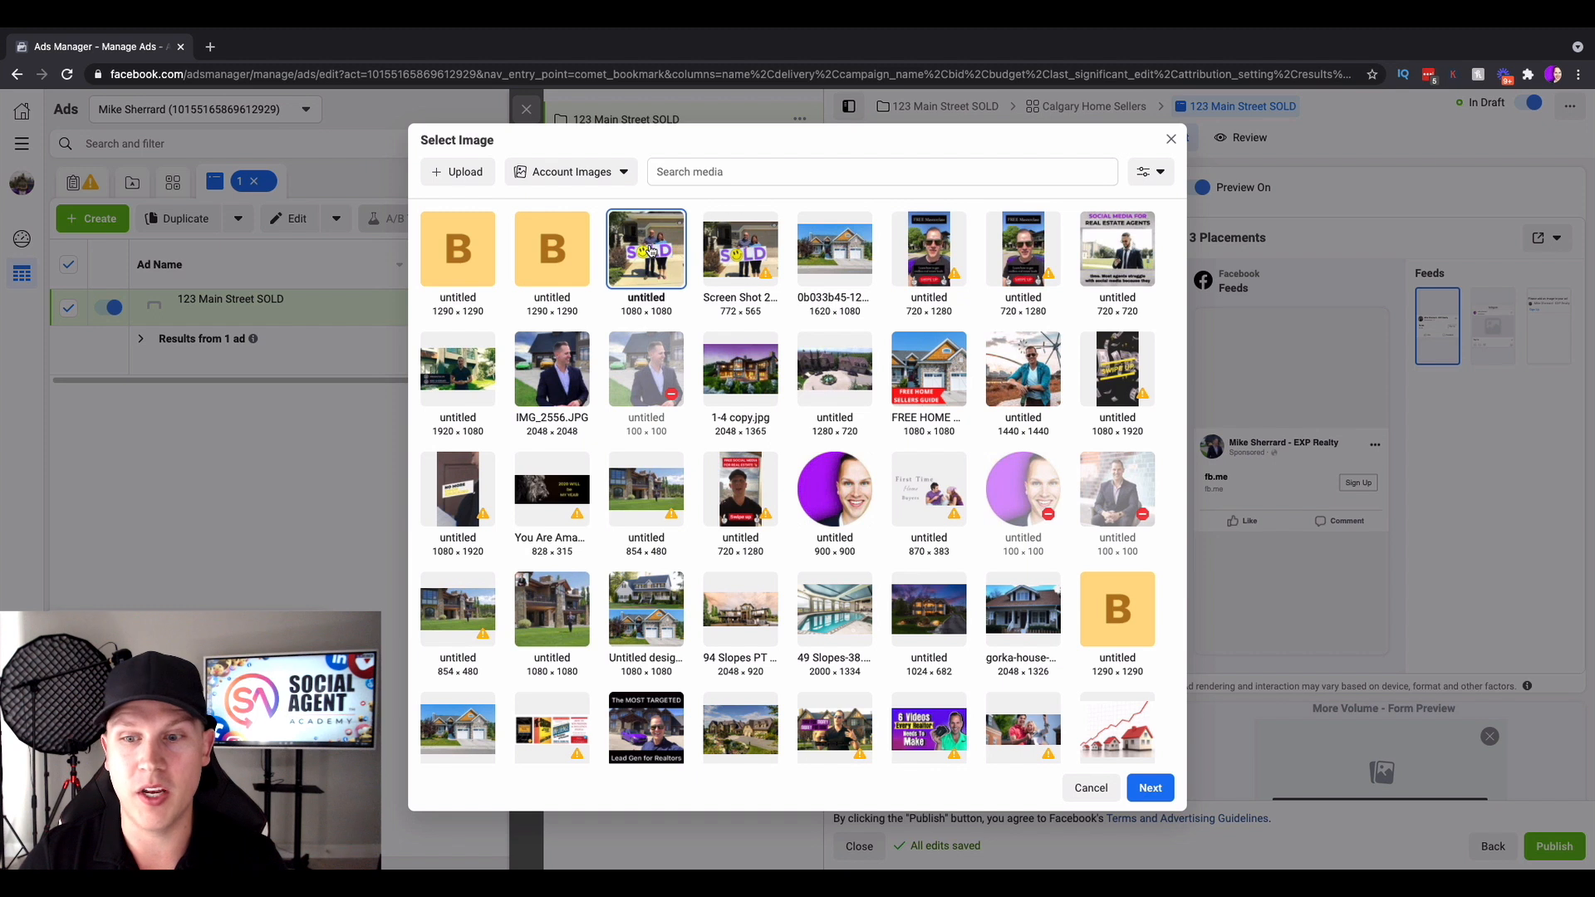
click(1151, 789)
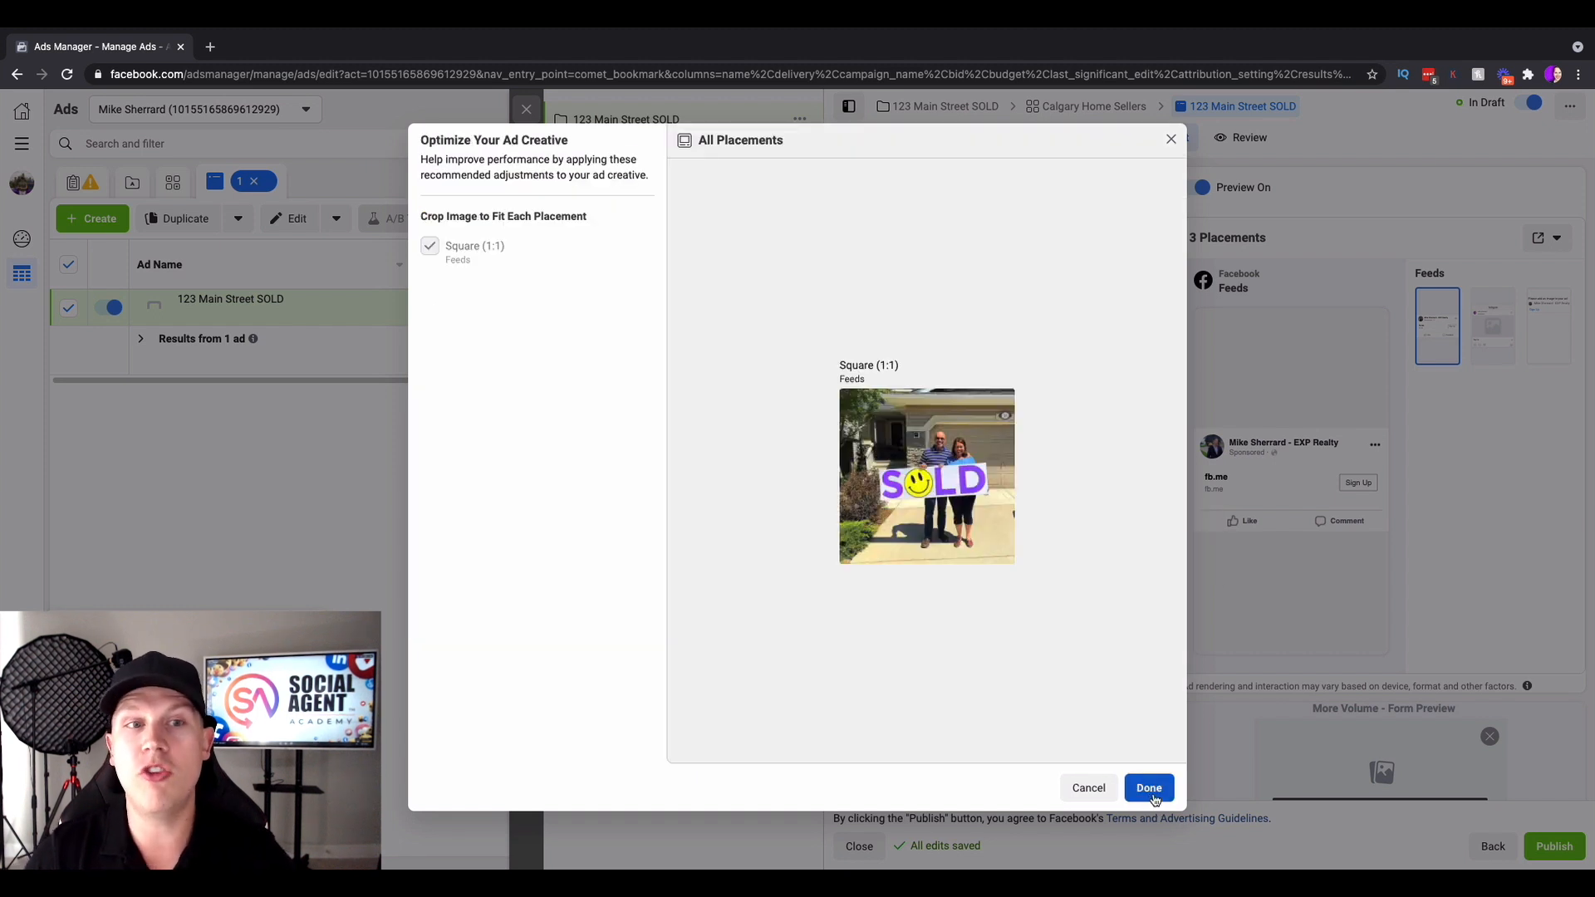
click(1150, 789)
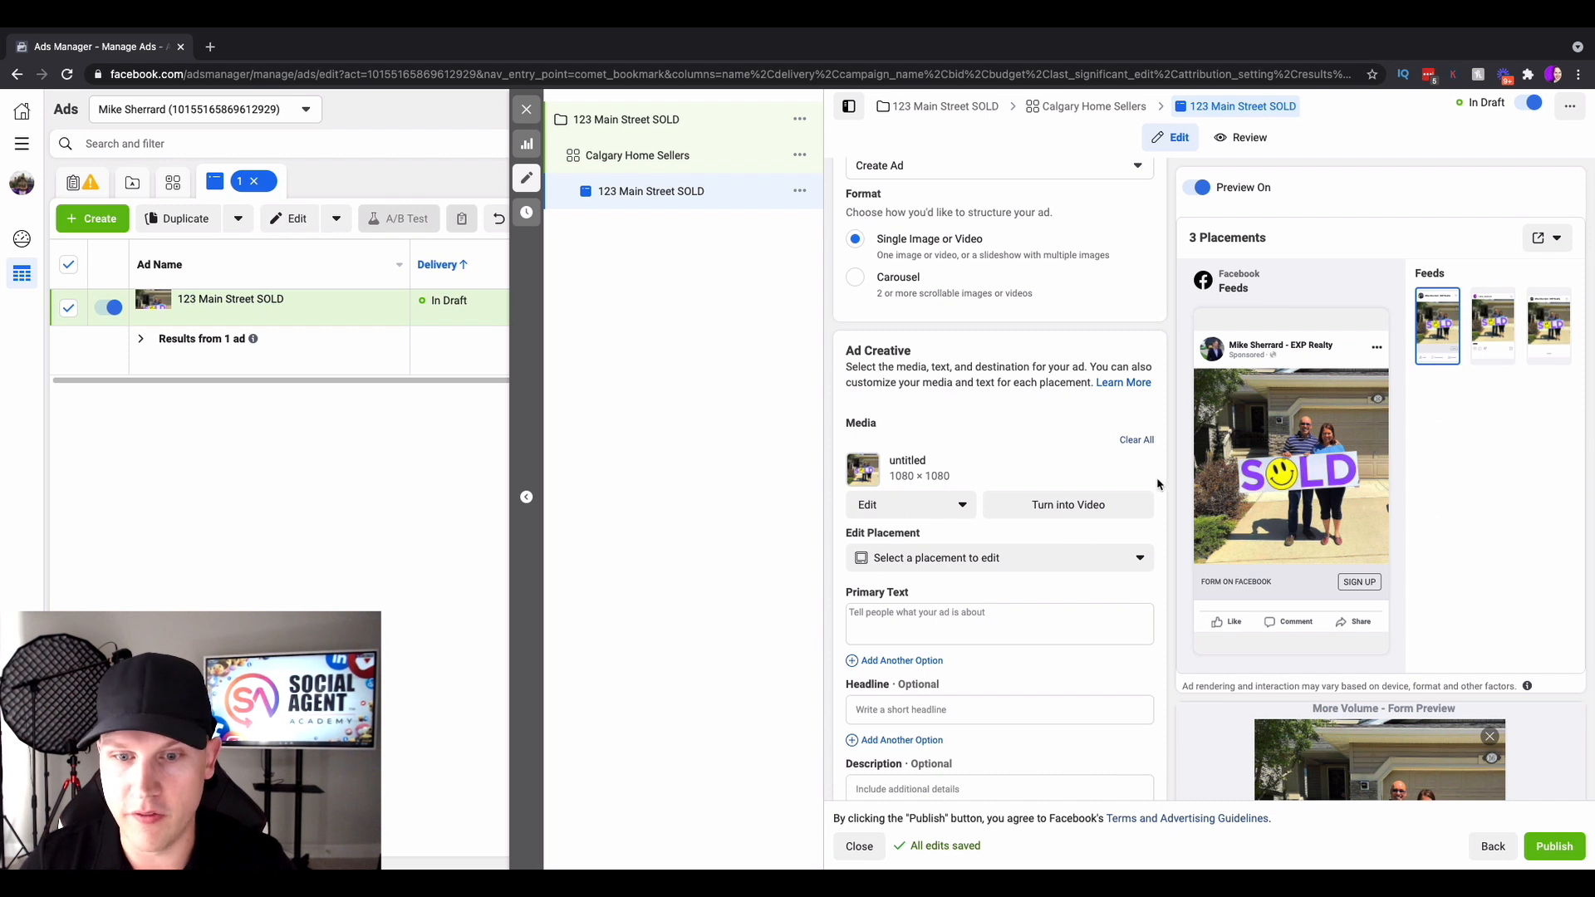
Write in the primary text: "Congrats to my Sellers for getting their home sold for 110% of list price in just 3 days."
scroll(1159, 484, down, 2)
click(982, 480)
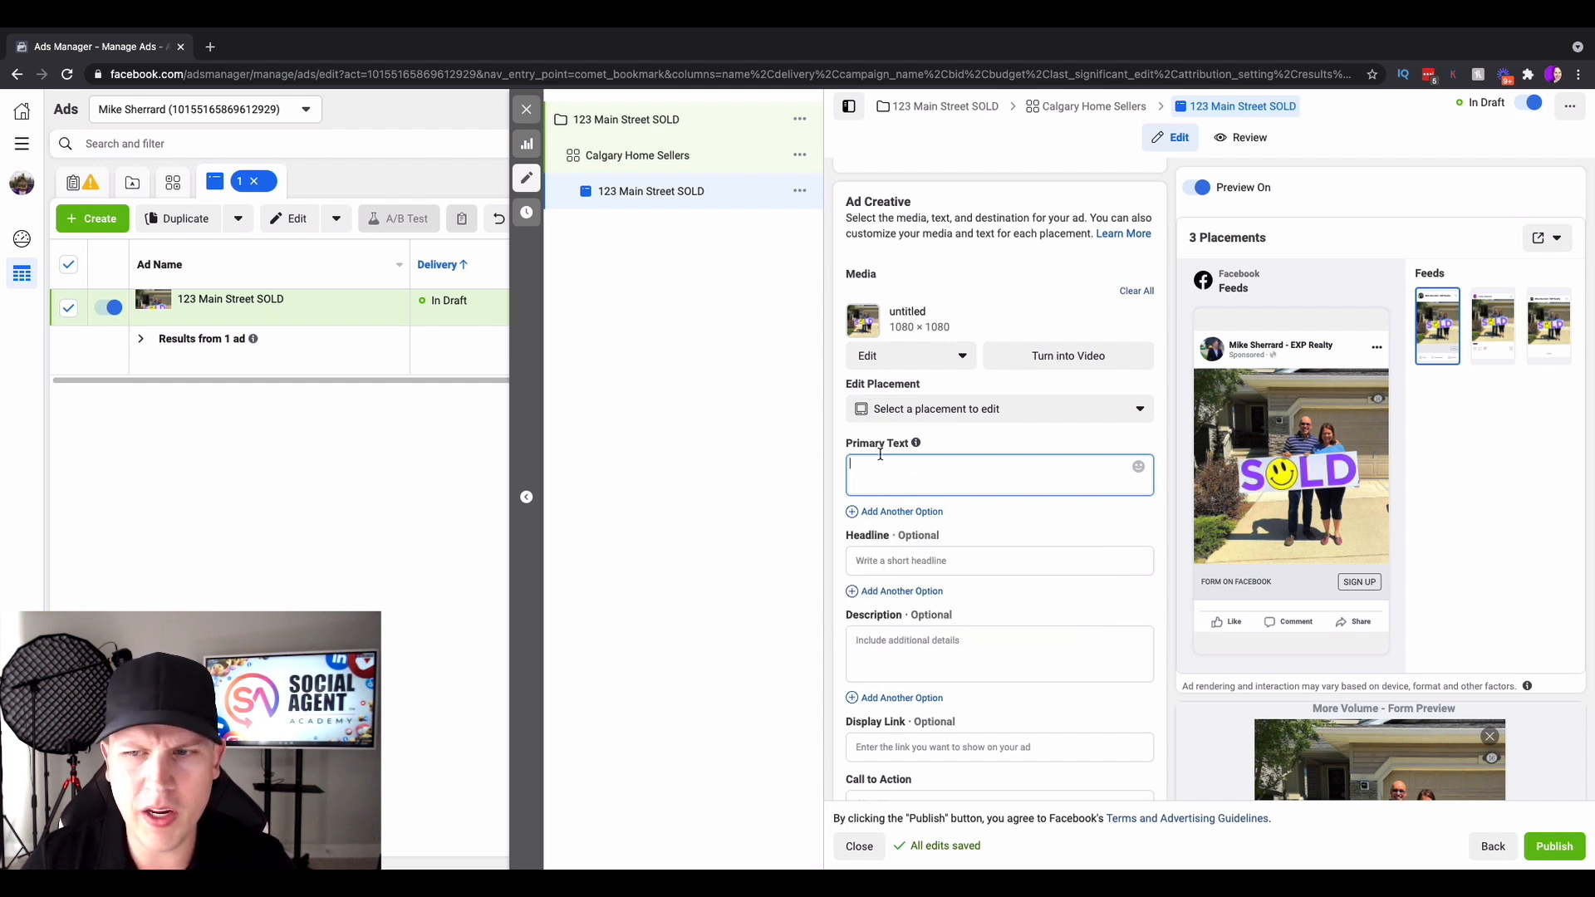
text(Congrats to my Sellers for getting their home sold fo)
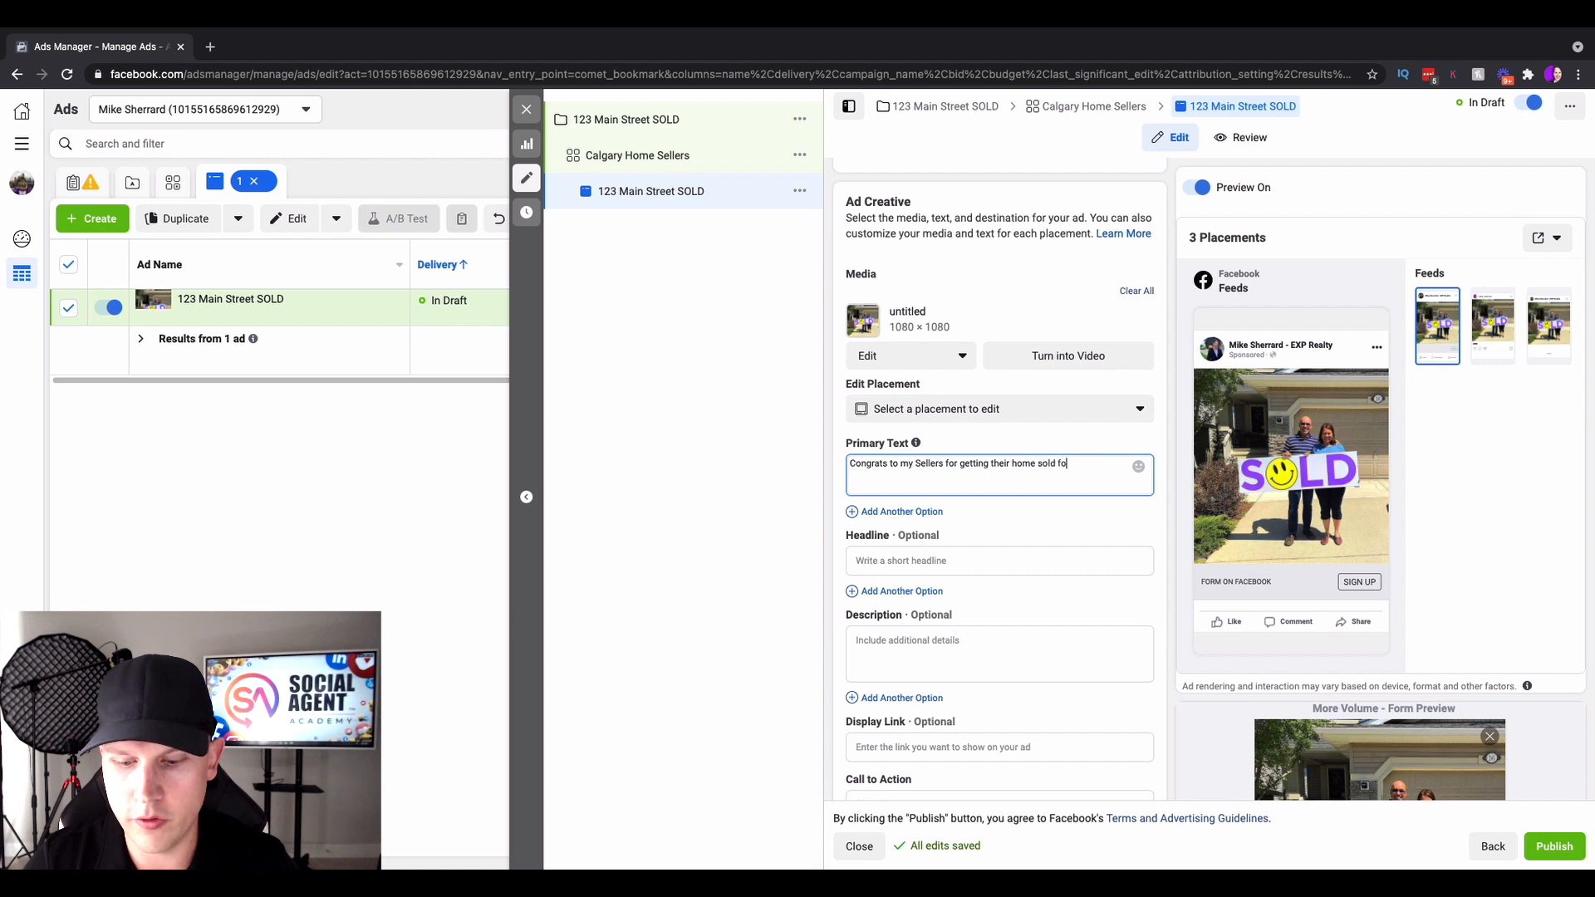
key(BackSpace)
key(BackSpace)
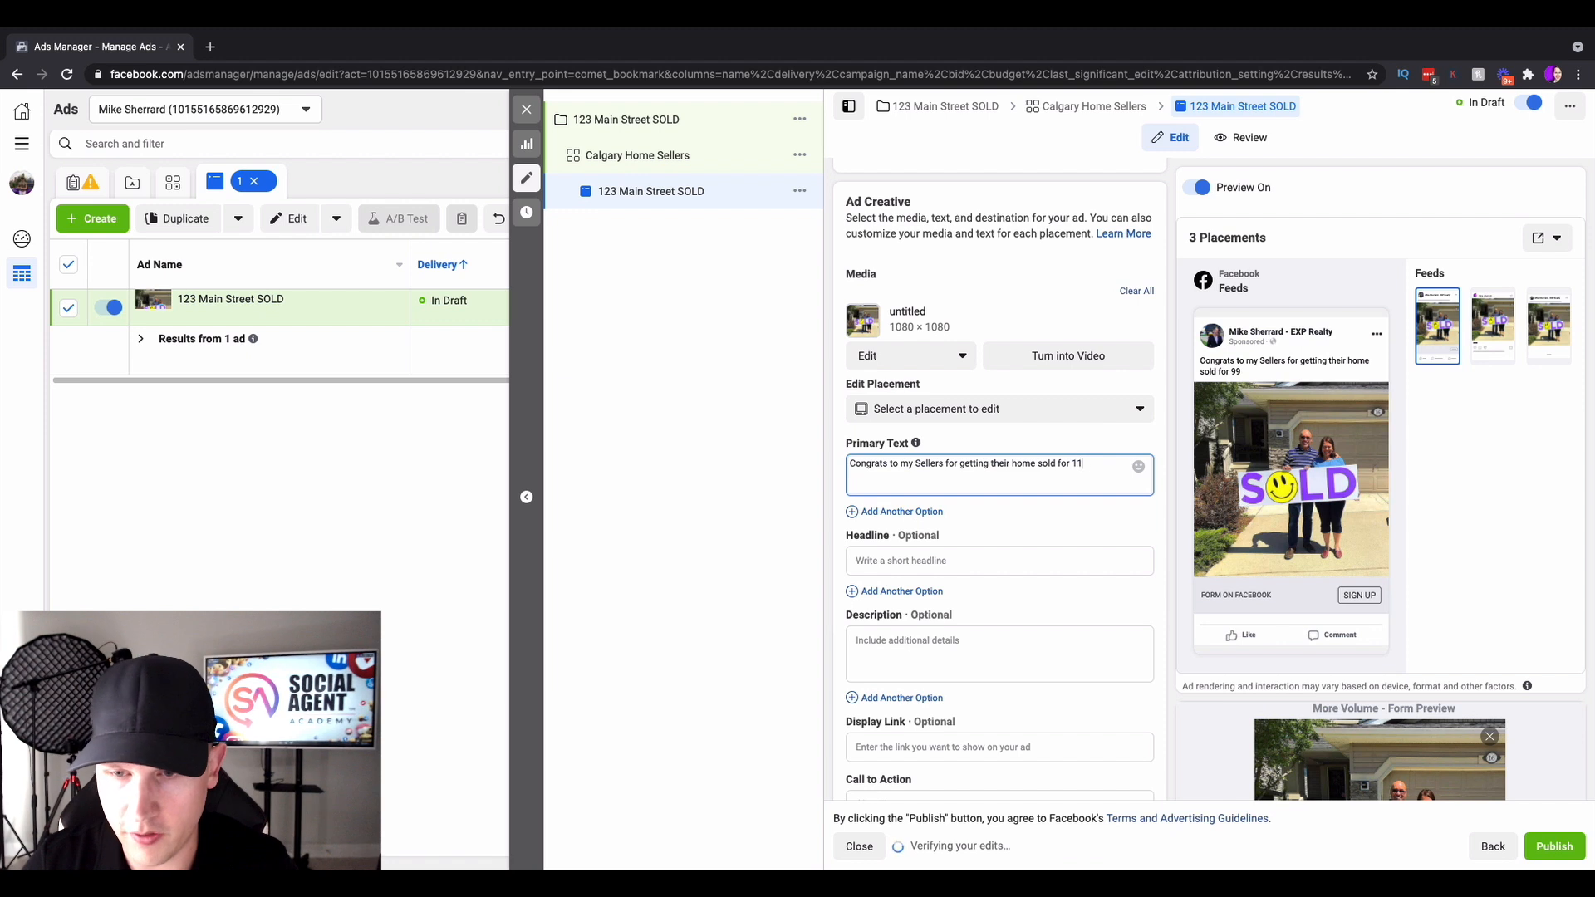
text(10% of l)
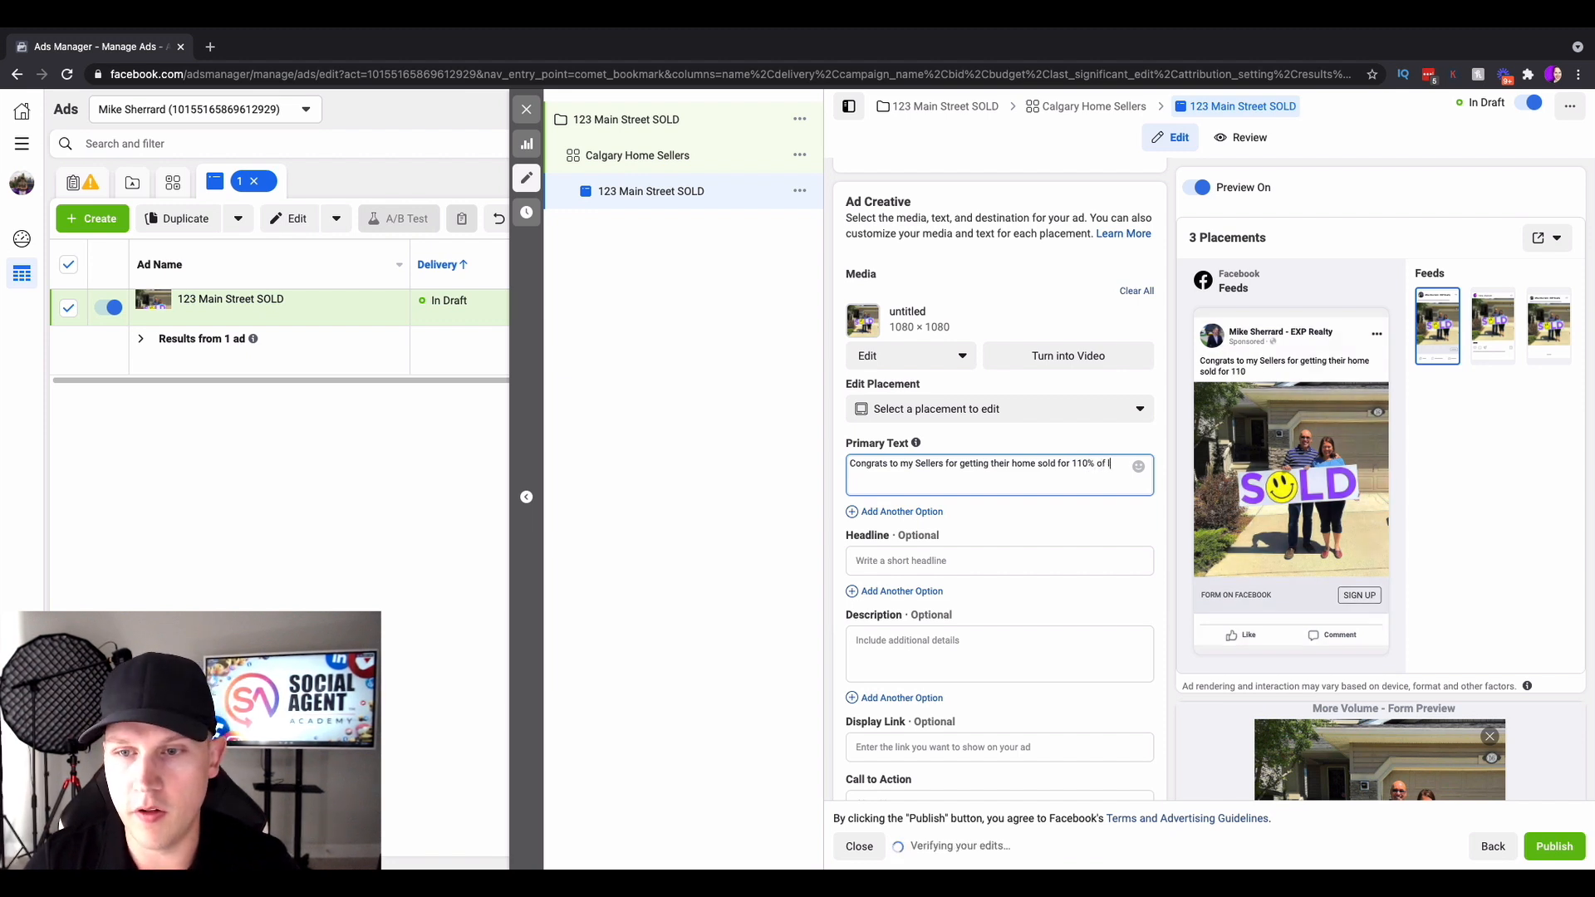
text(ist price in just 3 days.)
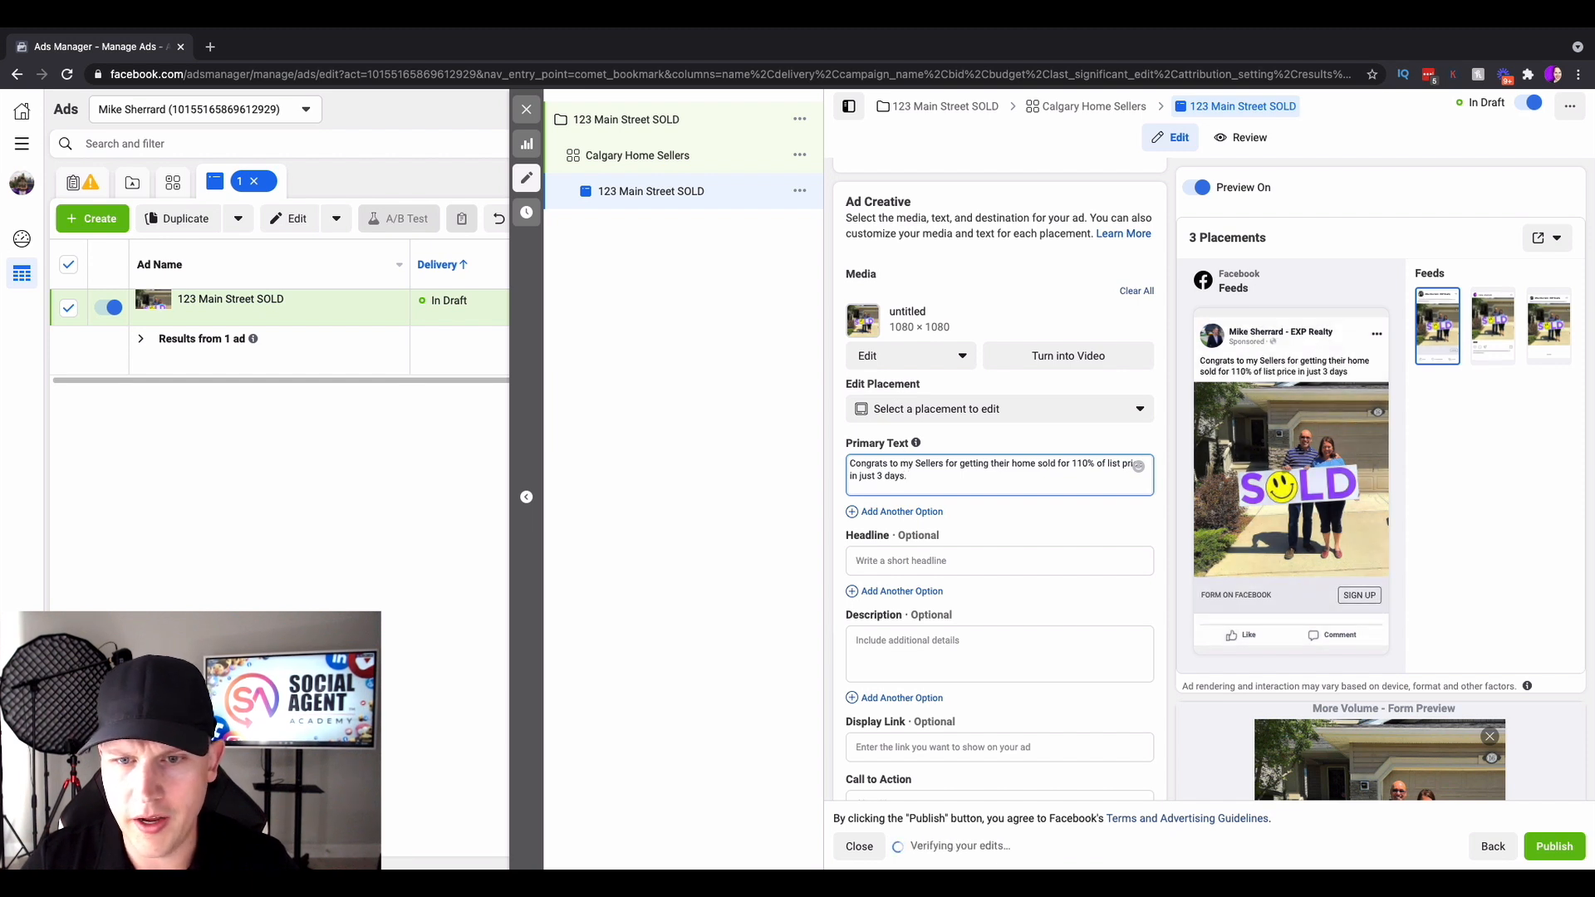
Continue the primary text with "They listed previously with another agent who couldn't get the job done, but with our unique and"
text( They listed)
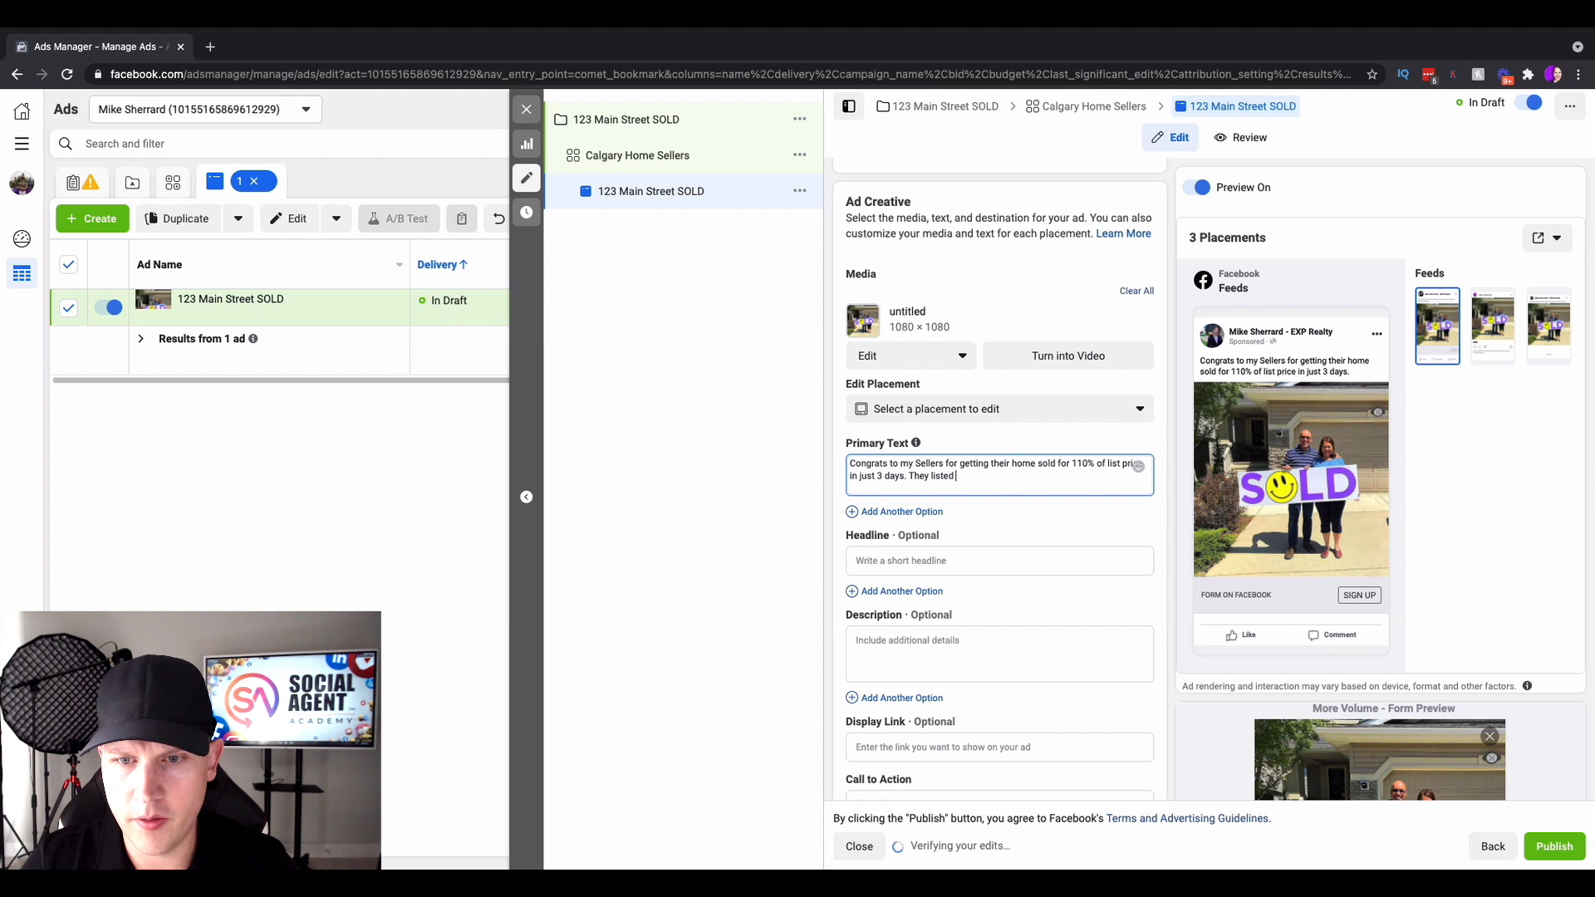
text( previously with another ag)
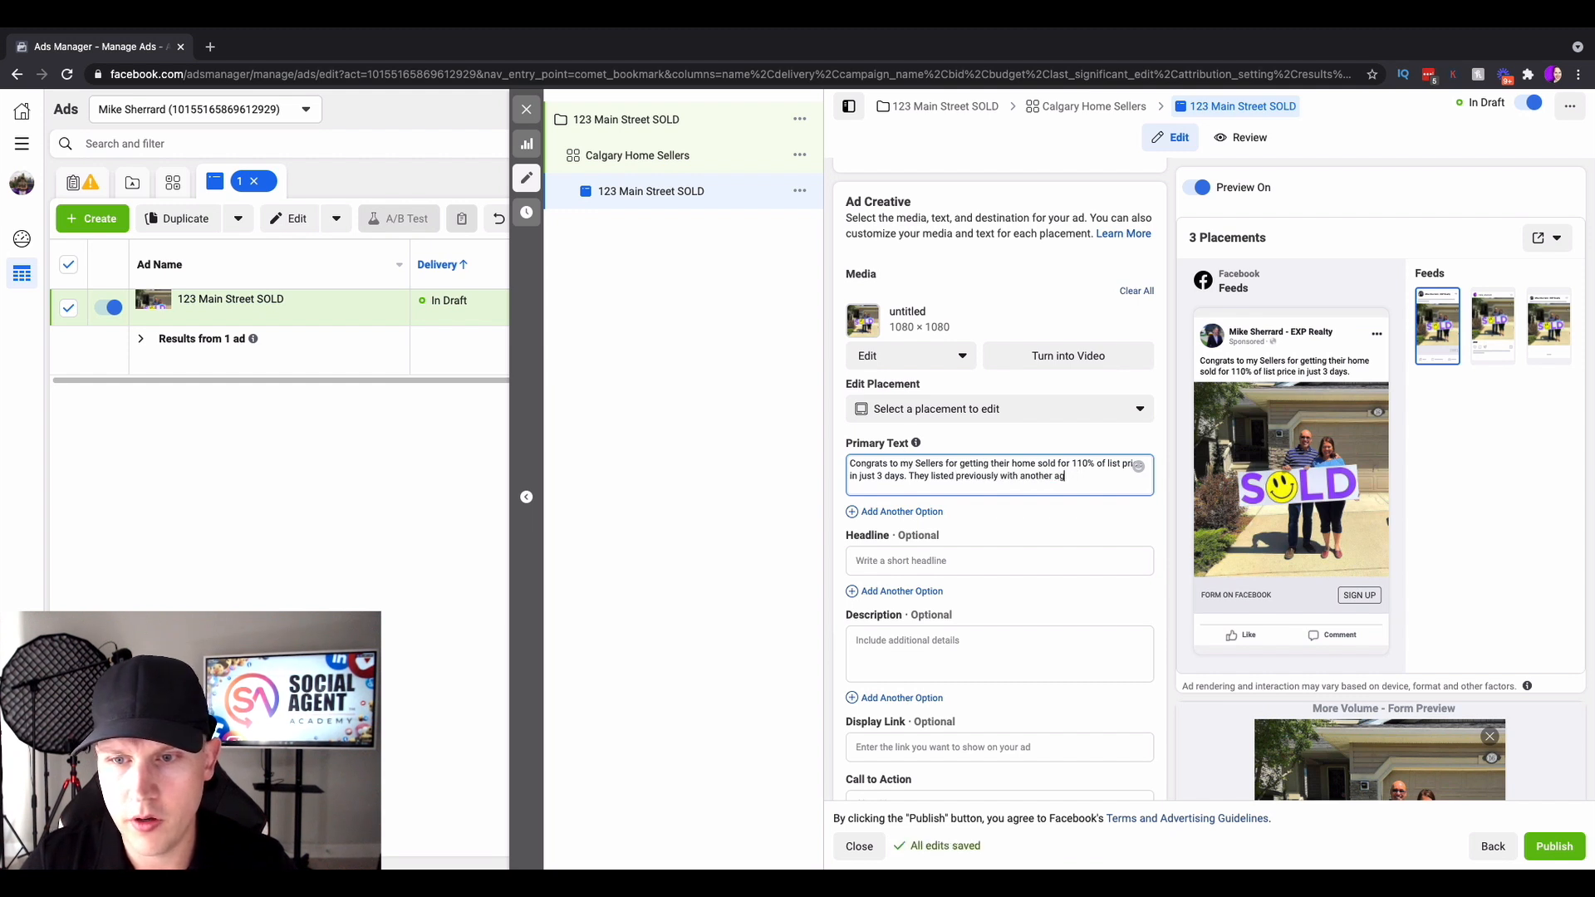
text(net get the job done, but with our unique and i)
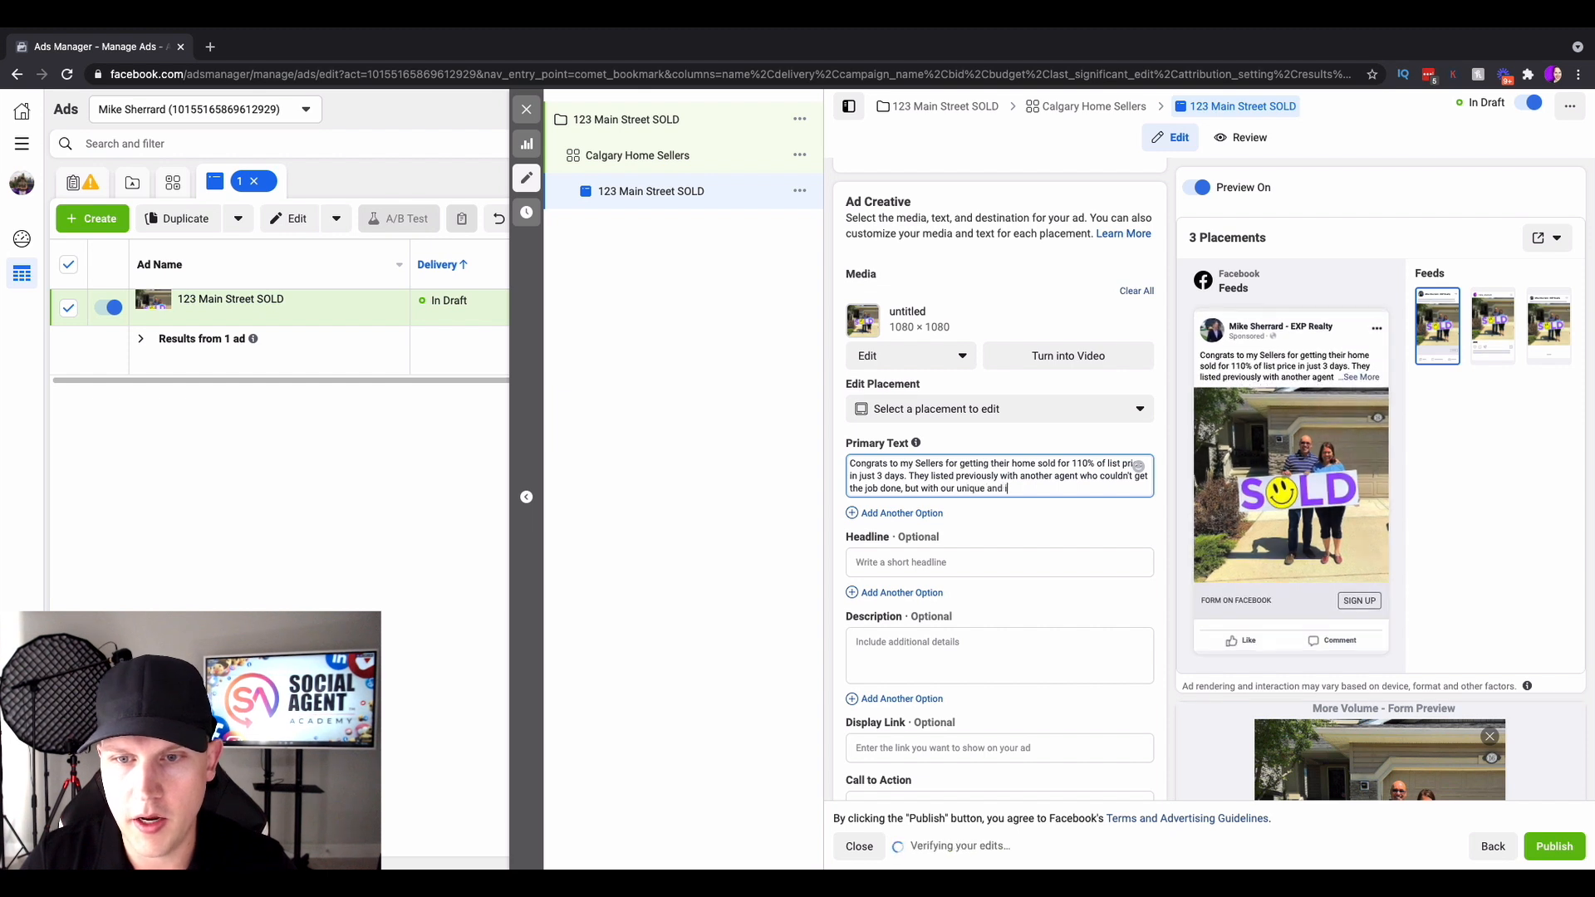
Finish the primary text's second sentence with "innovative marketing and branding strategies, we exceeded their expectations!"
text(nnovative marketing and branding strat)
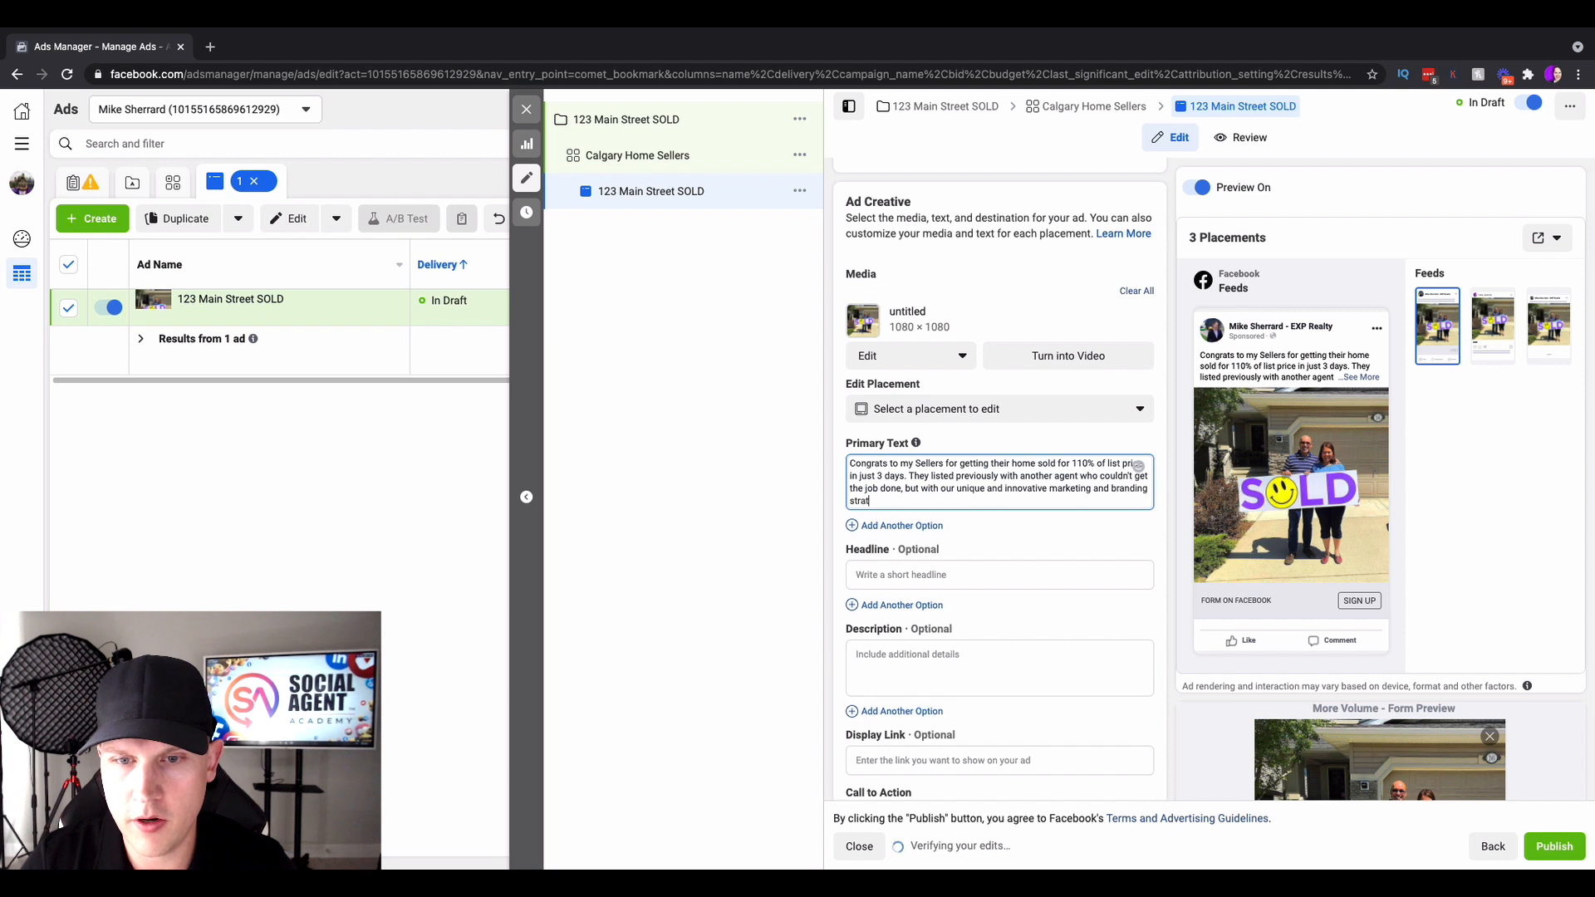
text(egies, we)
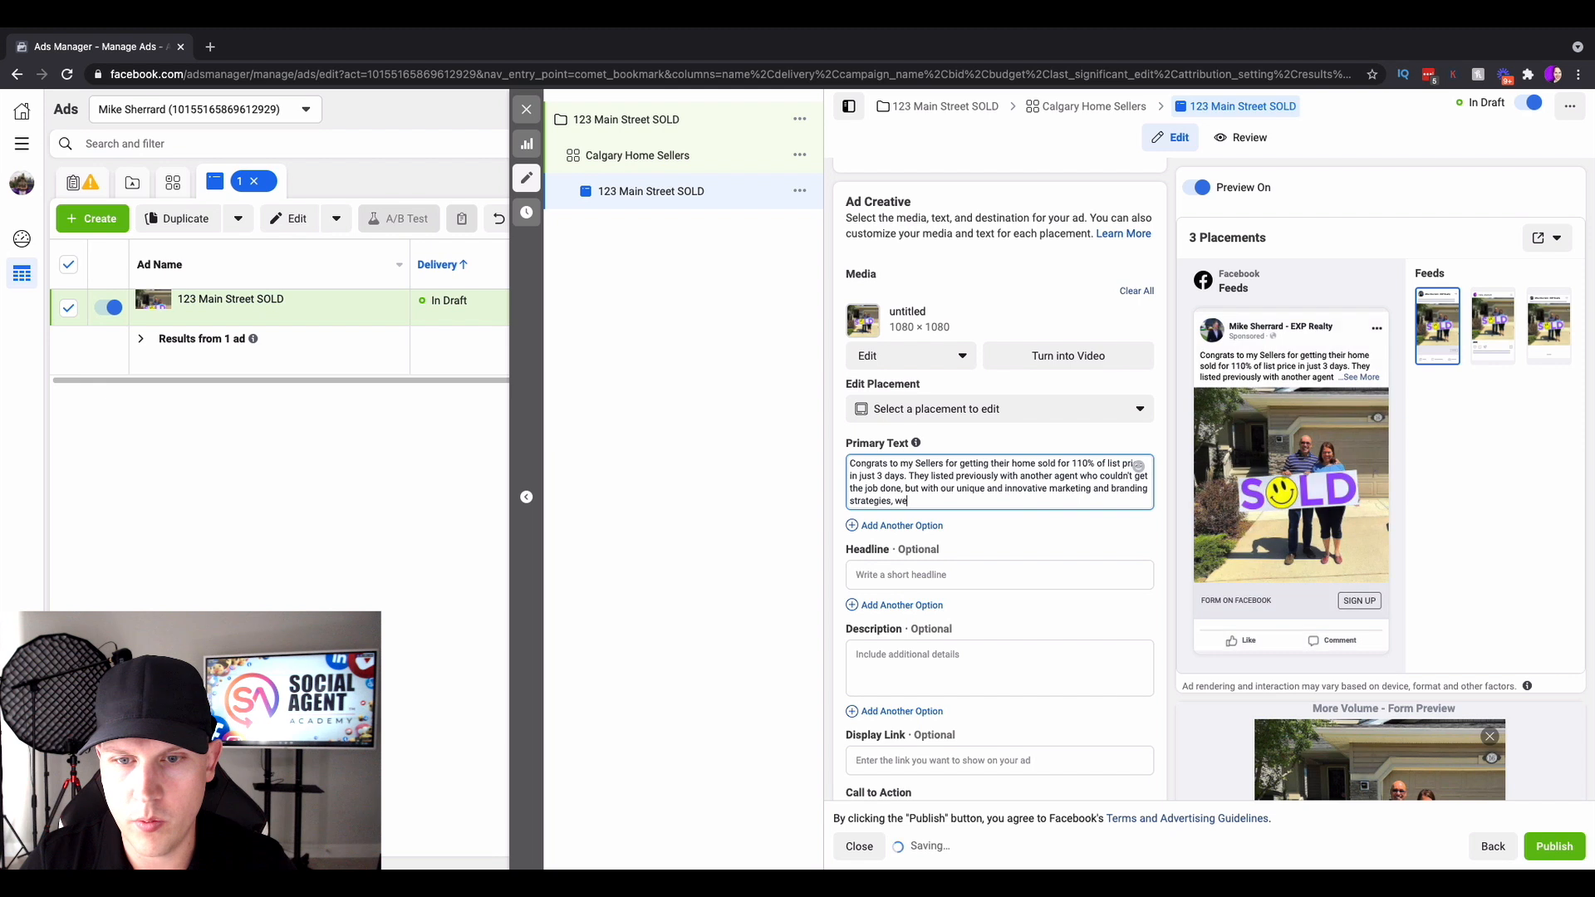
text( exceeded their )
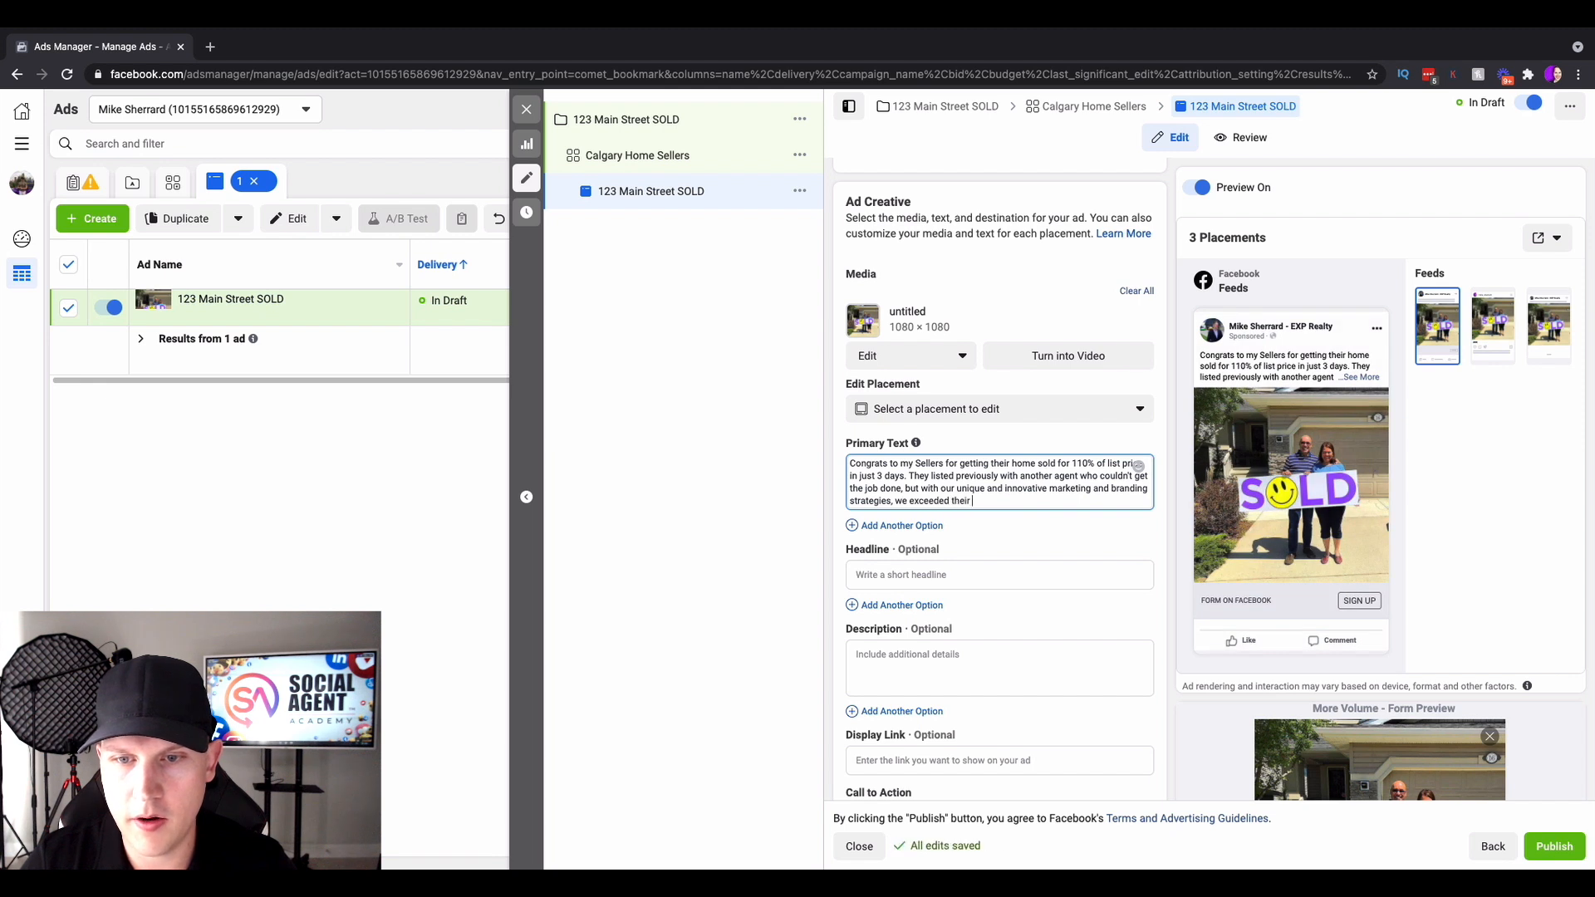
text(expectations!)
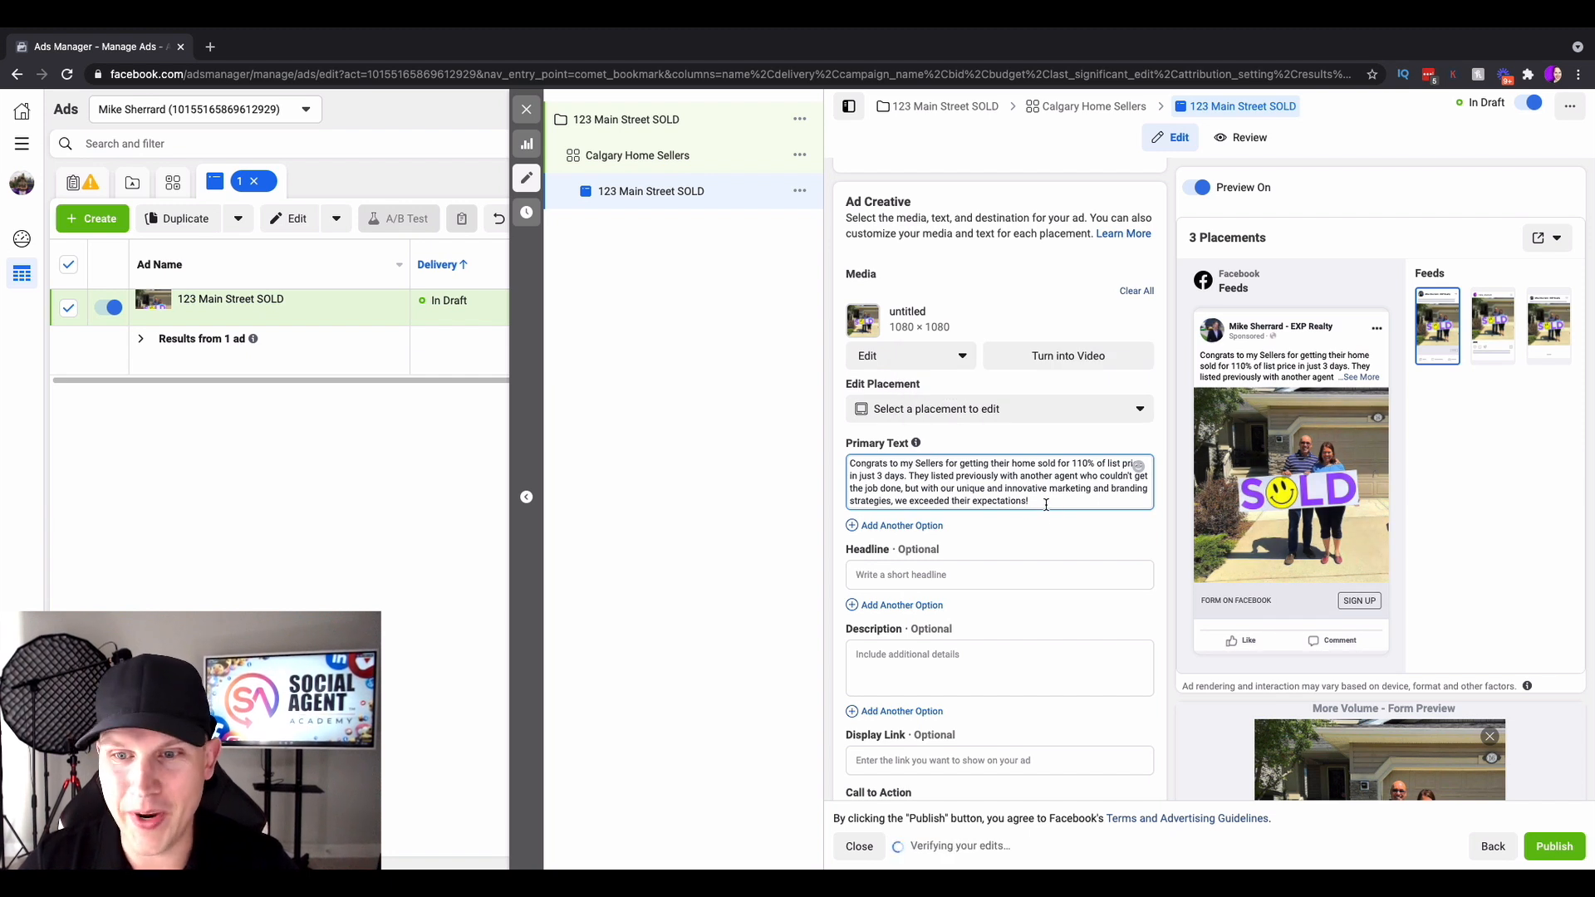
drag(1079, 505, 780, 467)
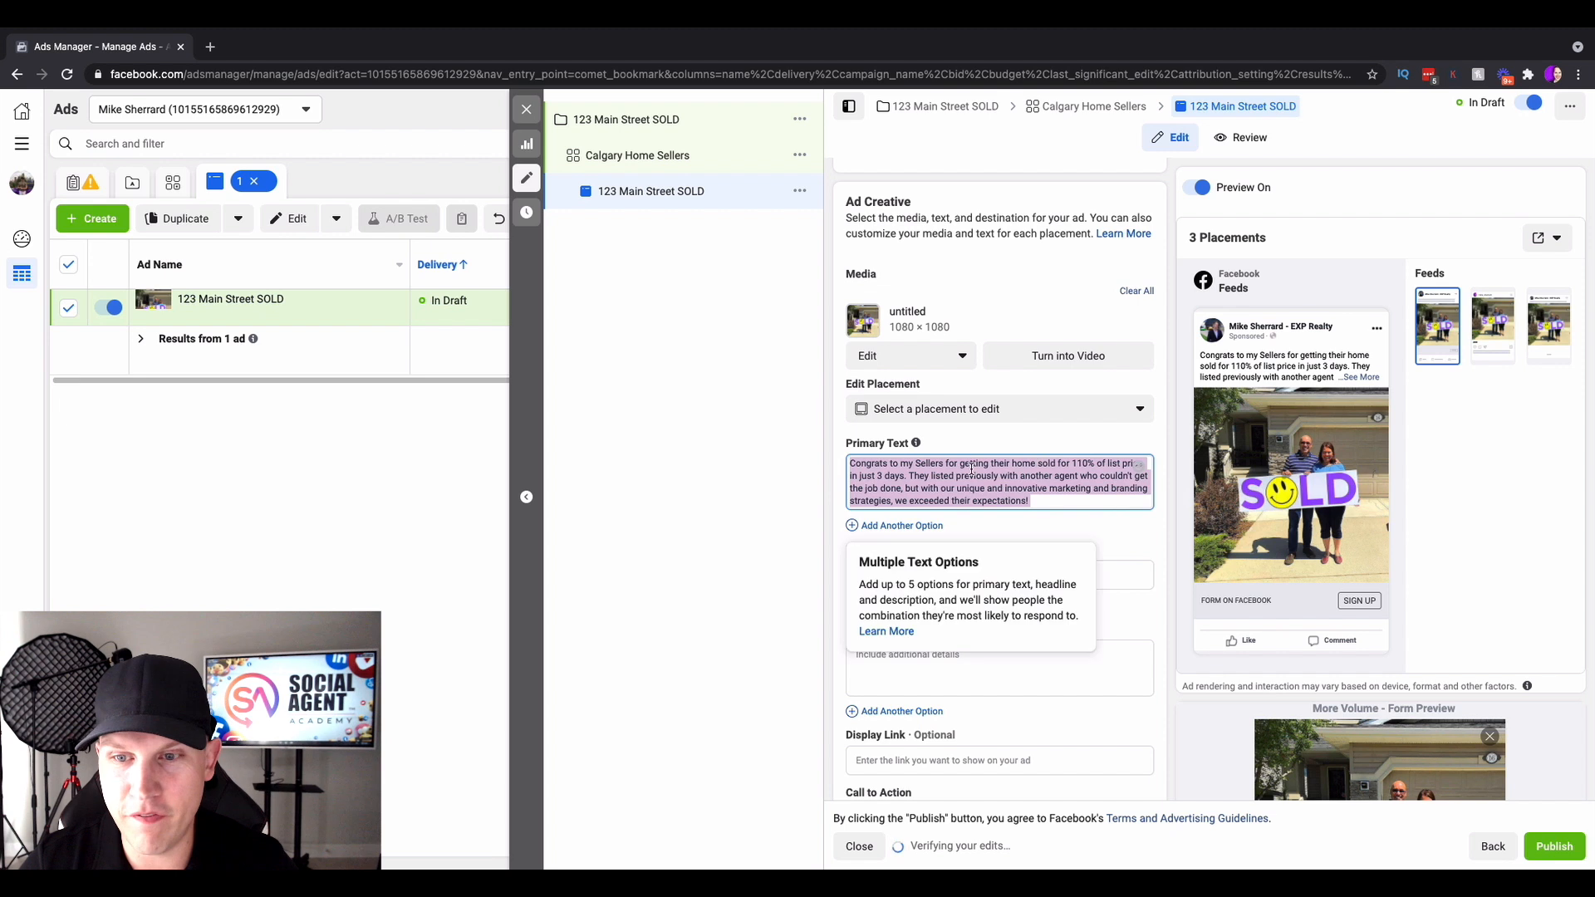
click(1055, 502)
drag(1054, 502, 743, 428)
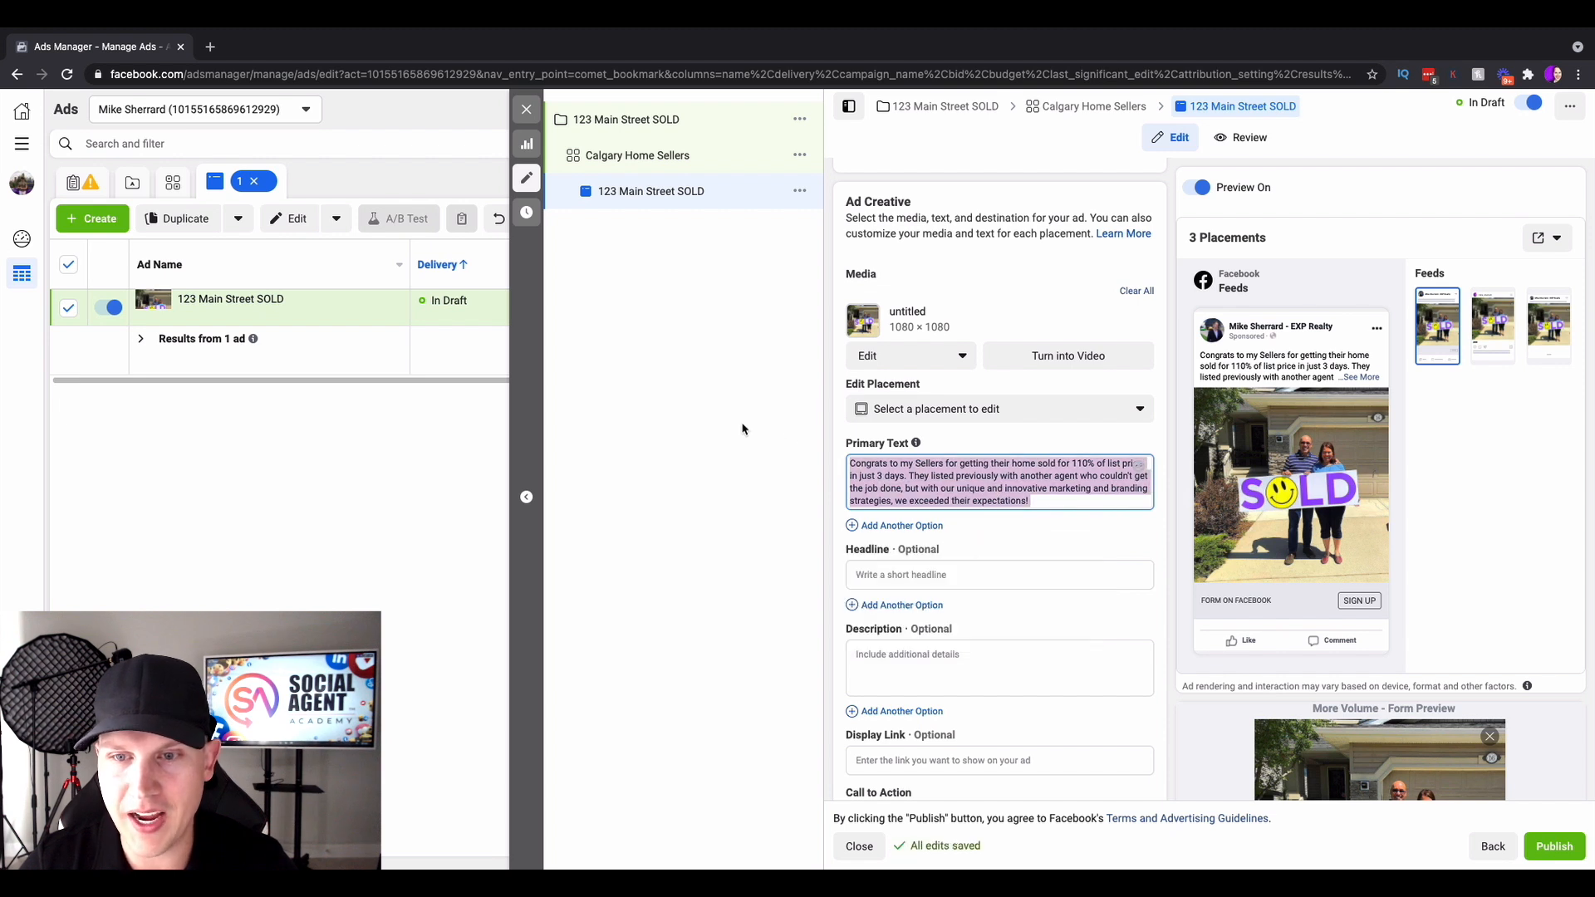
click(1038, 504)
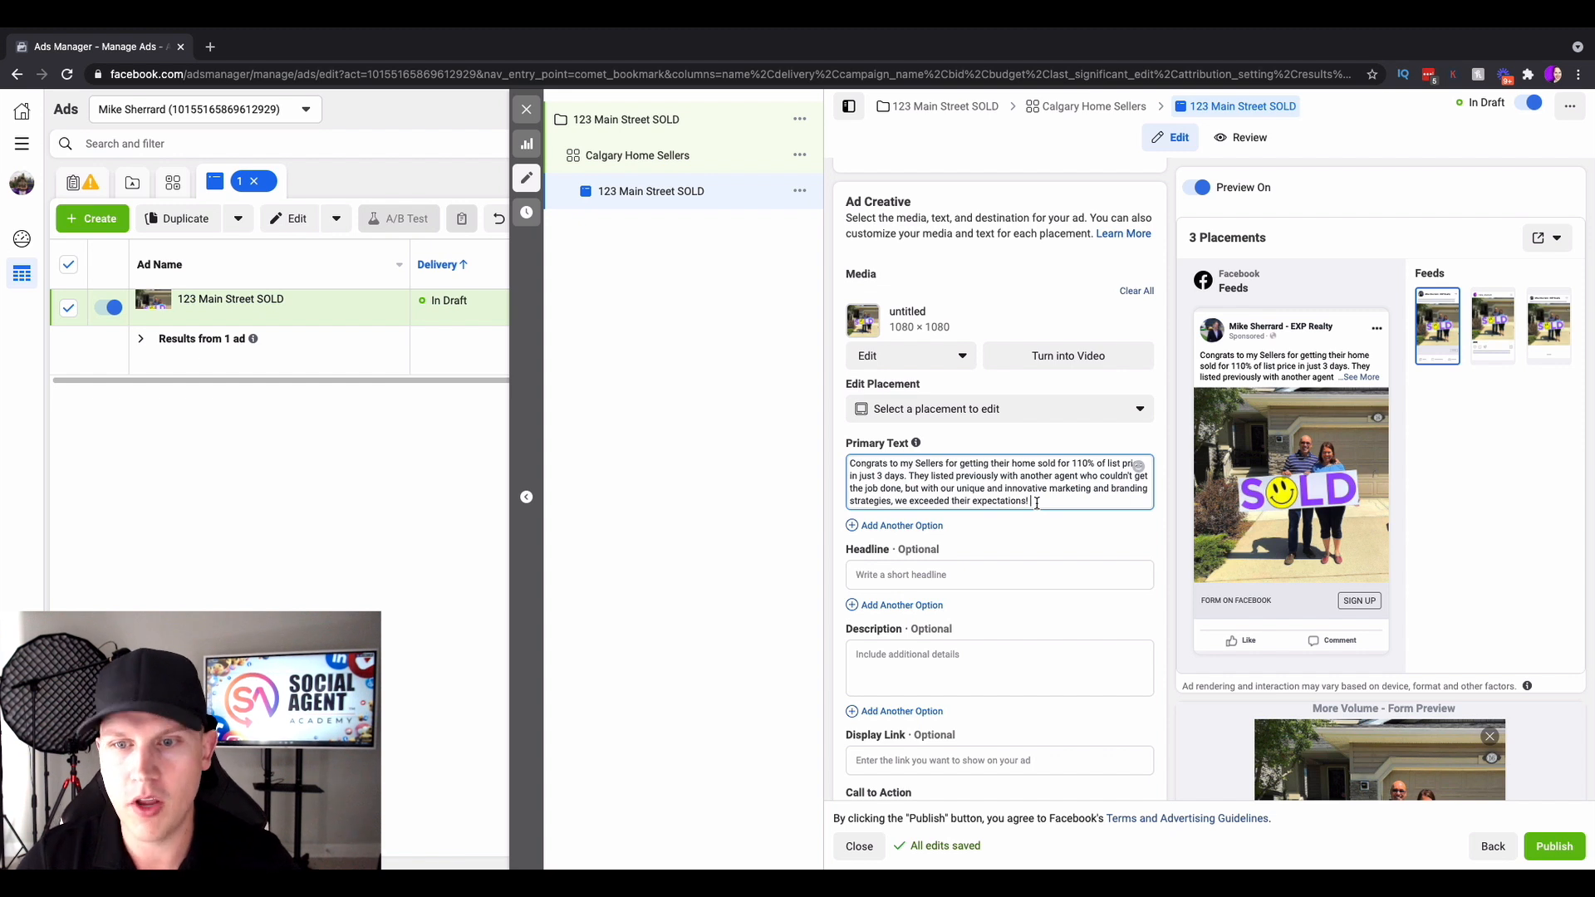
Set the ad headline to "Get your home SOLD over list price"
click(978, 573)
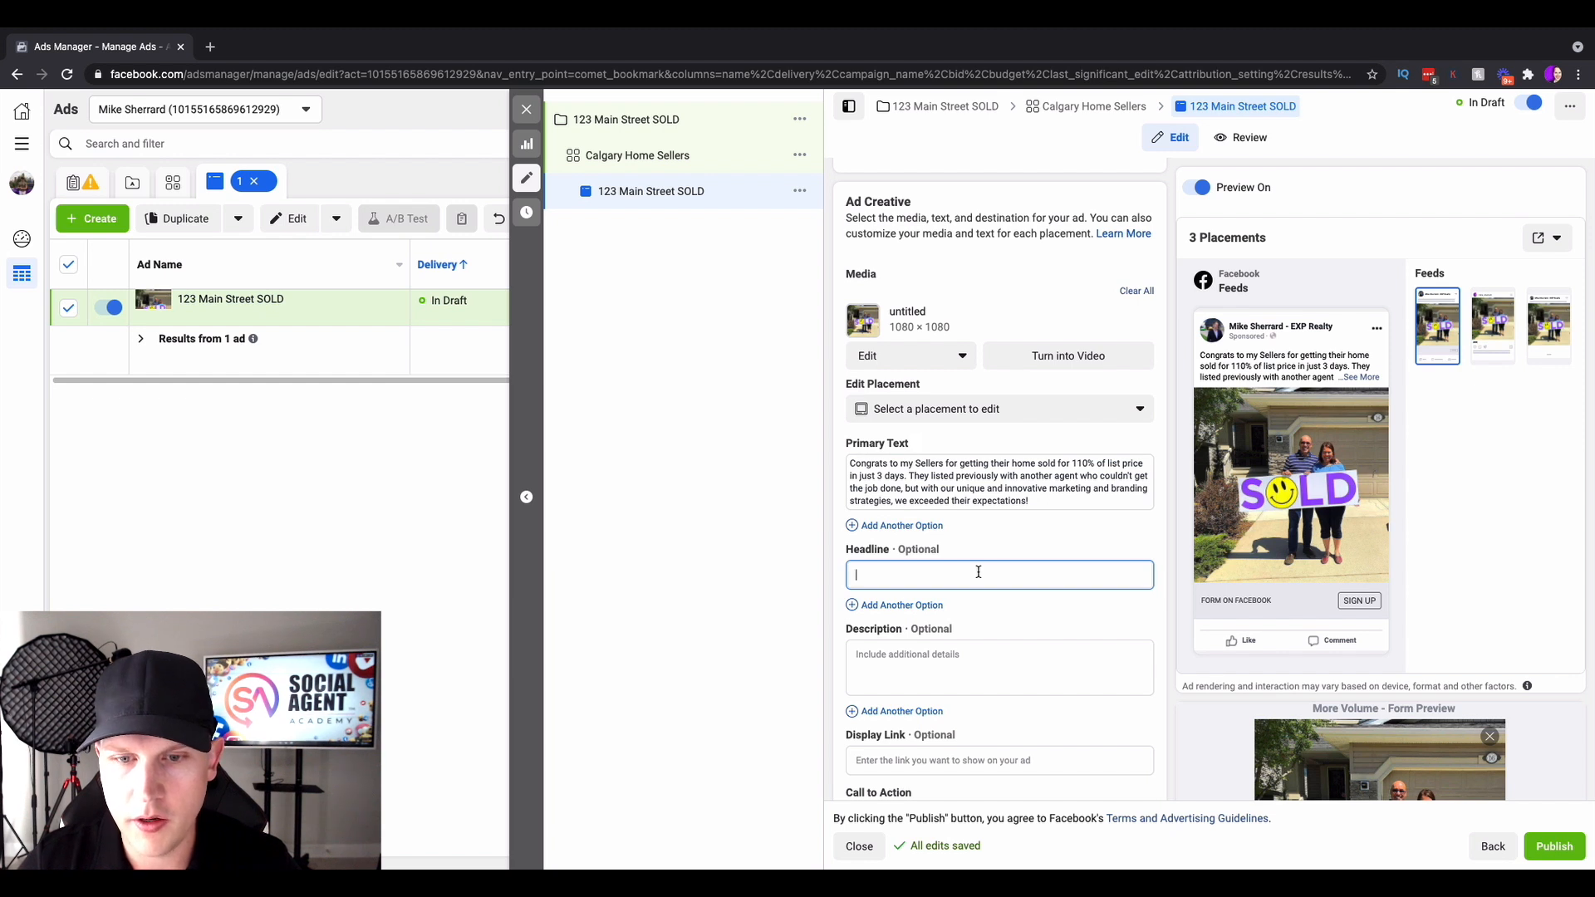
text(Get your hom)
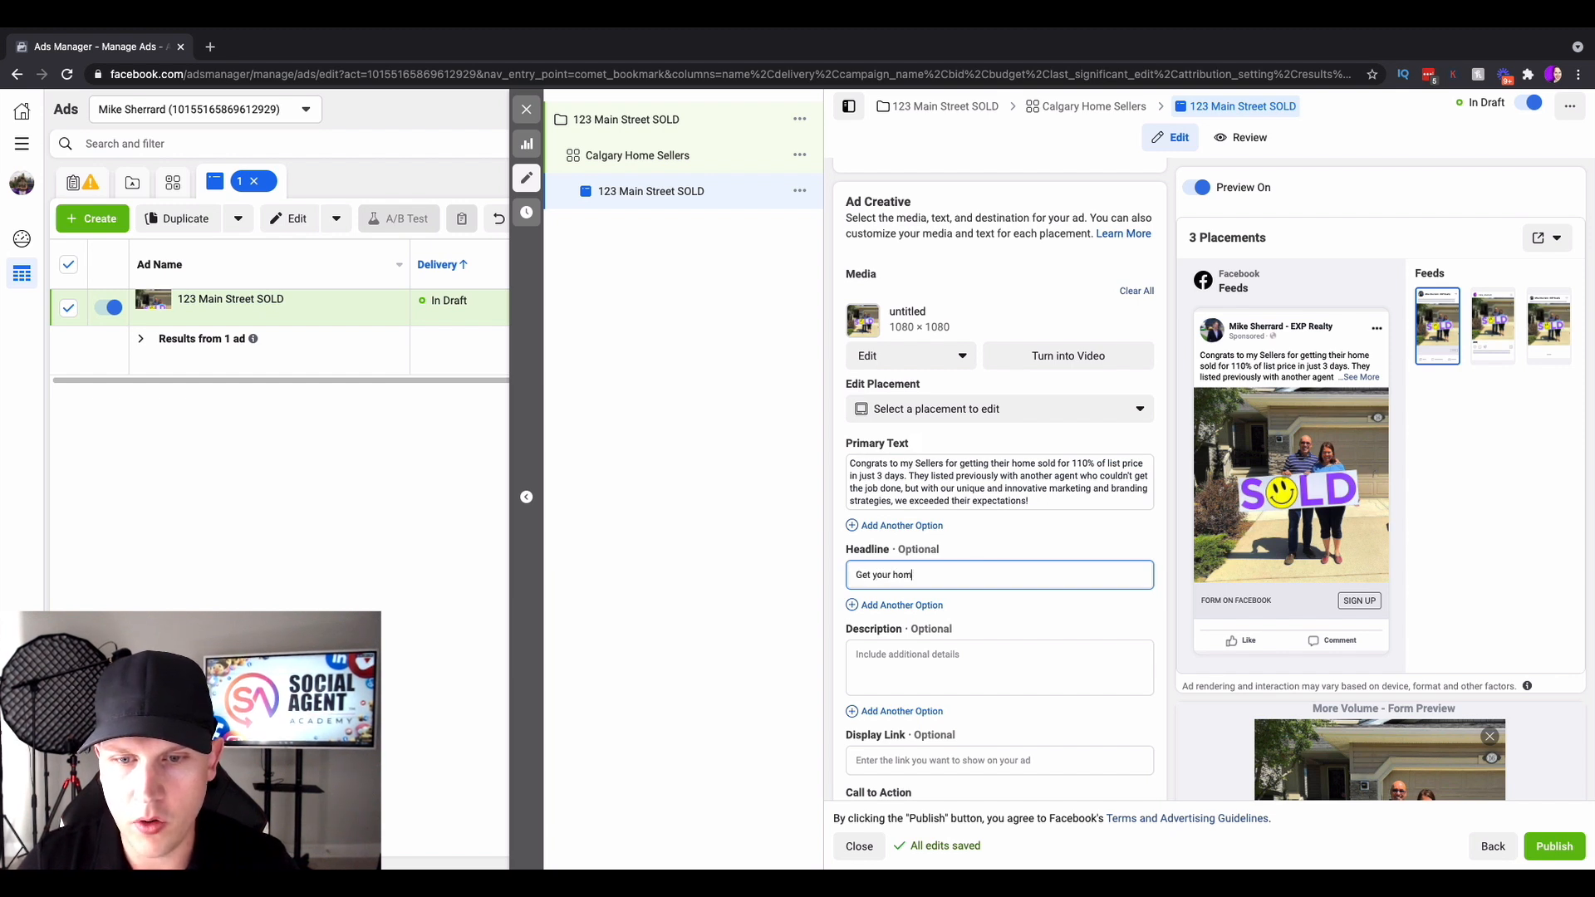
text(e SOLD over list pri)
click(809, 581)
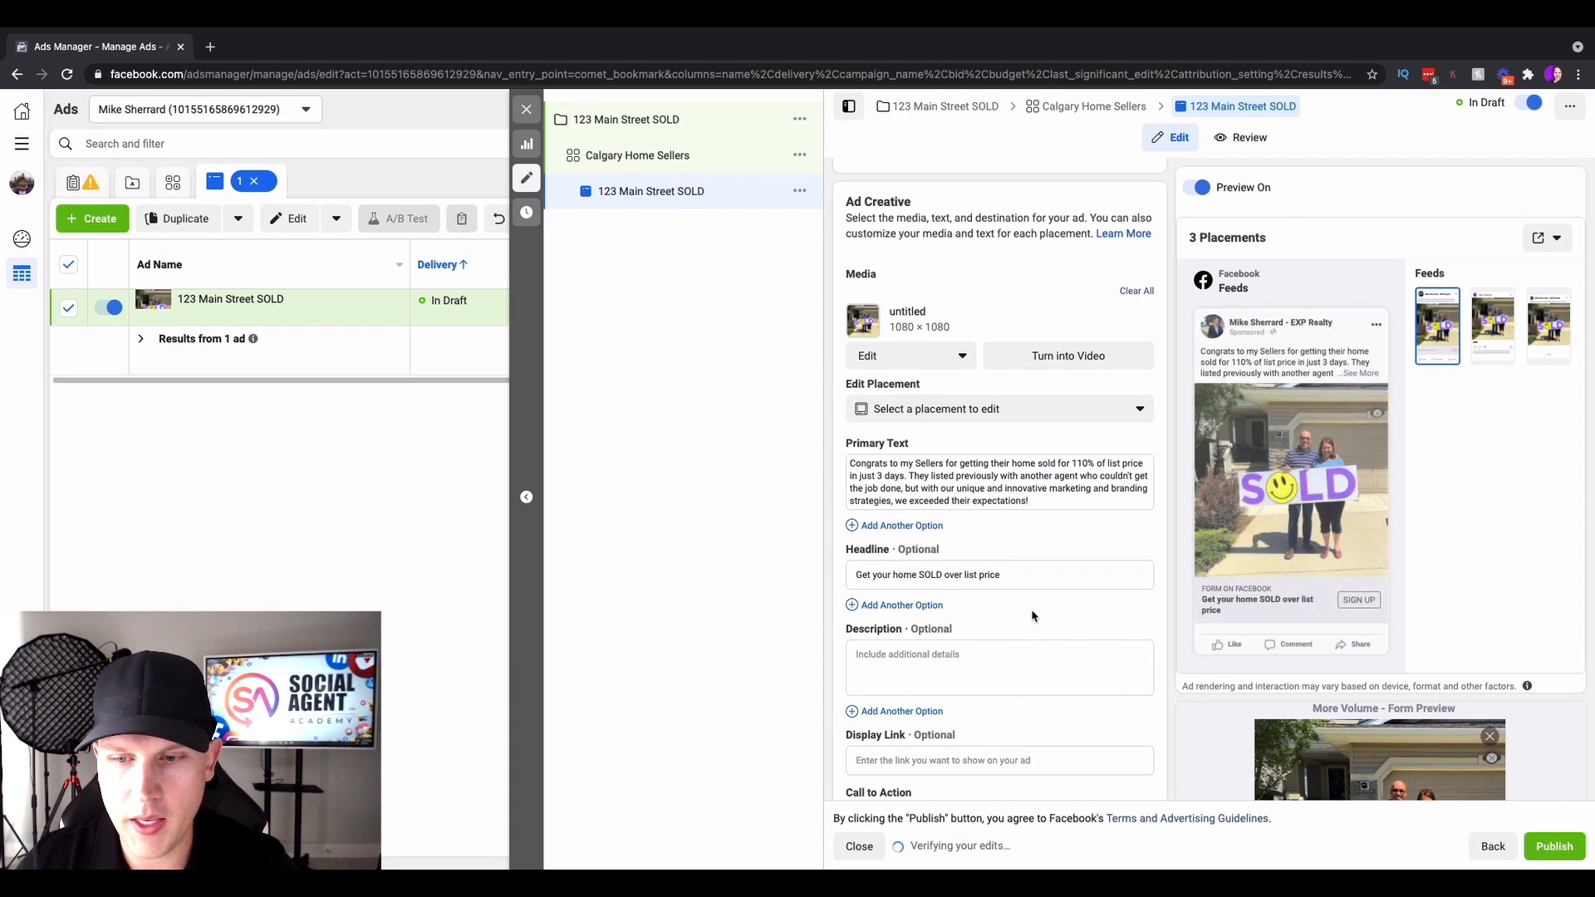
Set the ad's call to action to Learn More
scroll(1030, 615, down, 4)
click(975, 522)
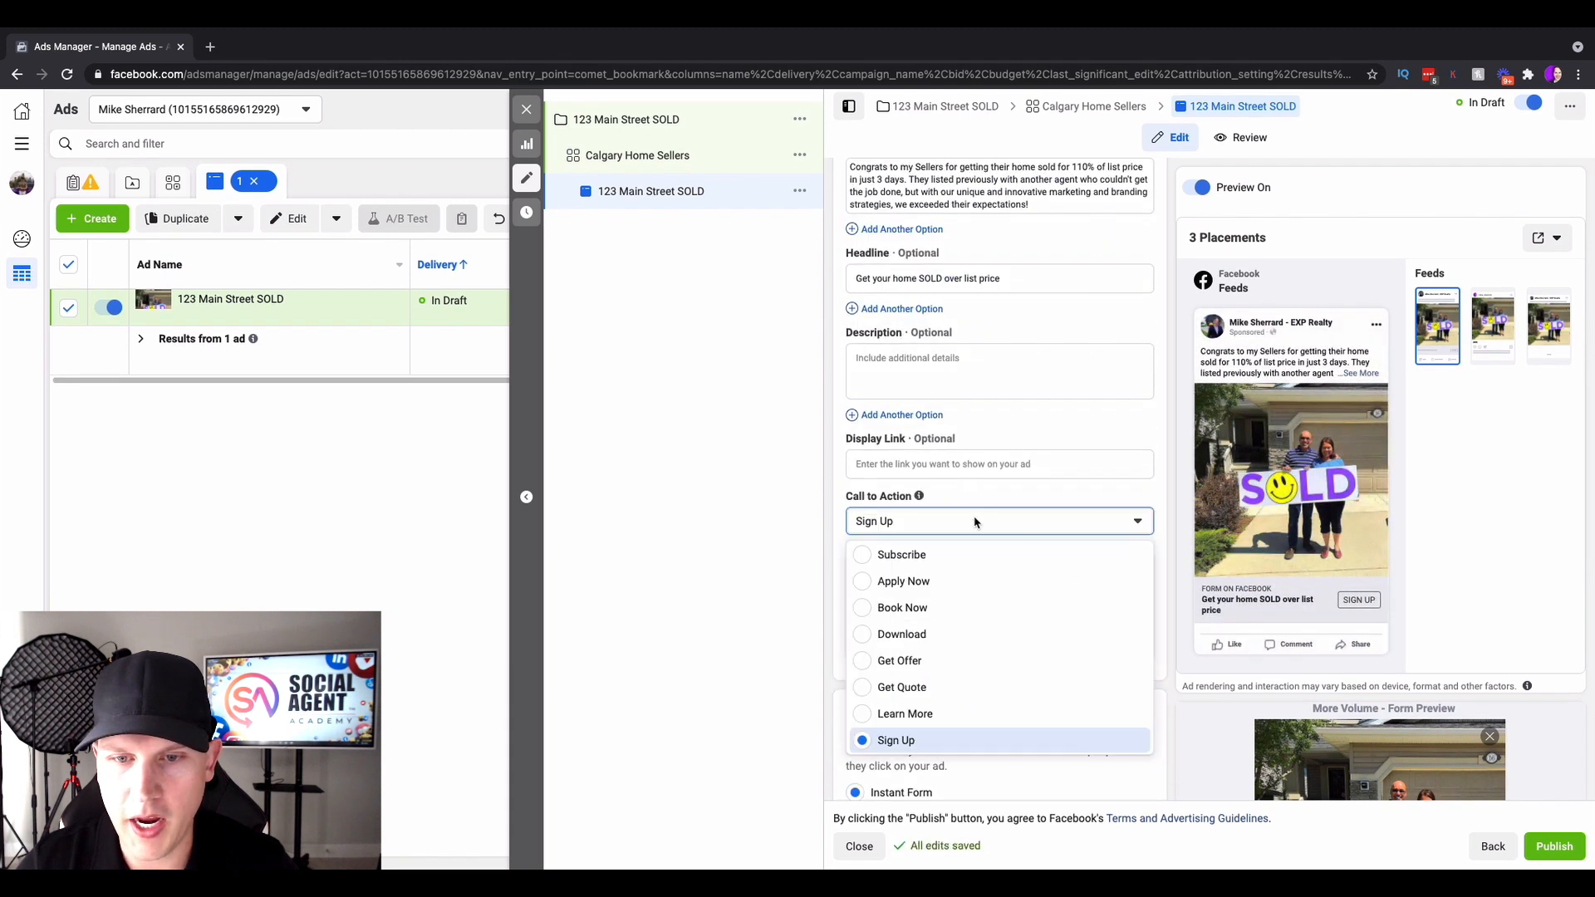
click(914, 714)
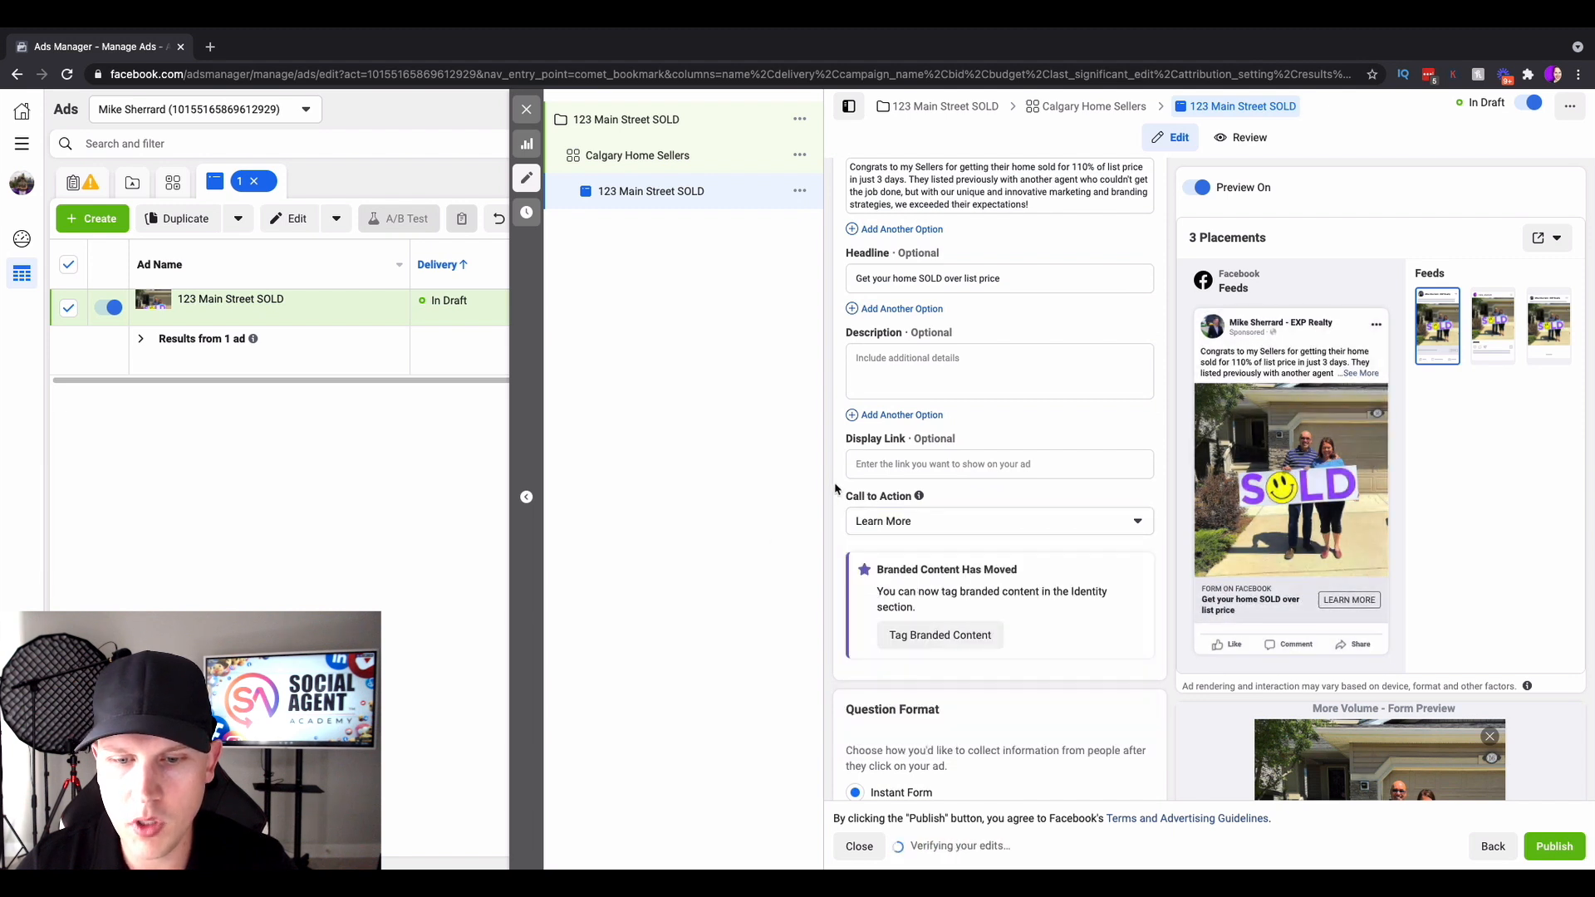
Create a new instant form for the ad and accept the notice about credit, employment or housing ads
scroll(835, 488, down, 5)
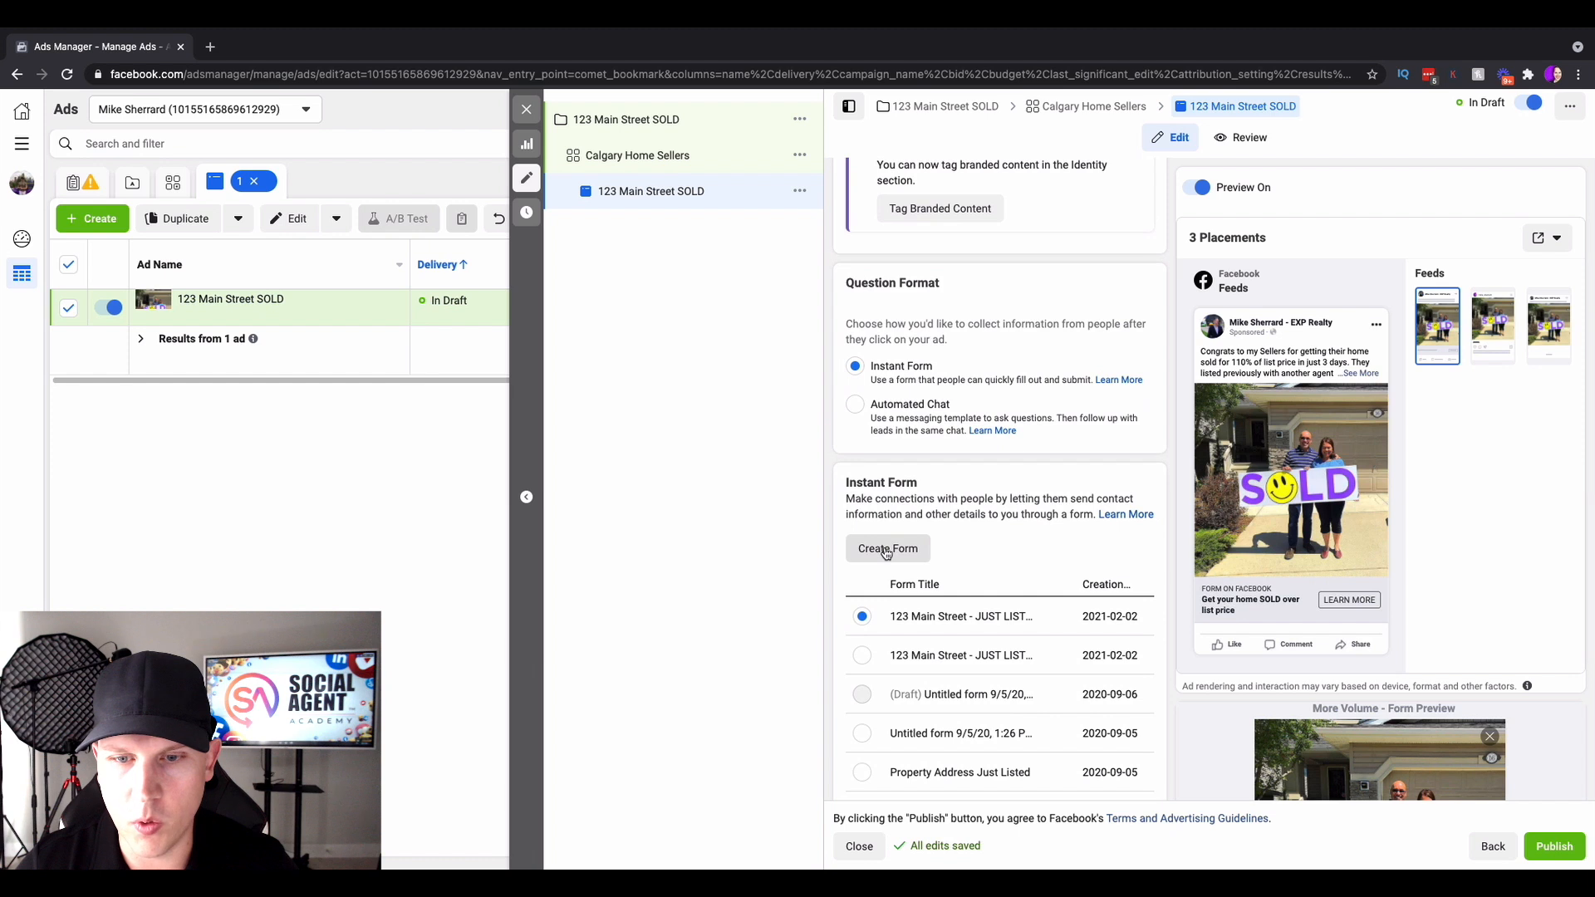
click(898, 550)
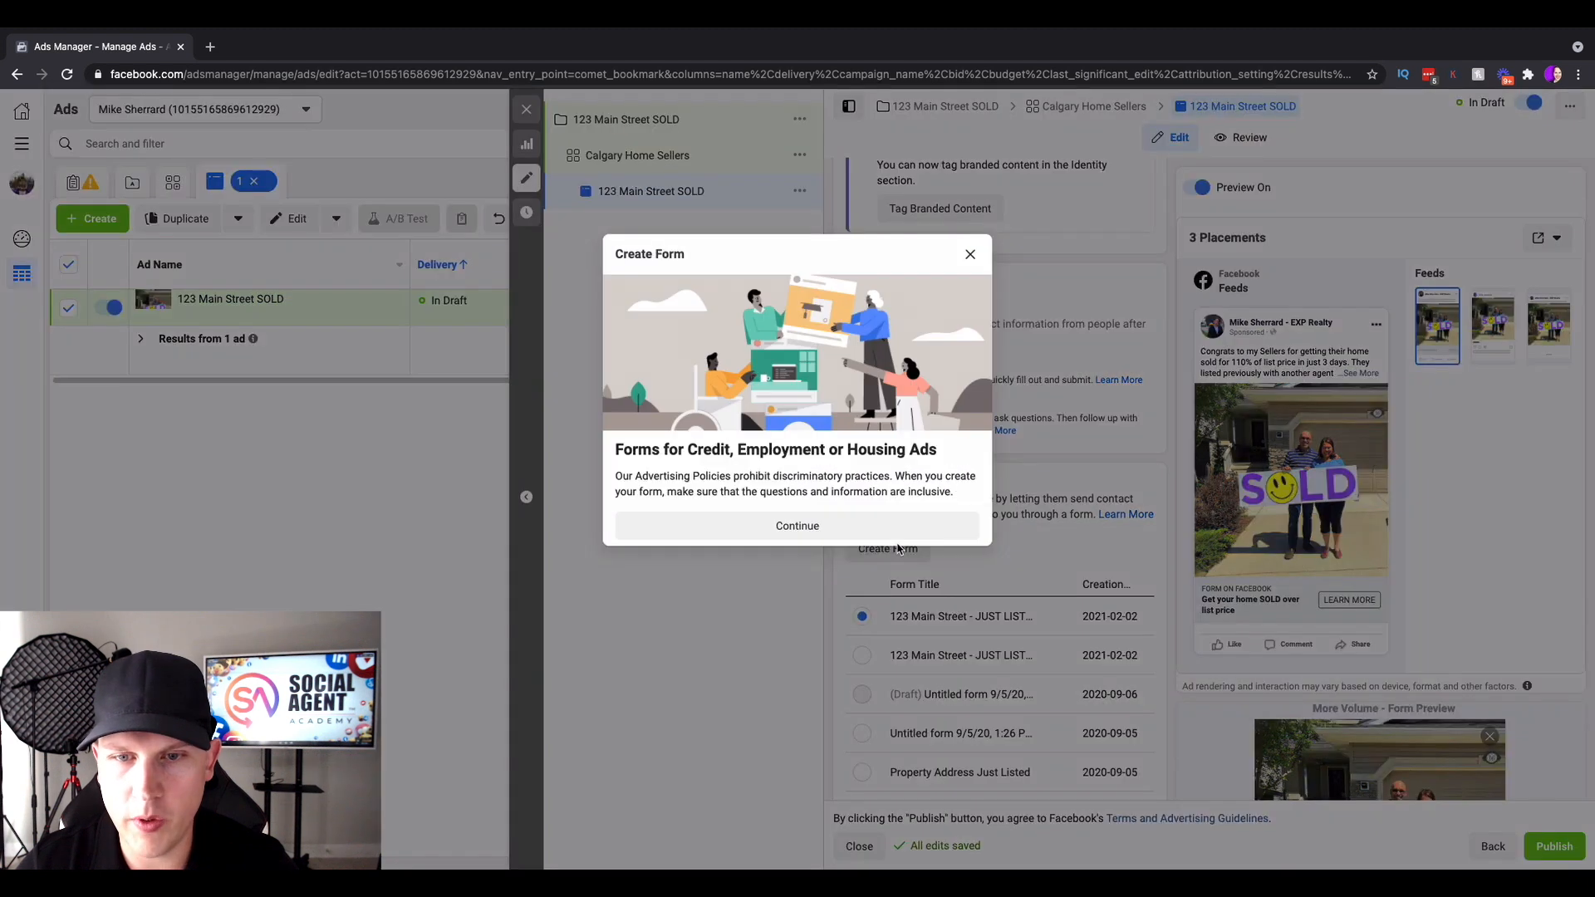
click(816, 528)
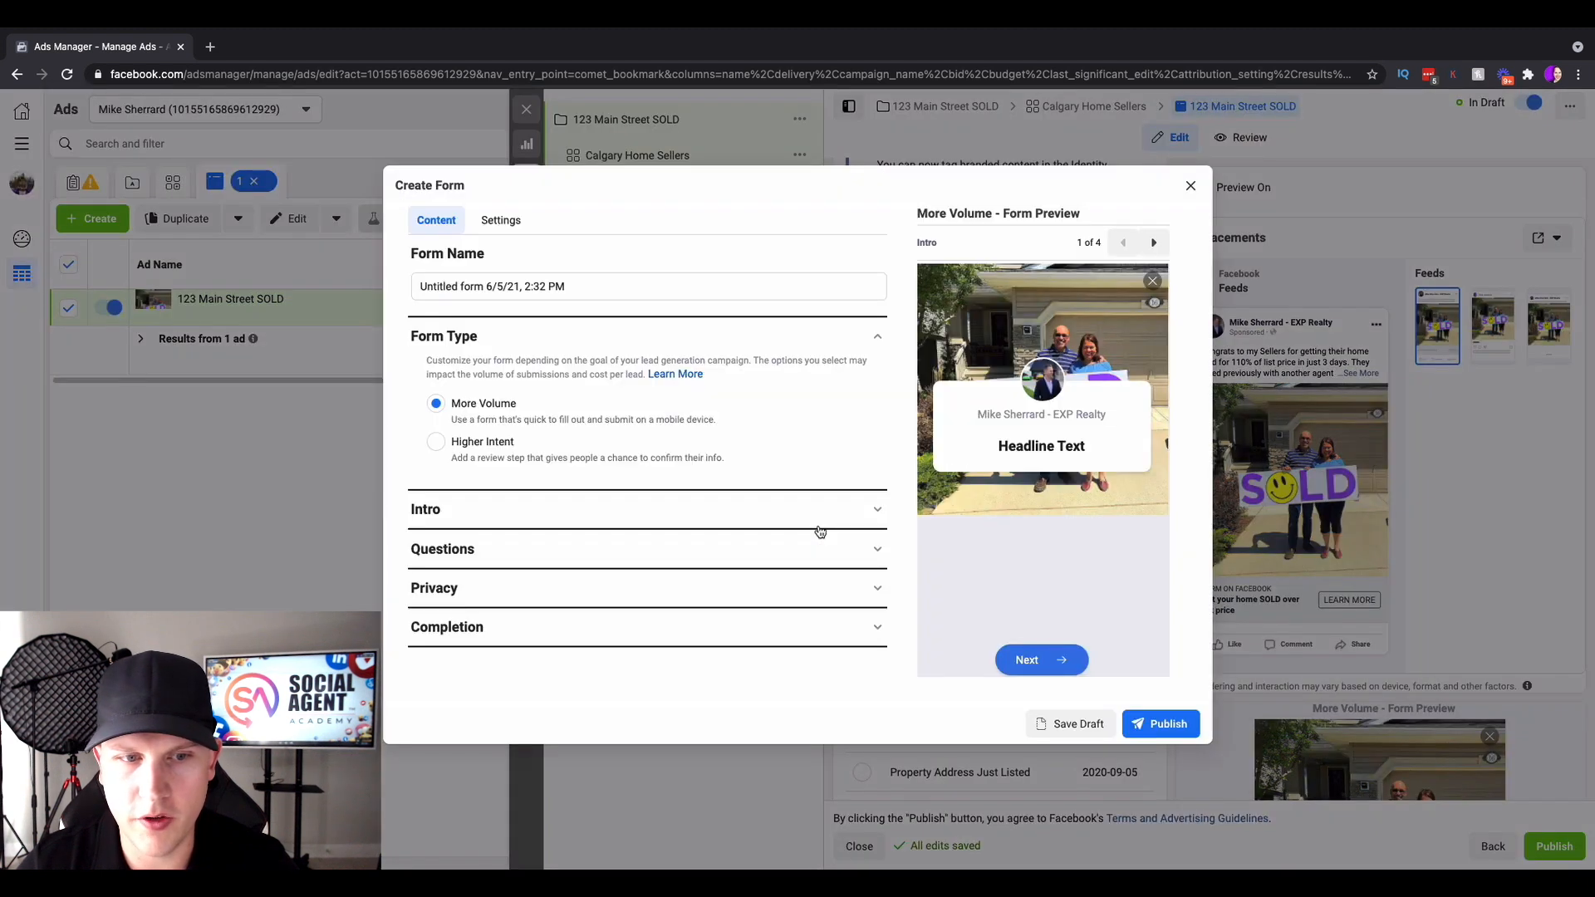
drag(584, 284, 408, 289)
text(123 Main Strete)
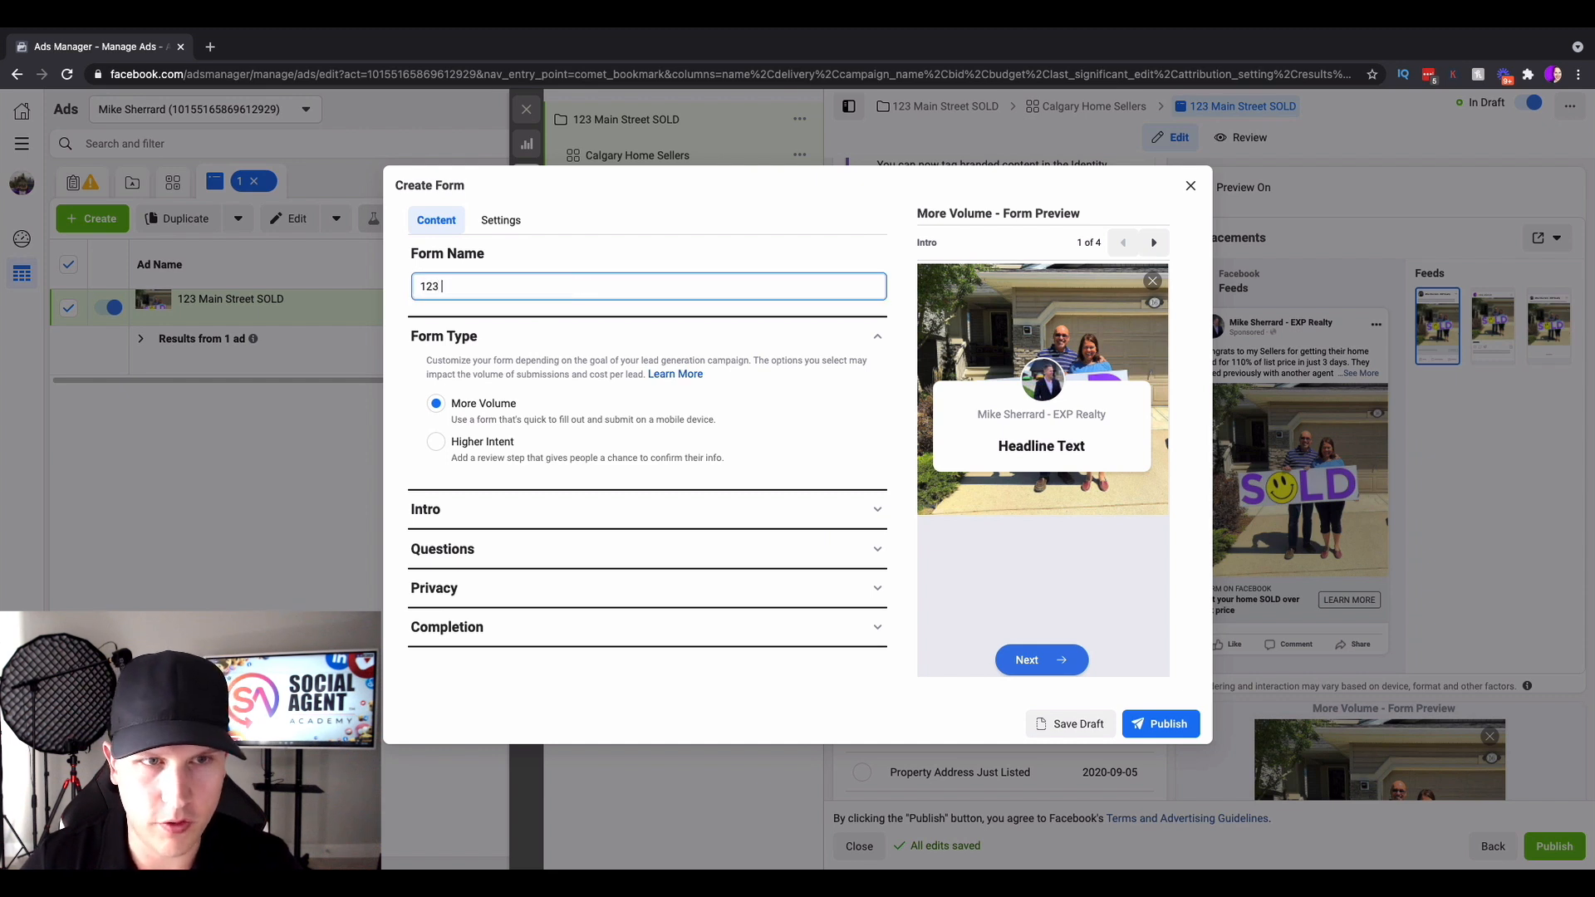
key(BackSpace)
key(BackSpace)
text(et SOLD)
Name the instant form "Sellers Lead Generation"
drag(541, 285, 332, 290)
text(Se)
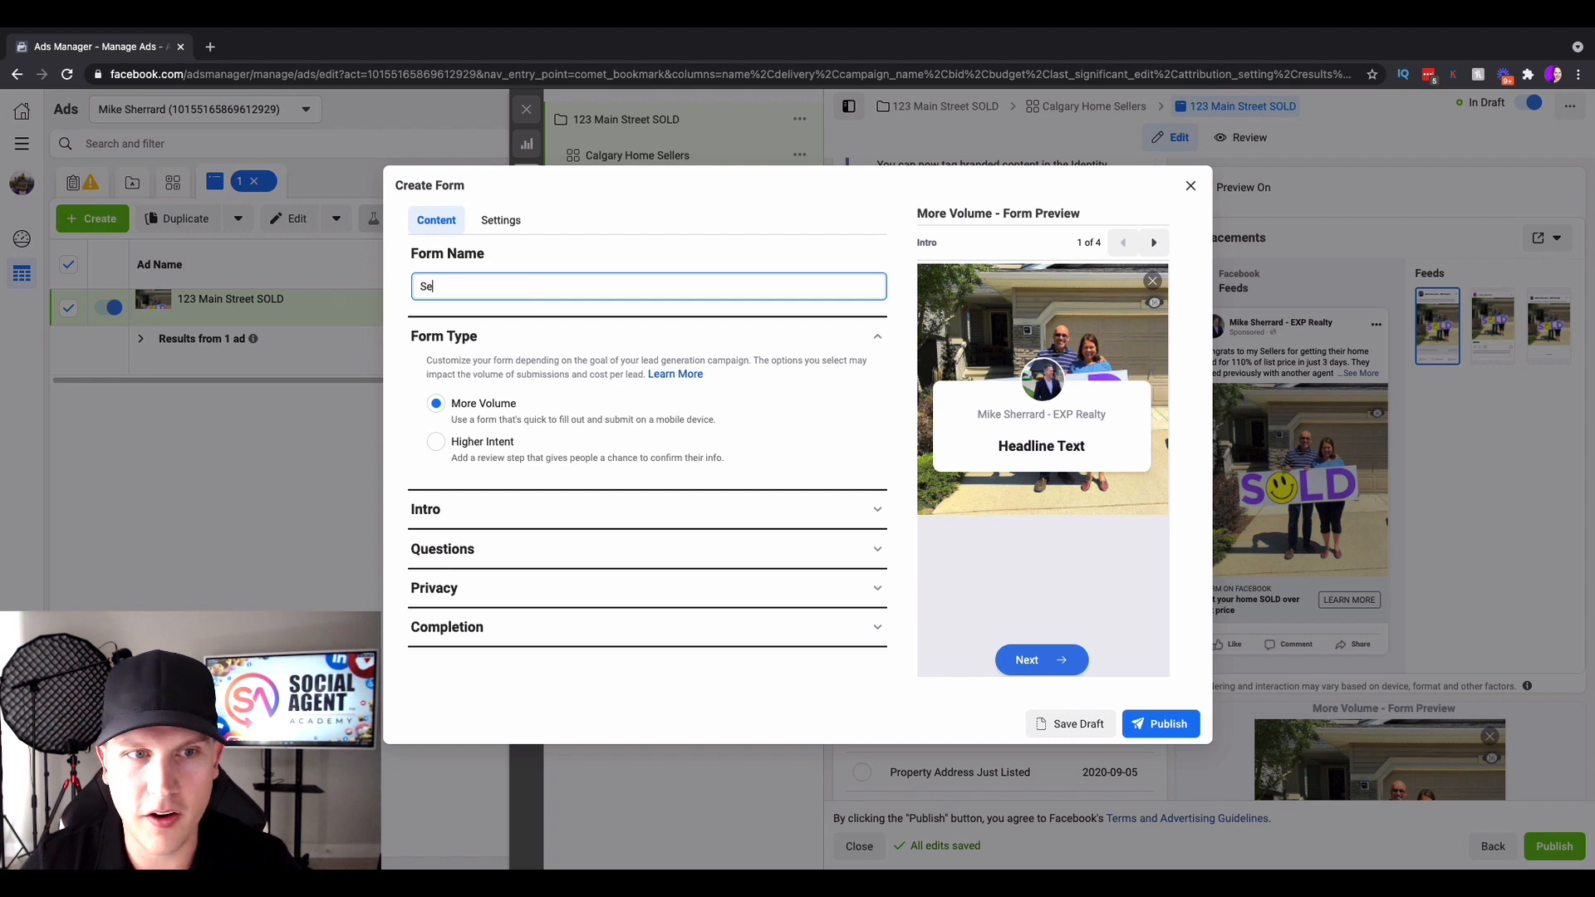
text(llers Lead Generation)
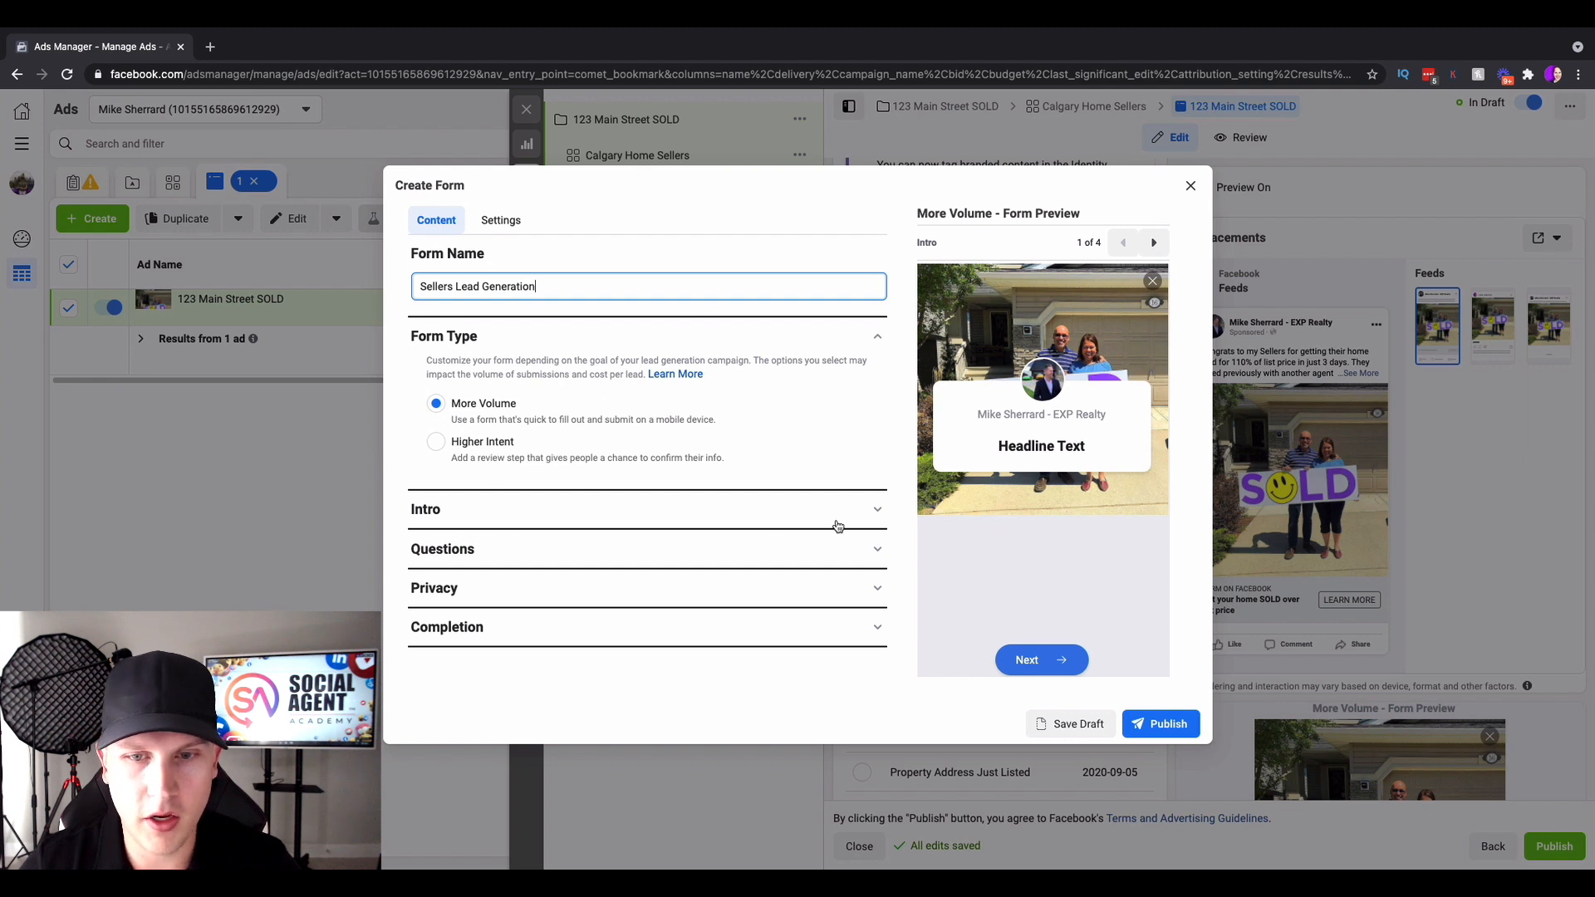
Set the headline of the form's intro greeting to "Where would you like us to send our FREE Sellers Guide?"
click(880, 512)
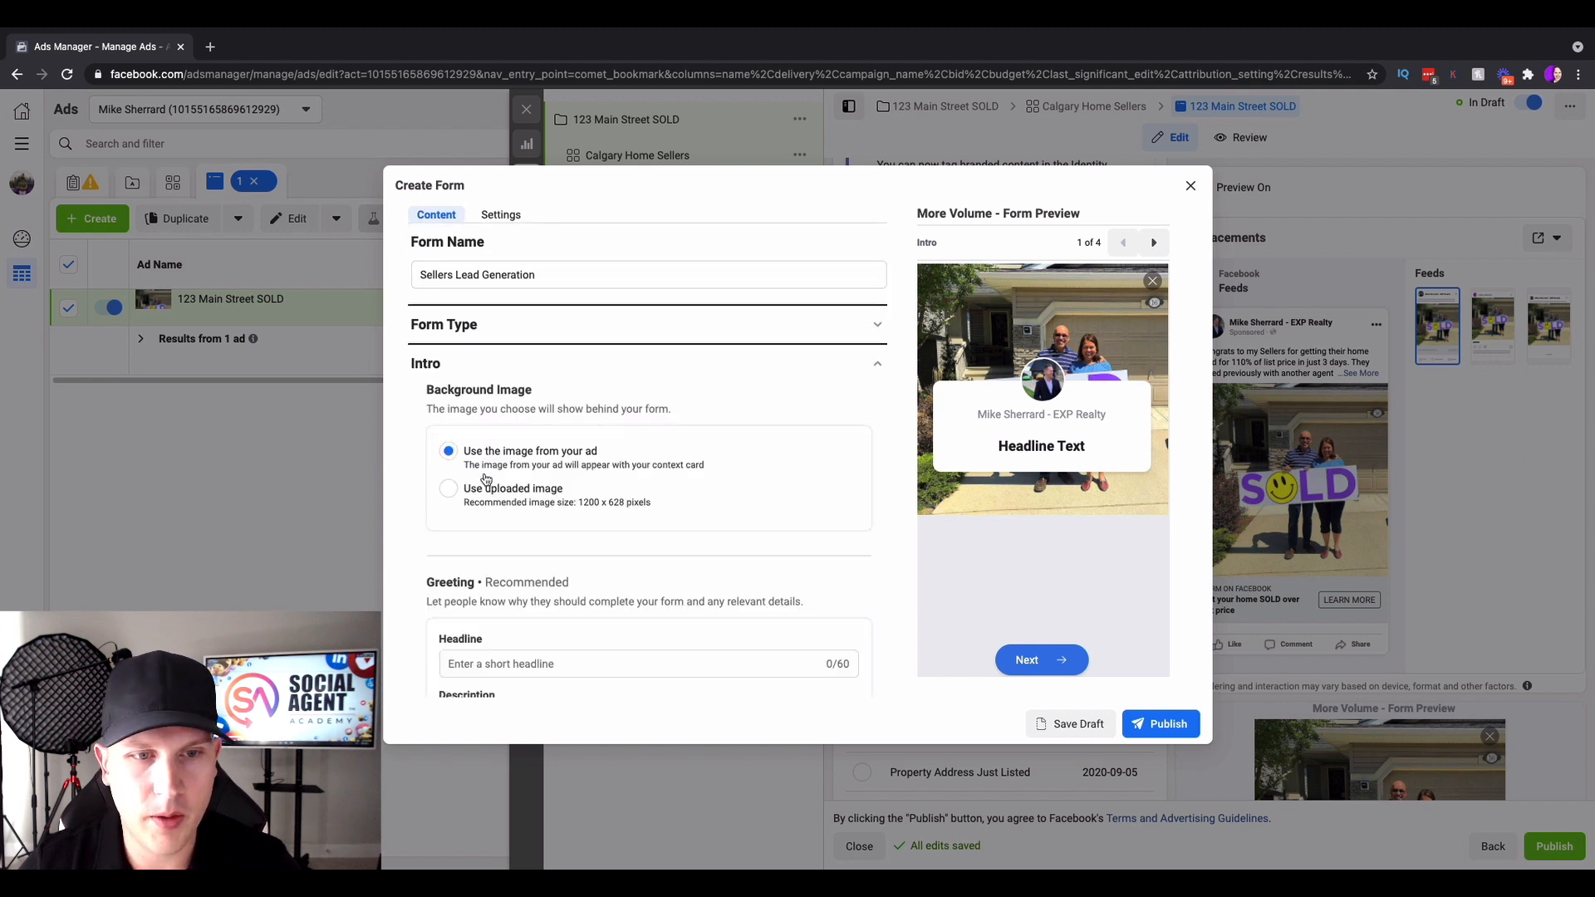
scroll(540, 440, down, 5)
click(589, 398)
scroll(771, 449, down, 1)
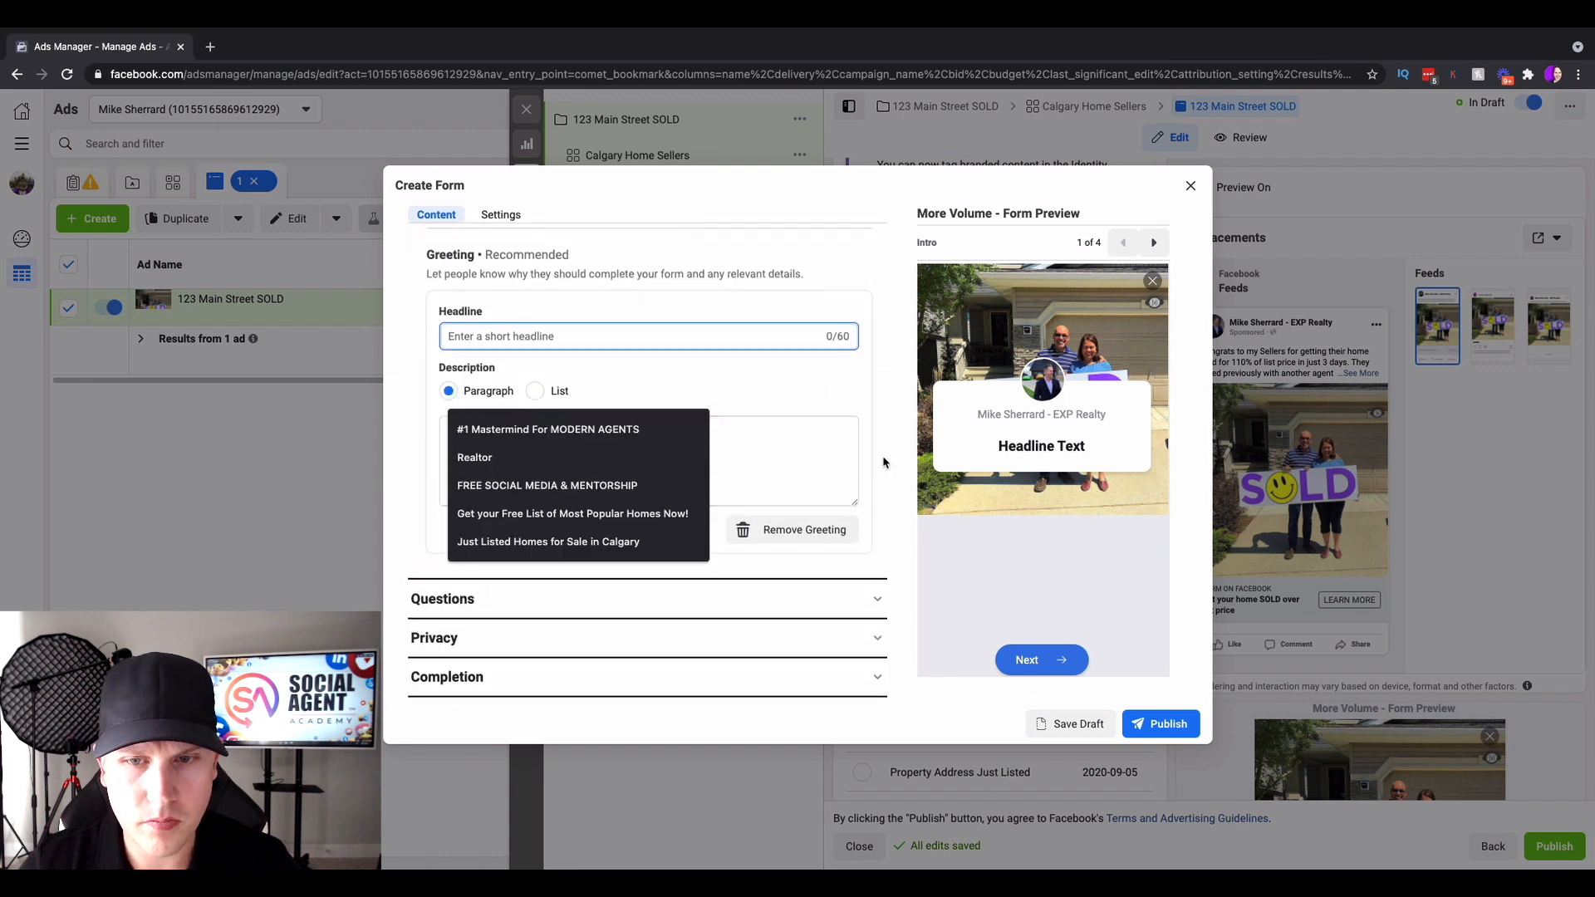
click(884, 463)
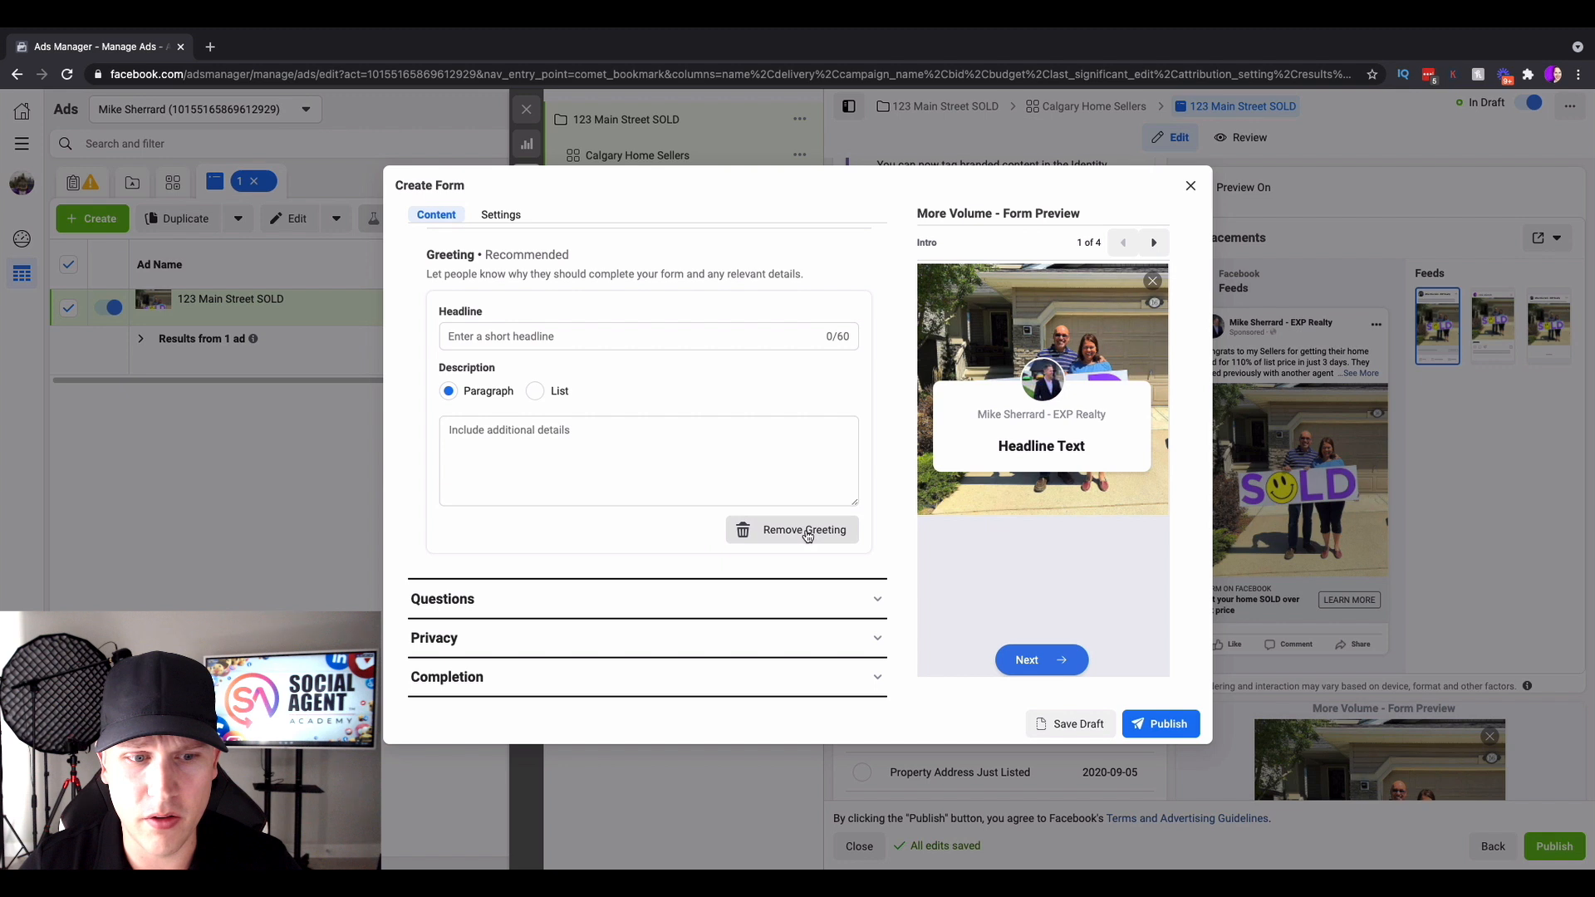
click(573, 336)
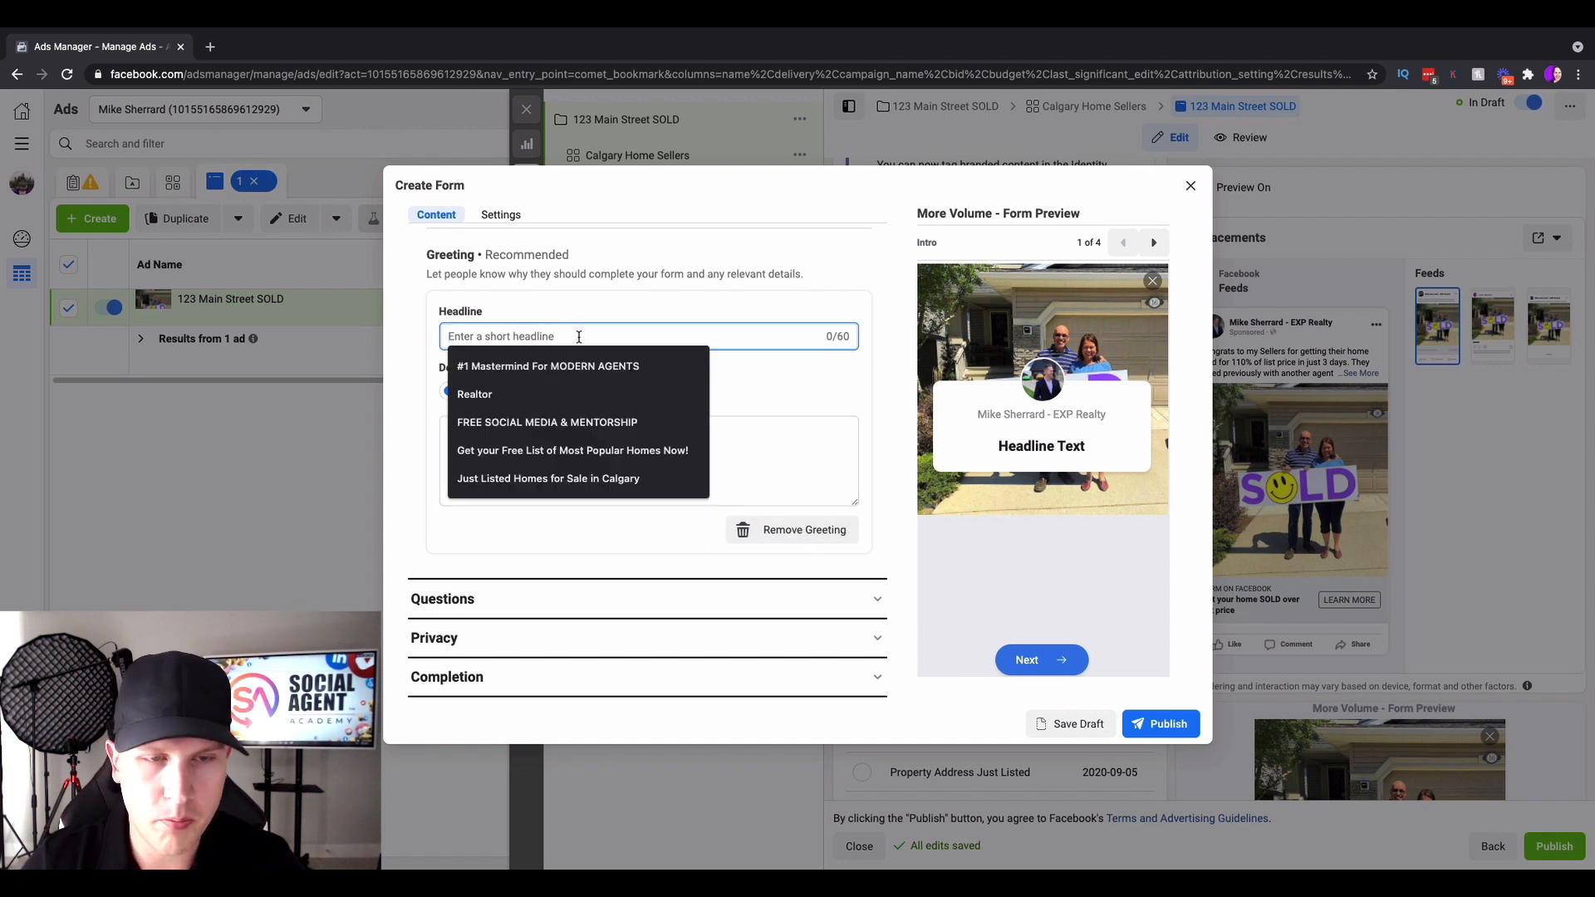
text(W)
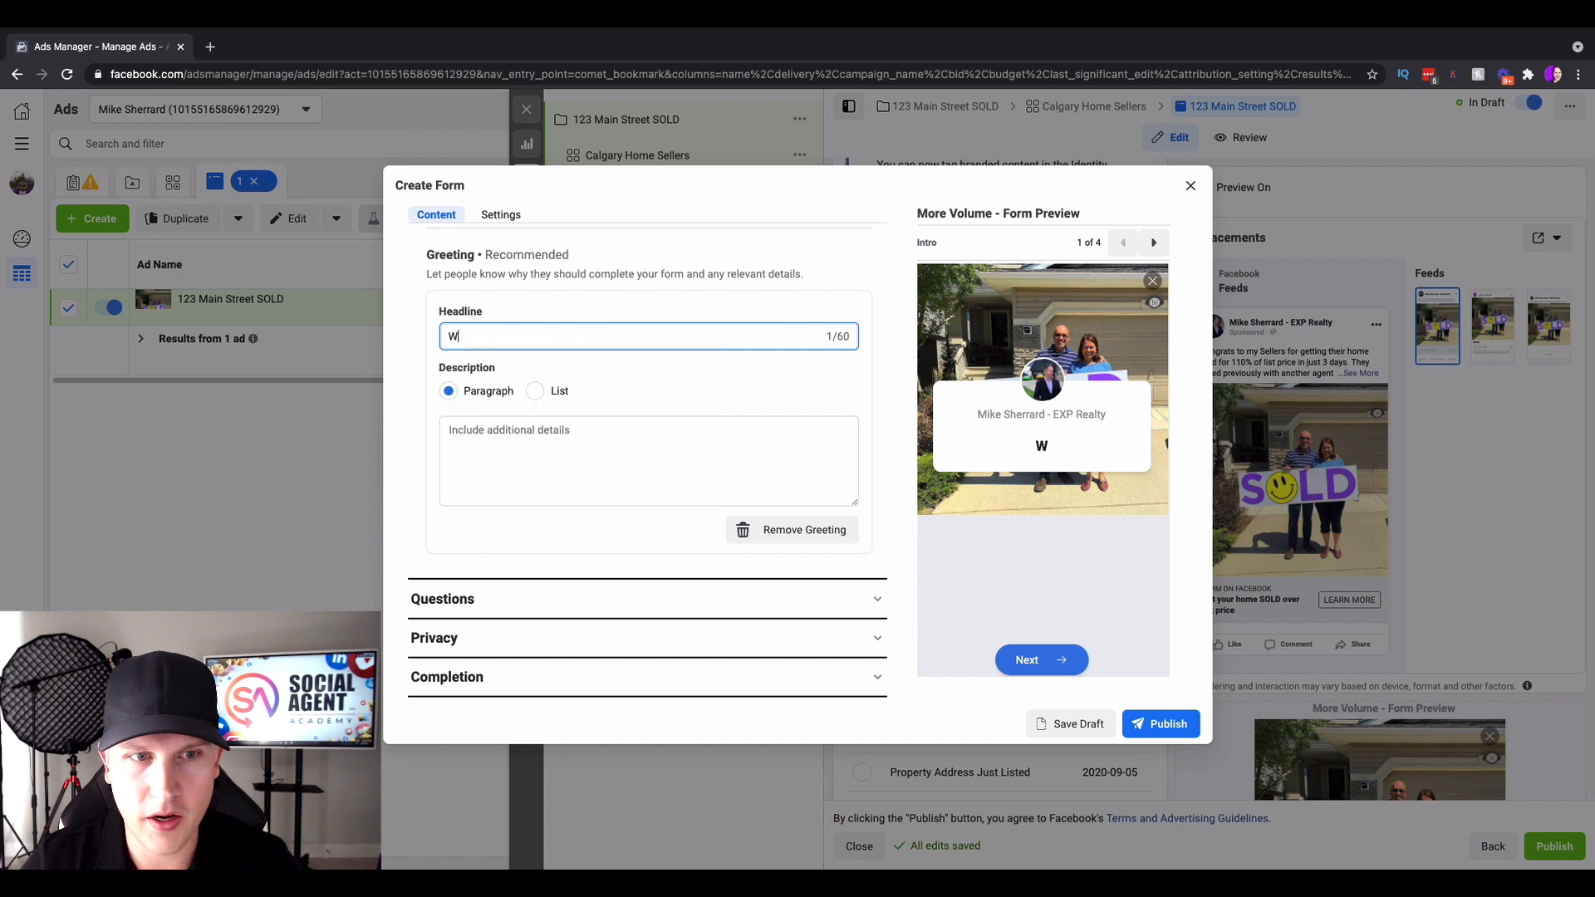
text(here would you l)
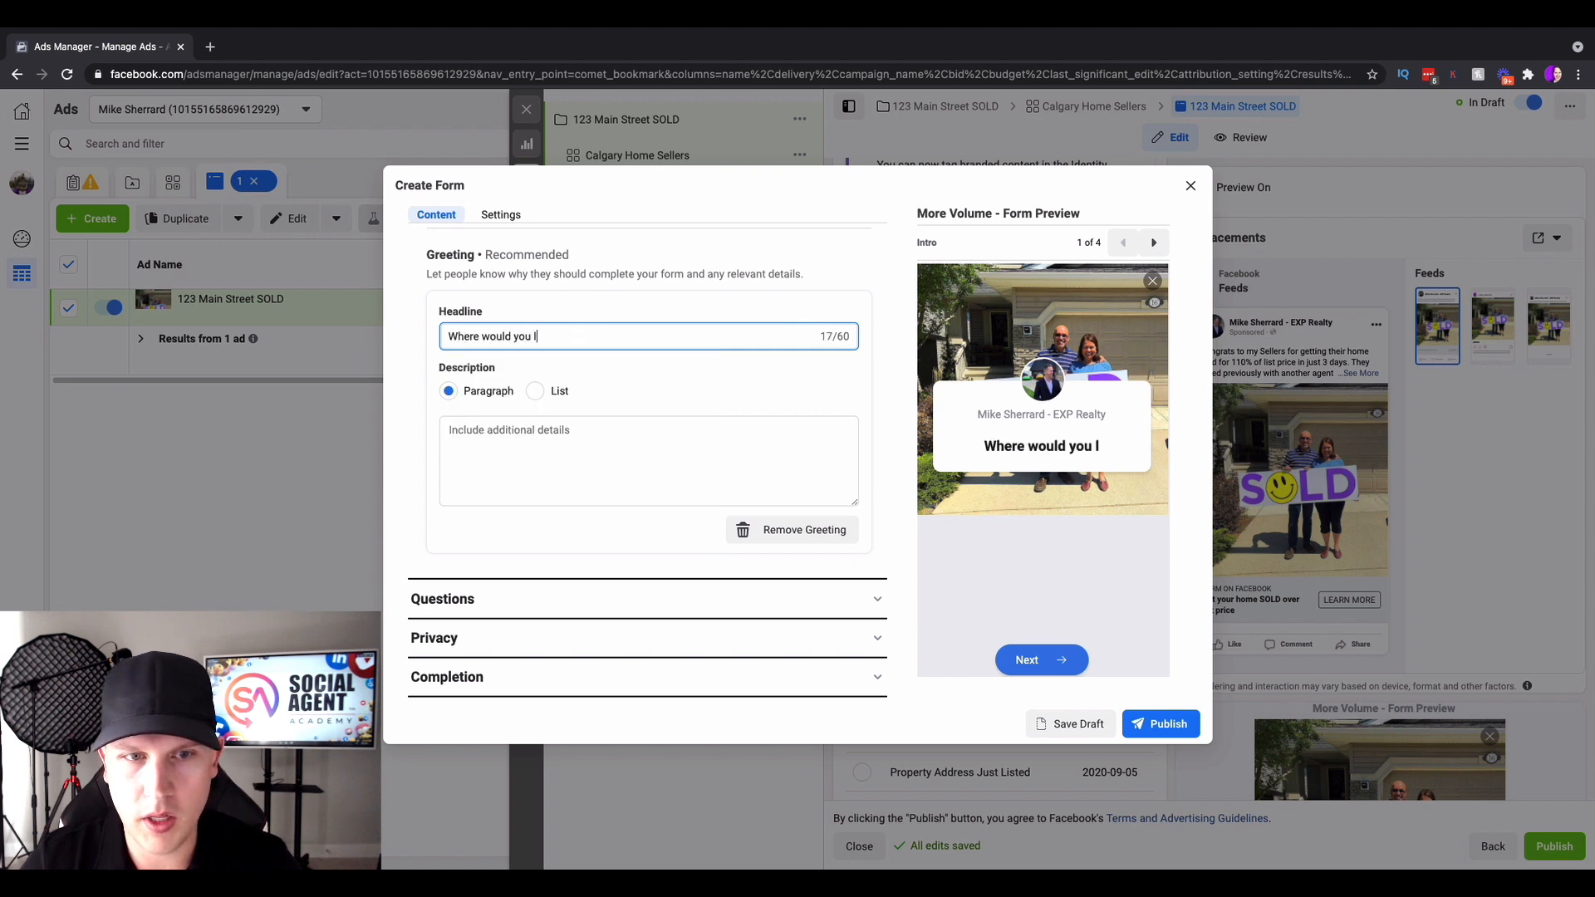
text(ike us to send our)
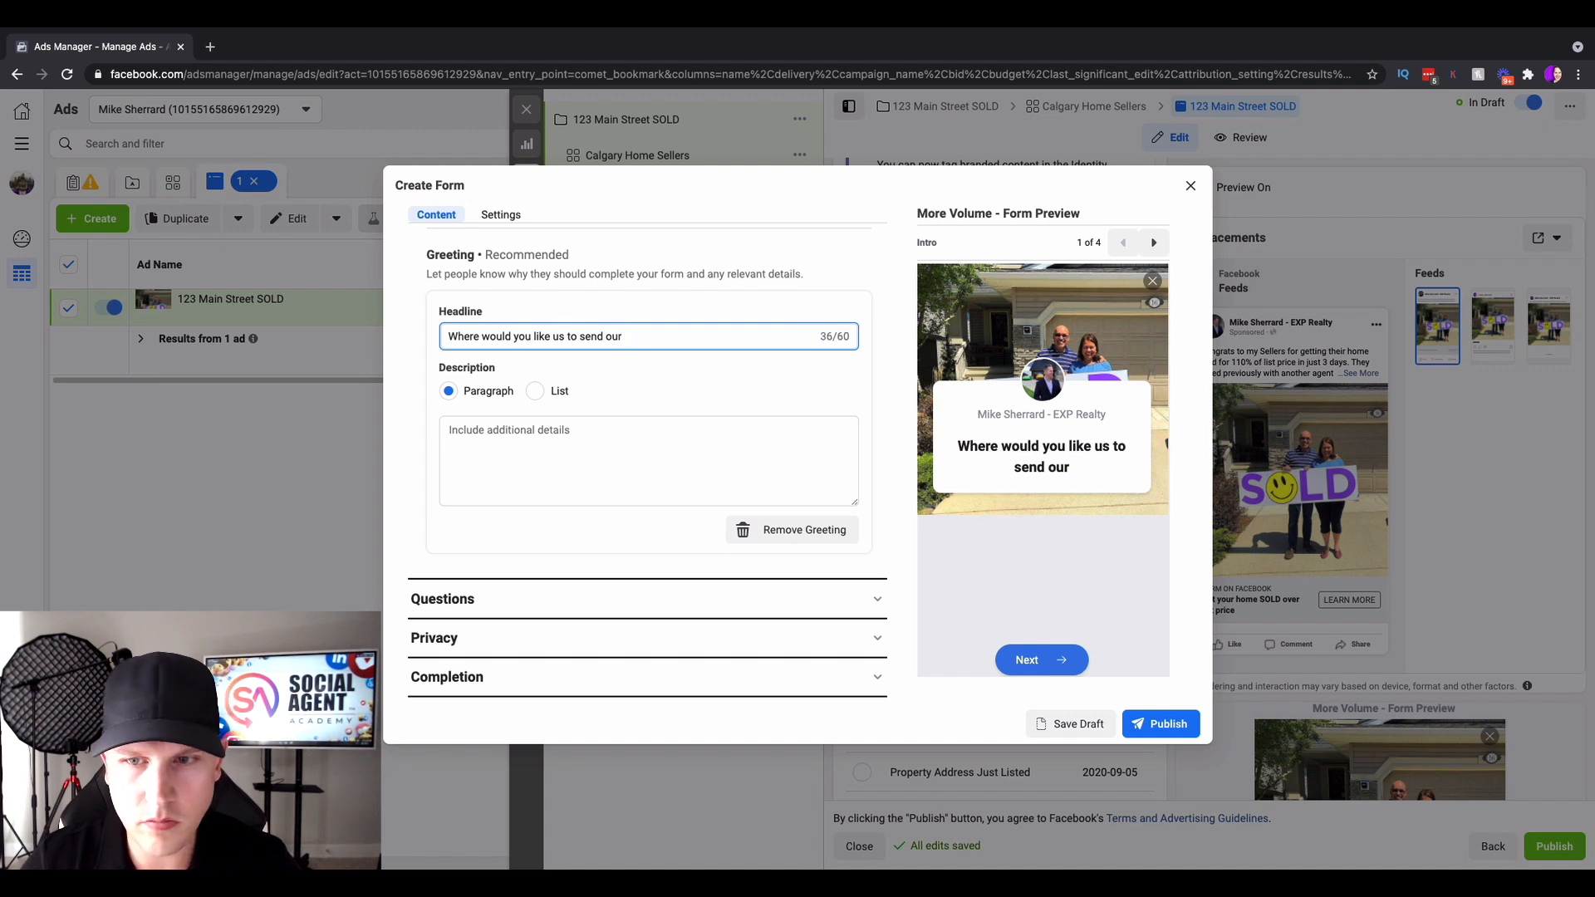
text( FREE S)
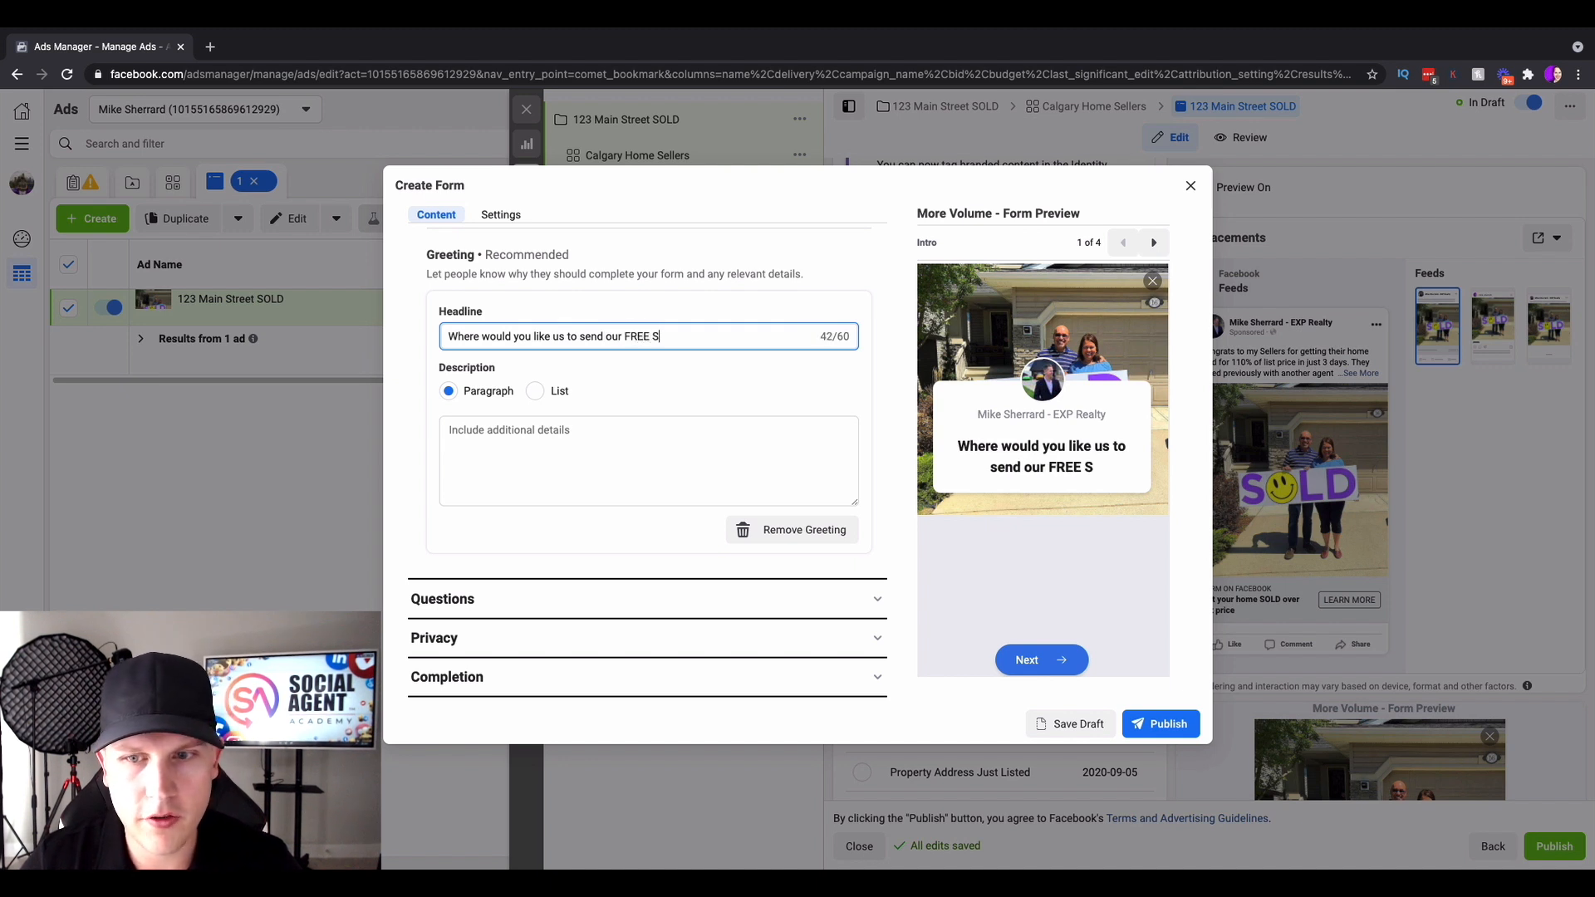
text(ellers Guide?)
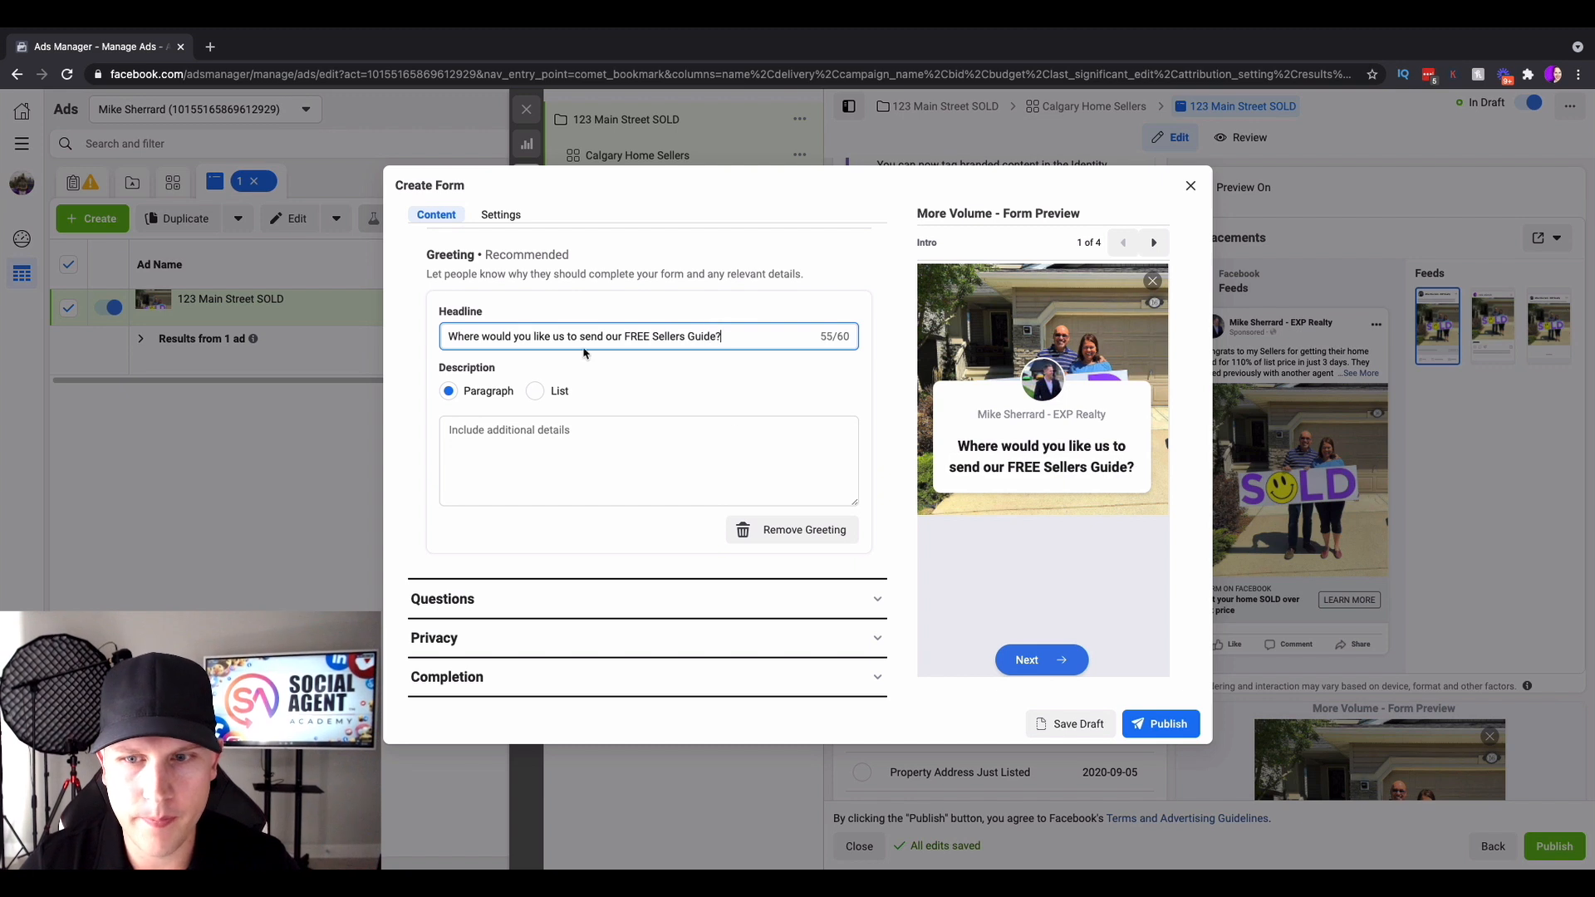
click(902, 486)
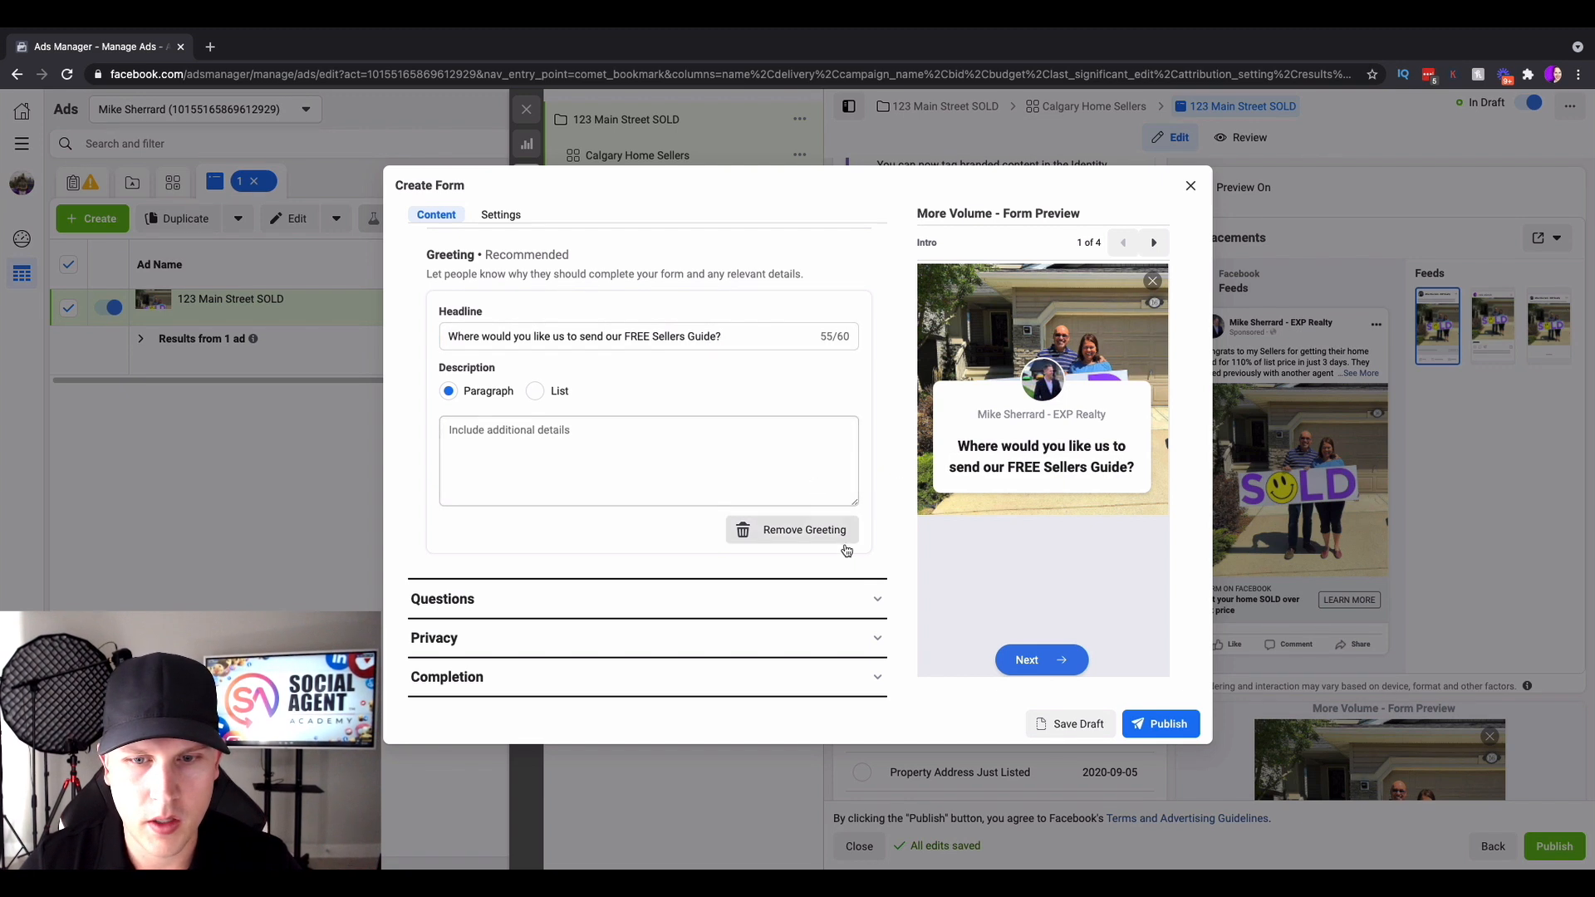
Add Phone number from the contact fields to the form's prefill questions
click(876, 599)
scroll(875, 599, down, 3)
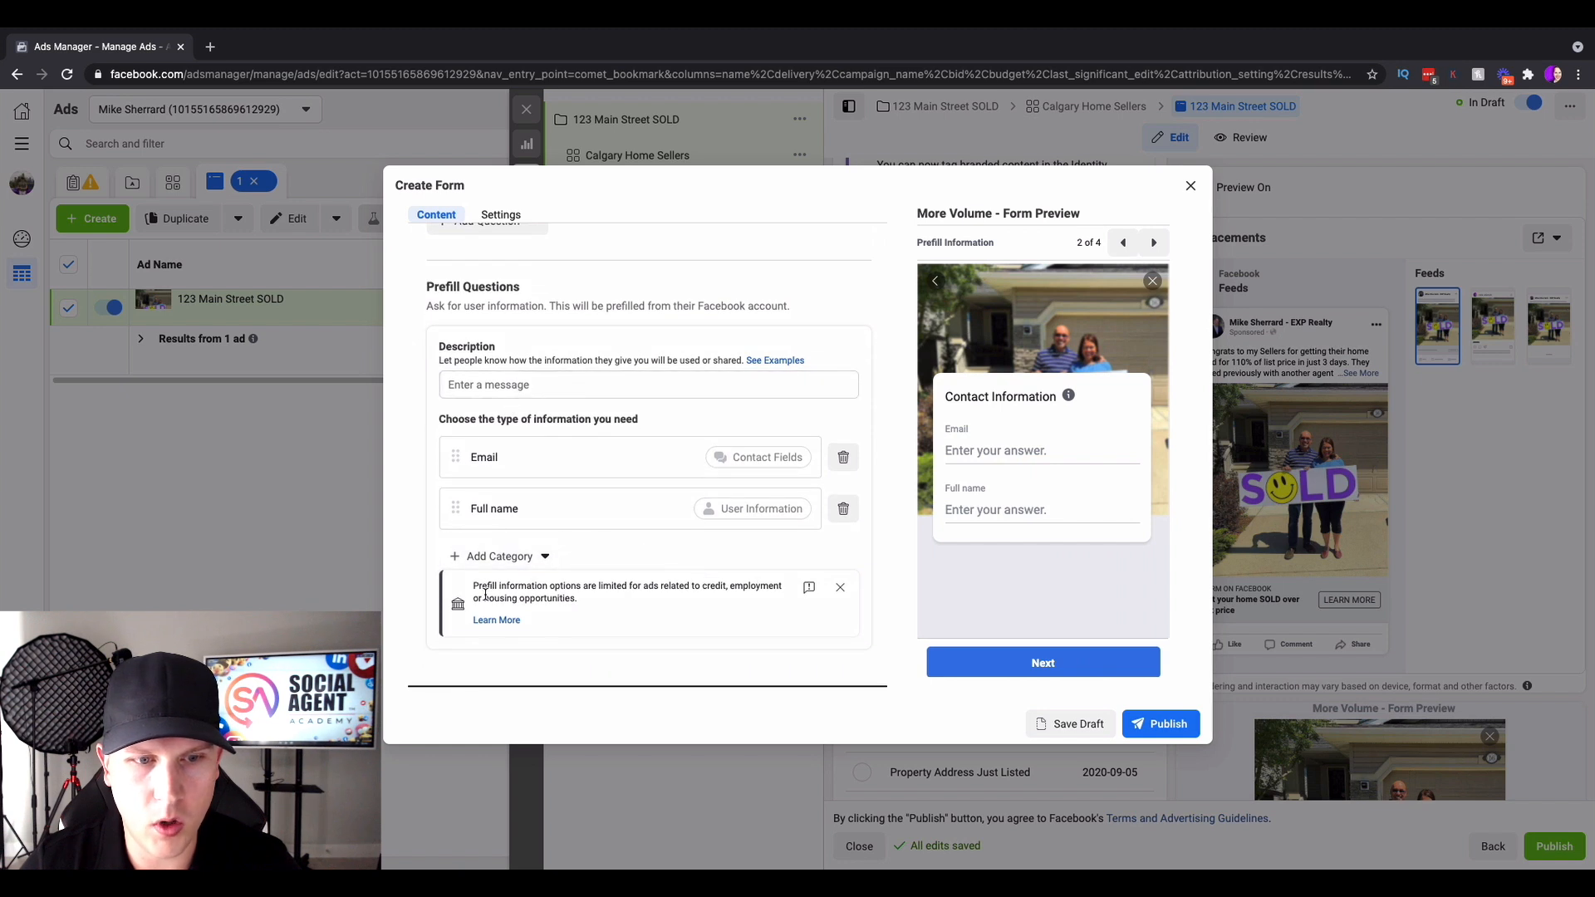
click(500, 558)
mouse_move(565, 591)
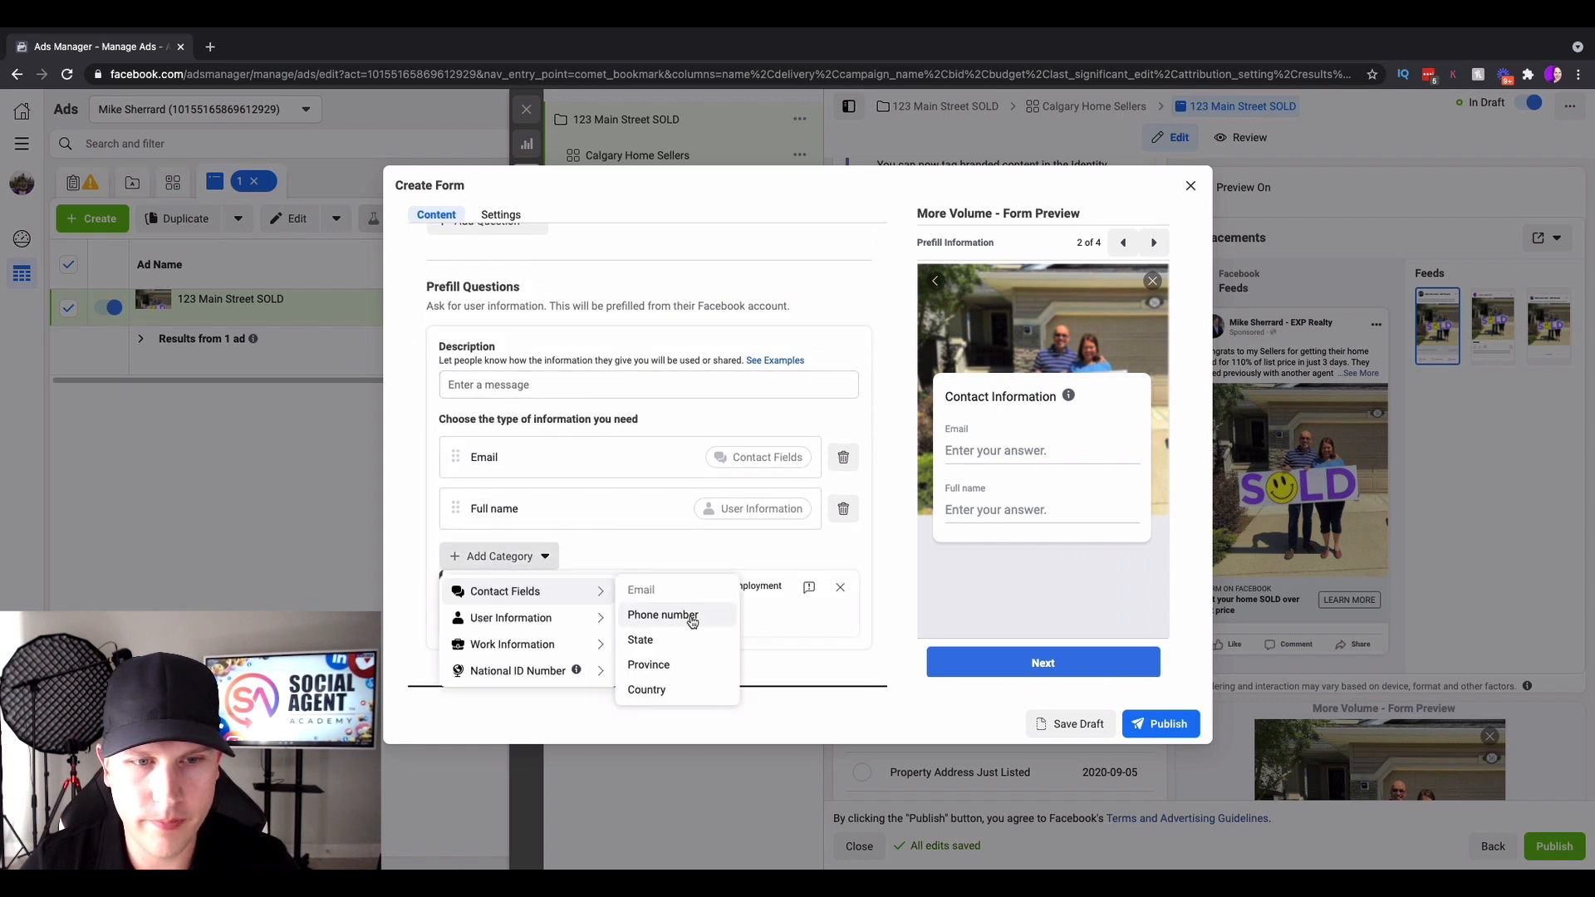
click(657, 613)
scroll(763, 516, down, 1)
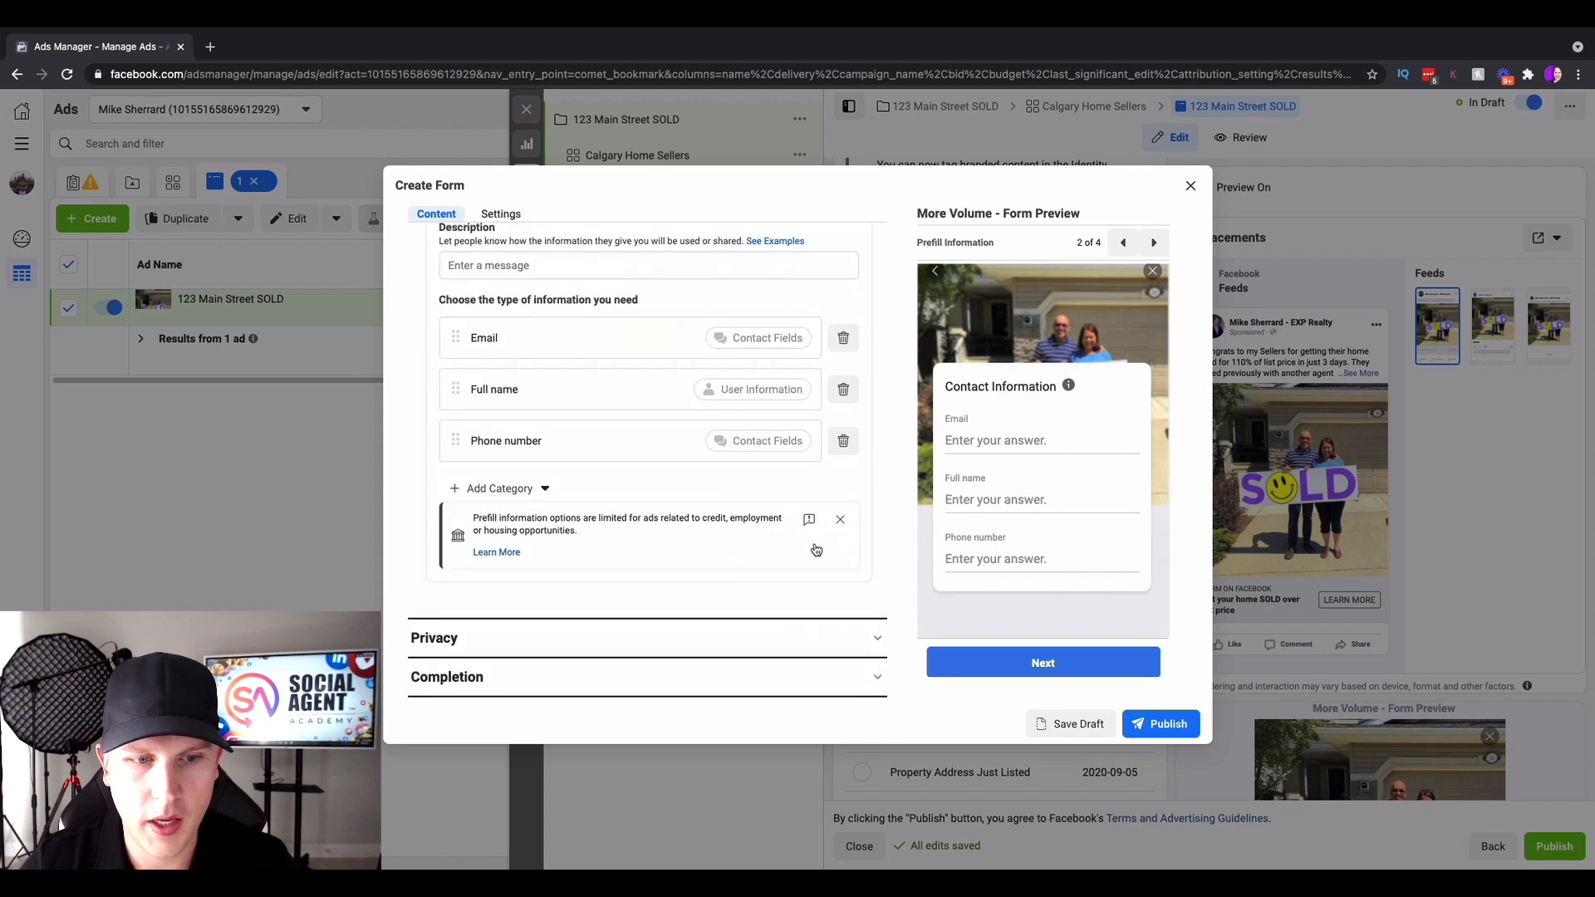
Set the headline of the form's completion message to "Thank you! Click below for your free sellers guide!"
click(869, 641)
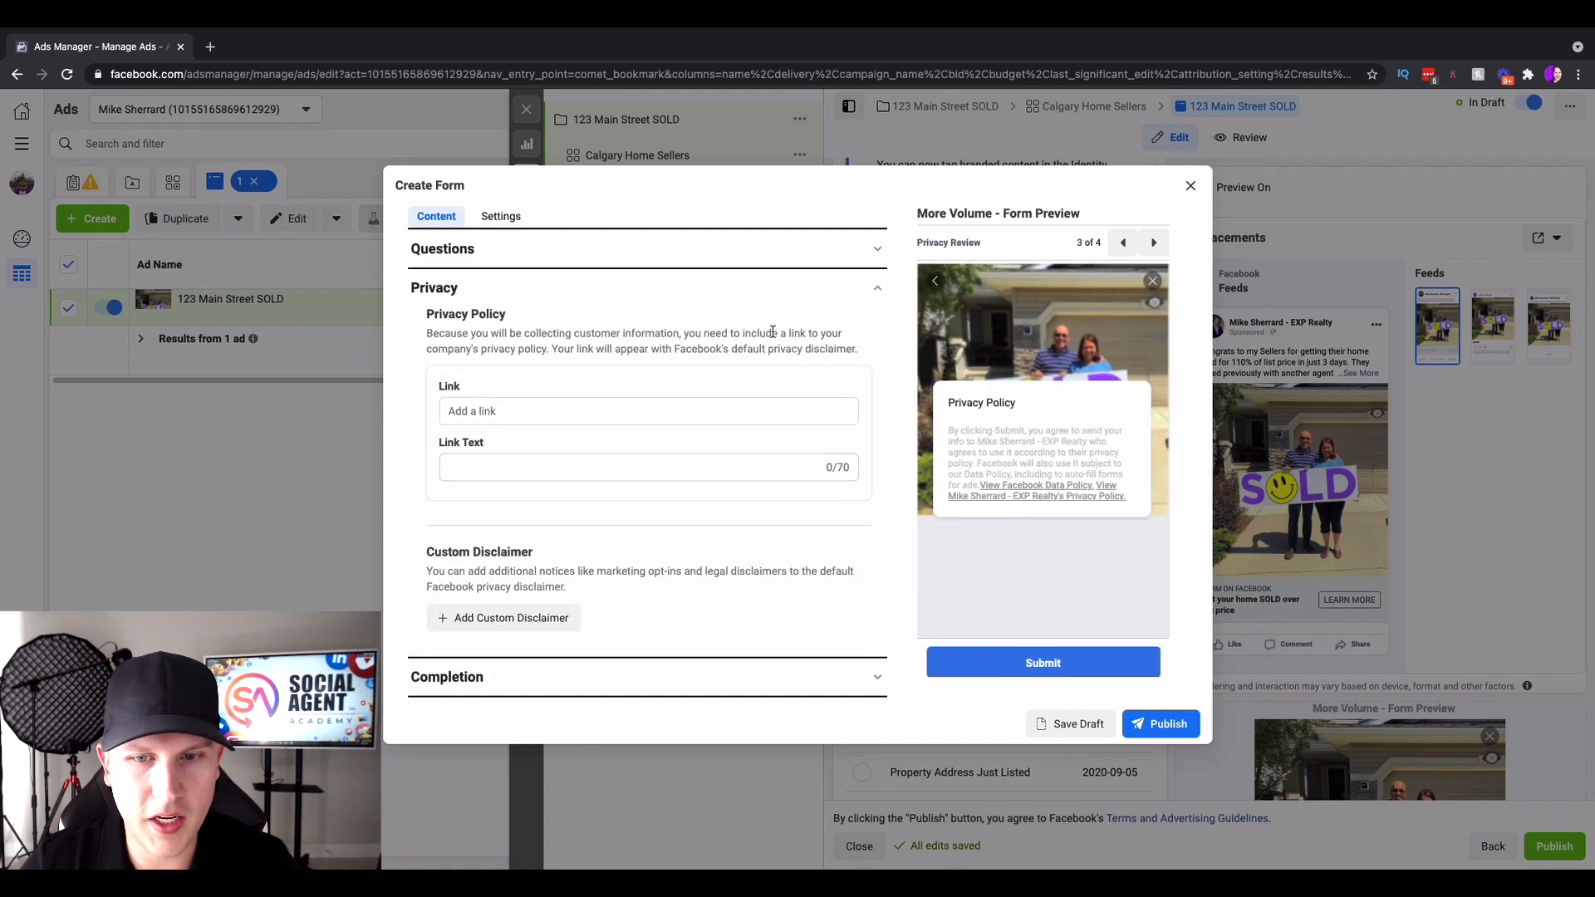
click(881, 676)
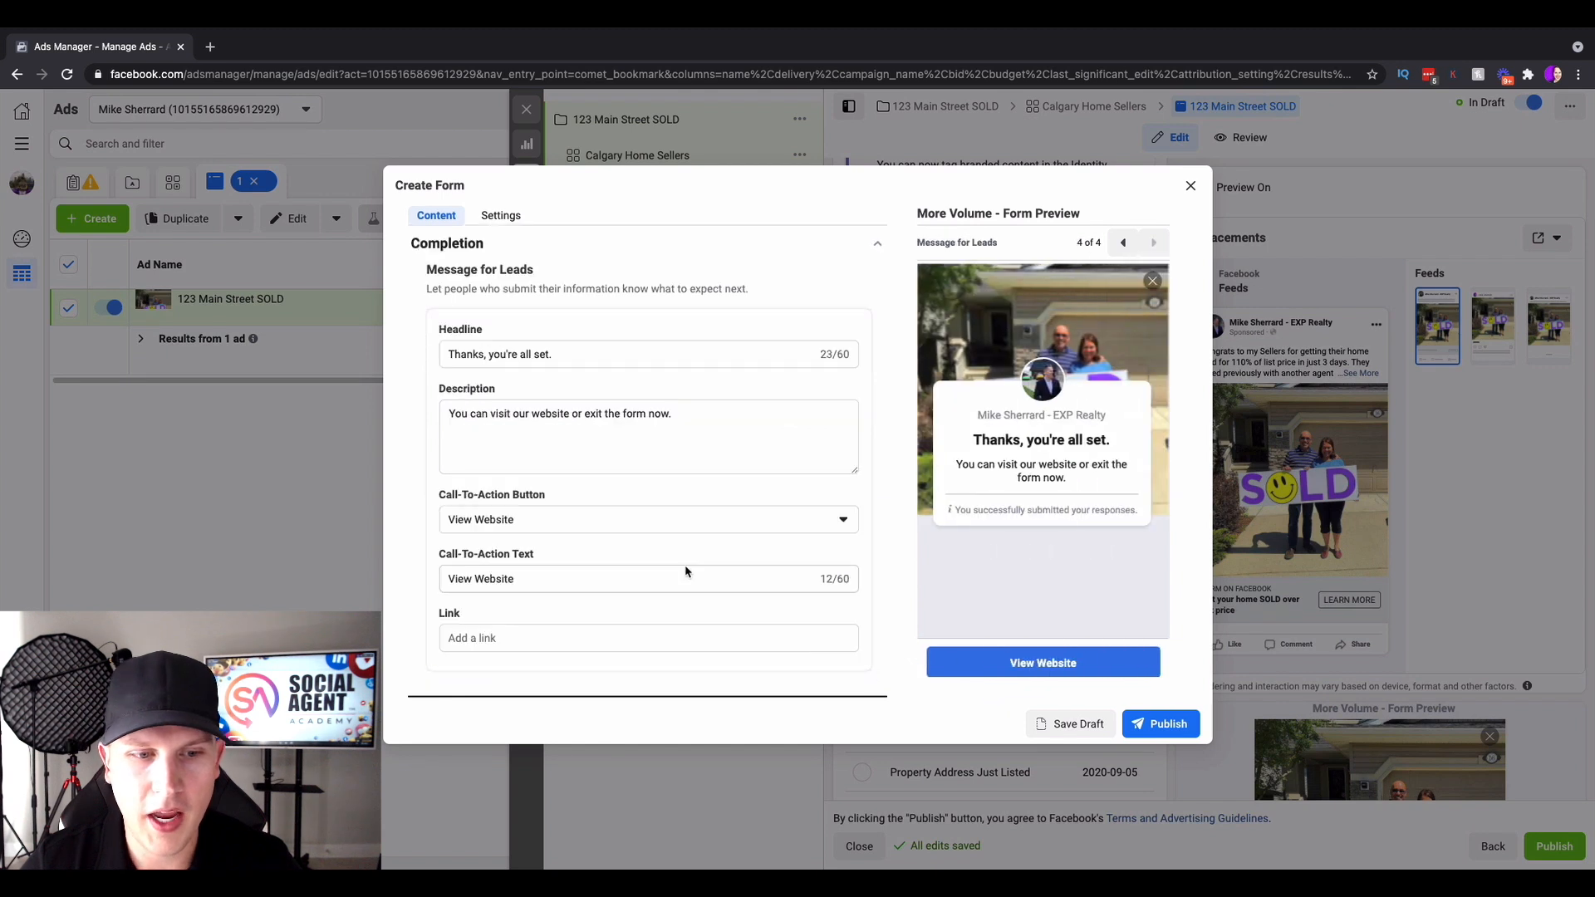
click(576, 638)
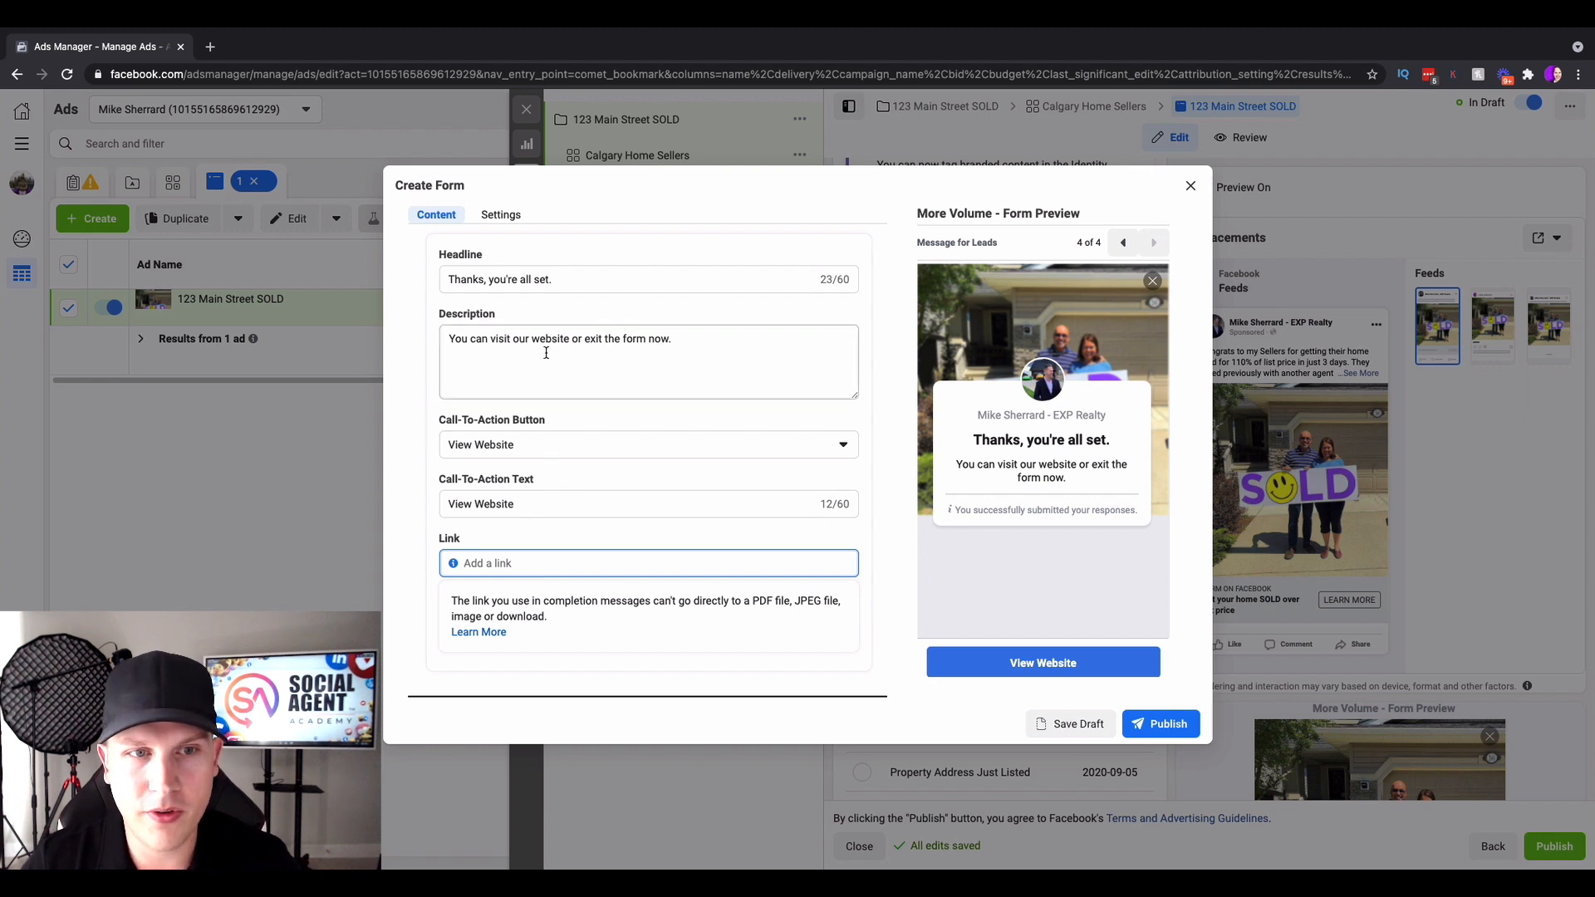
scroll(580, 282, up, 2)
drag(572, 352, 424, 355)
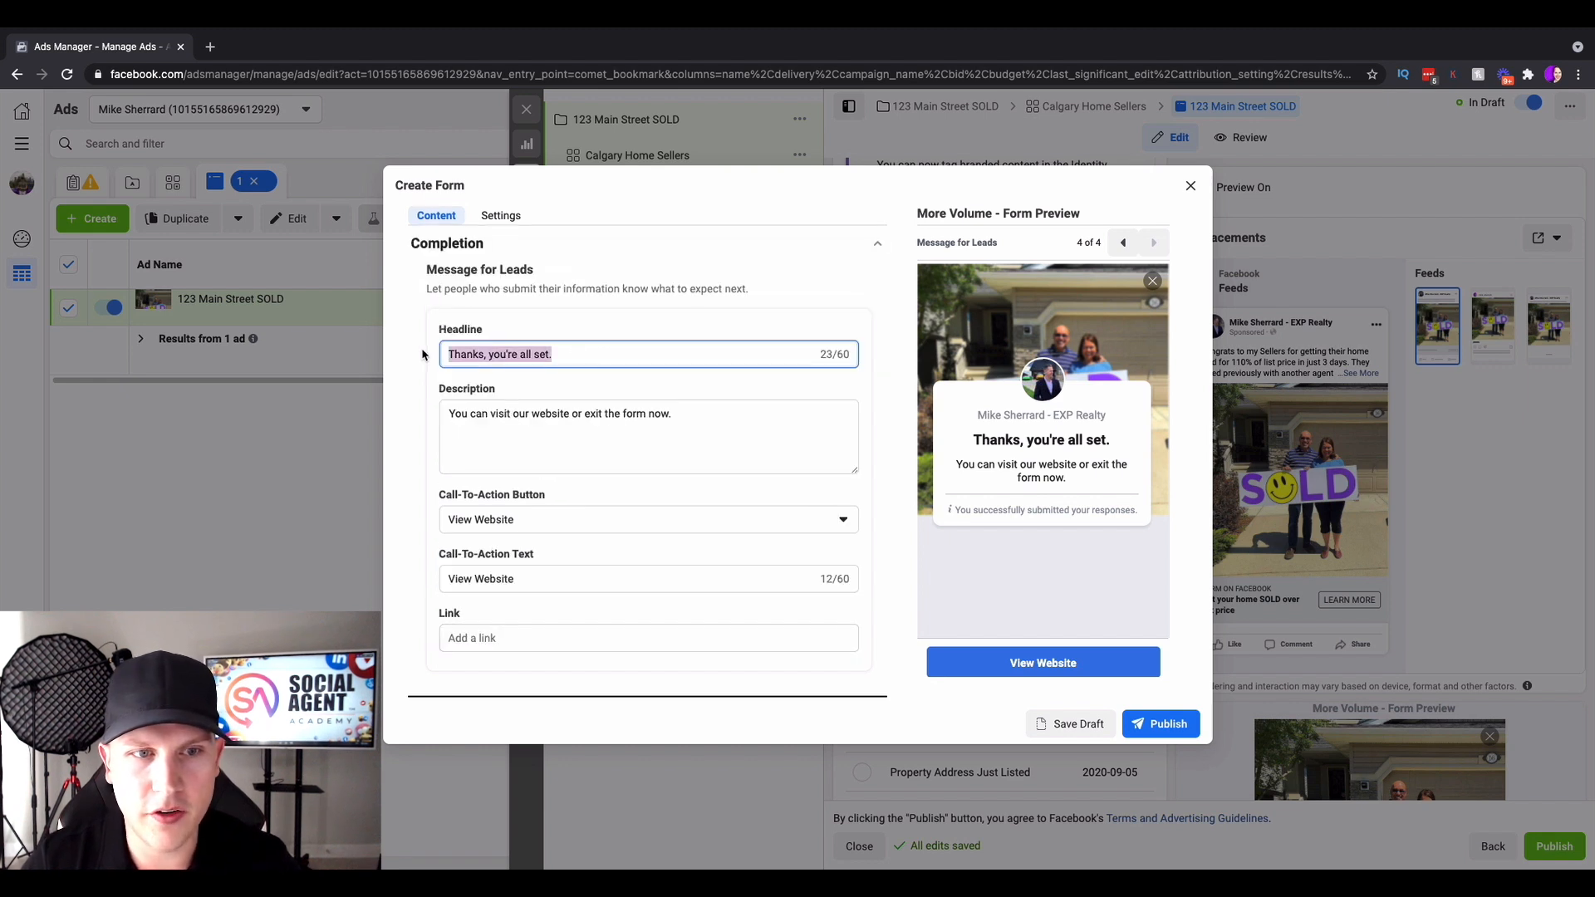
text(Thank you! )
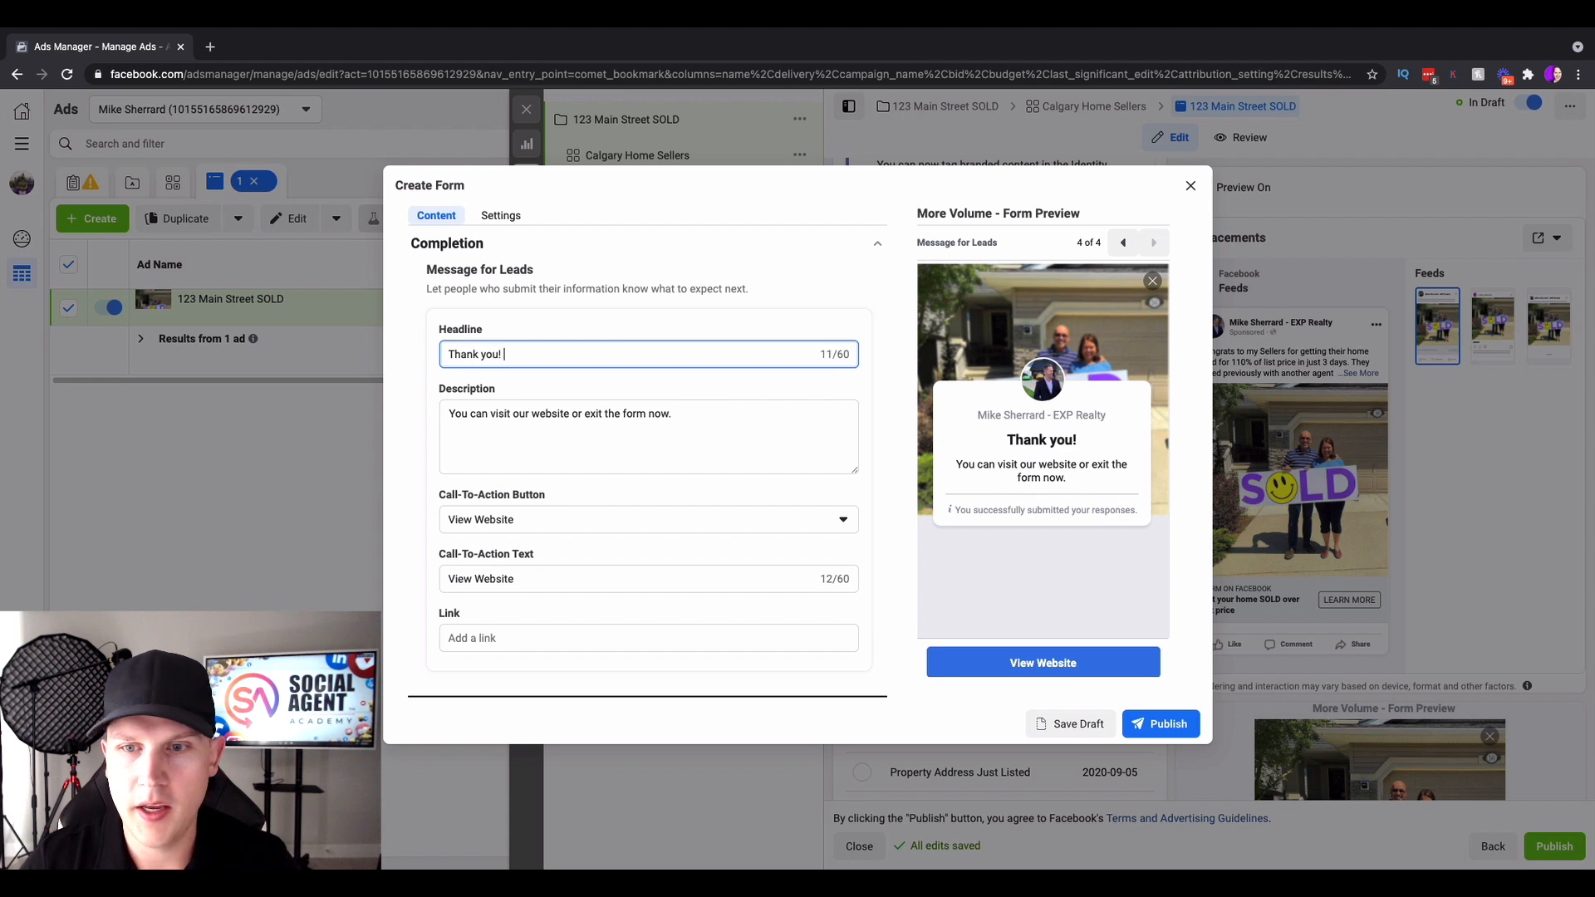
text(C)
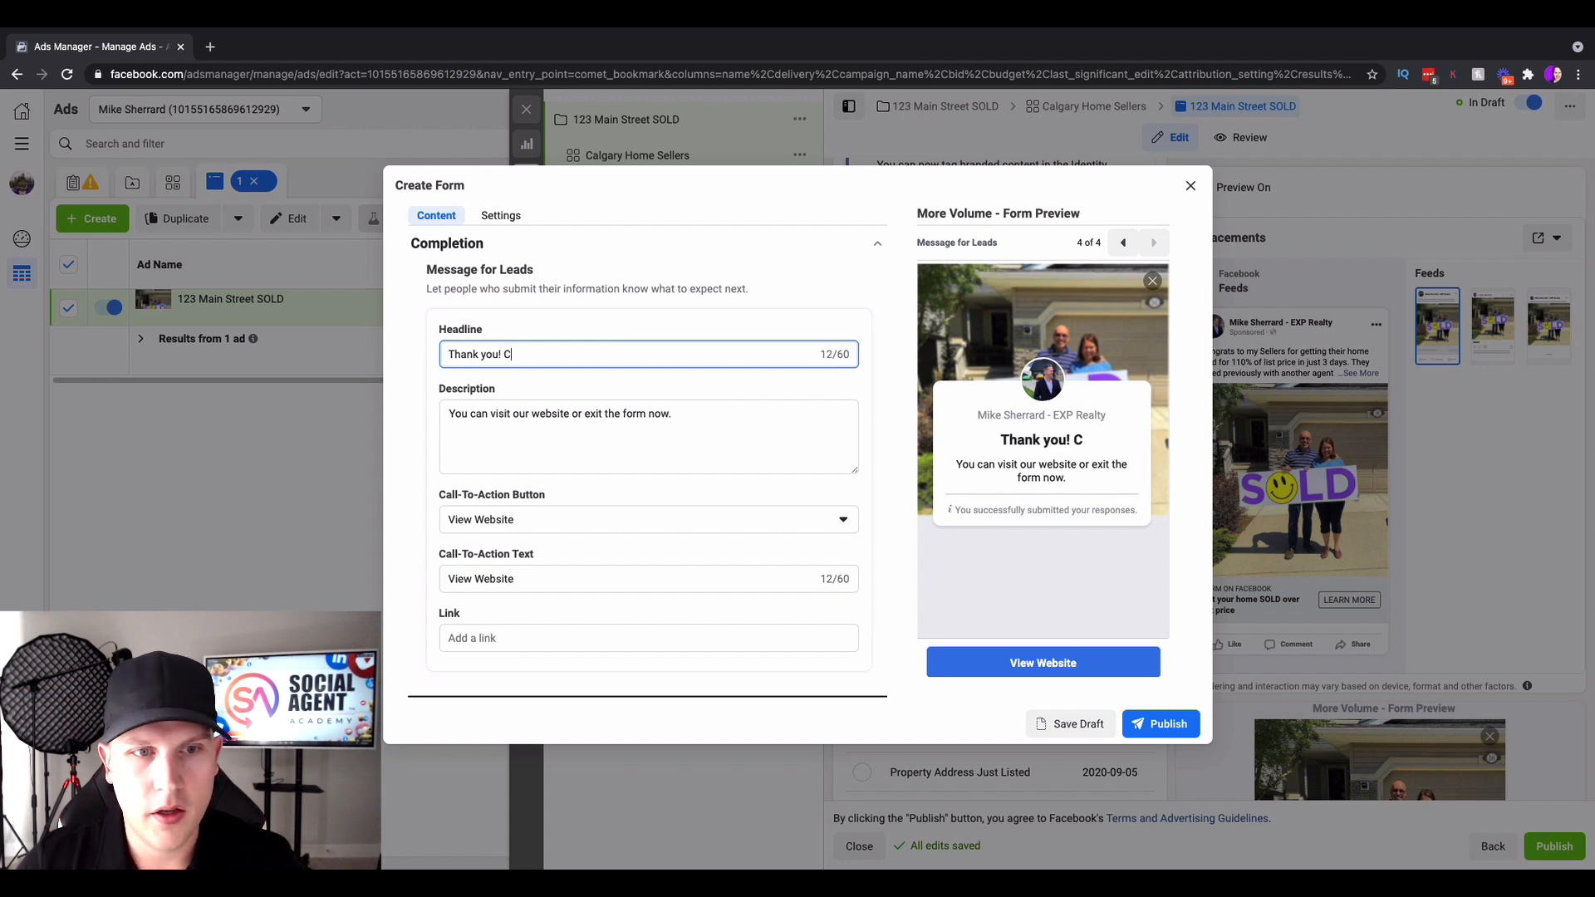
text(lick below for your free guide!)
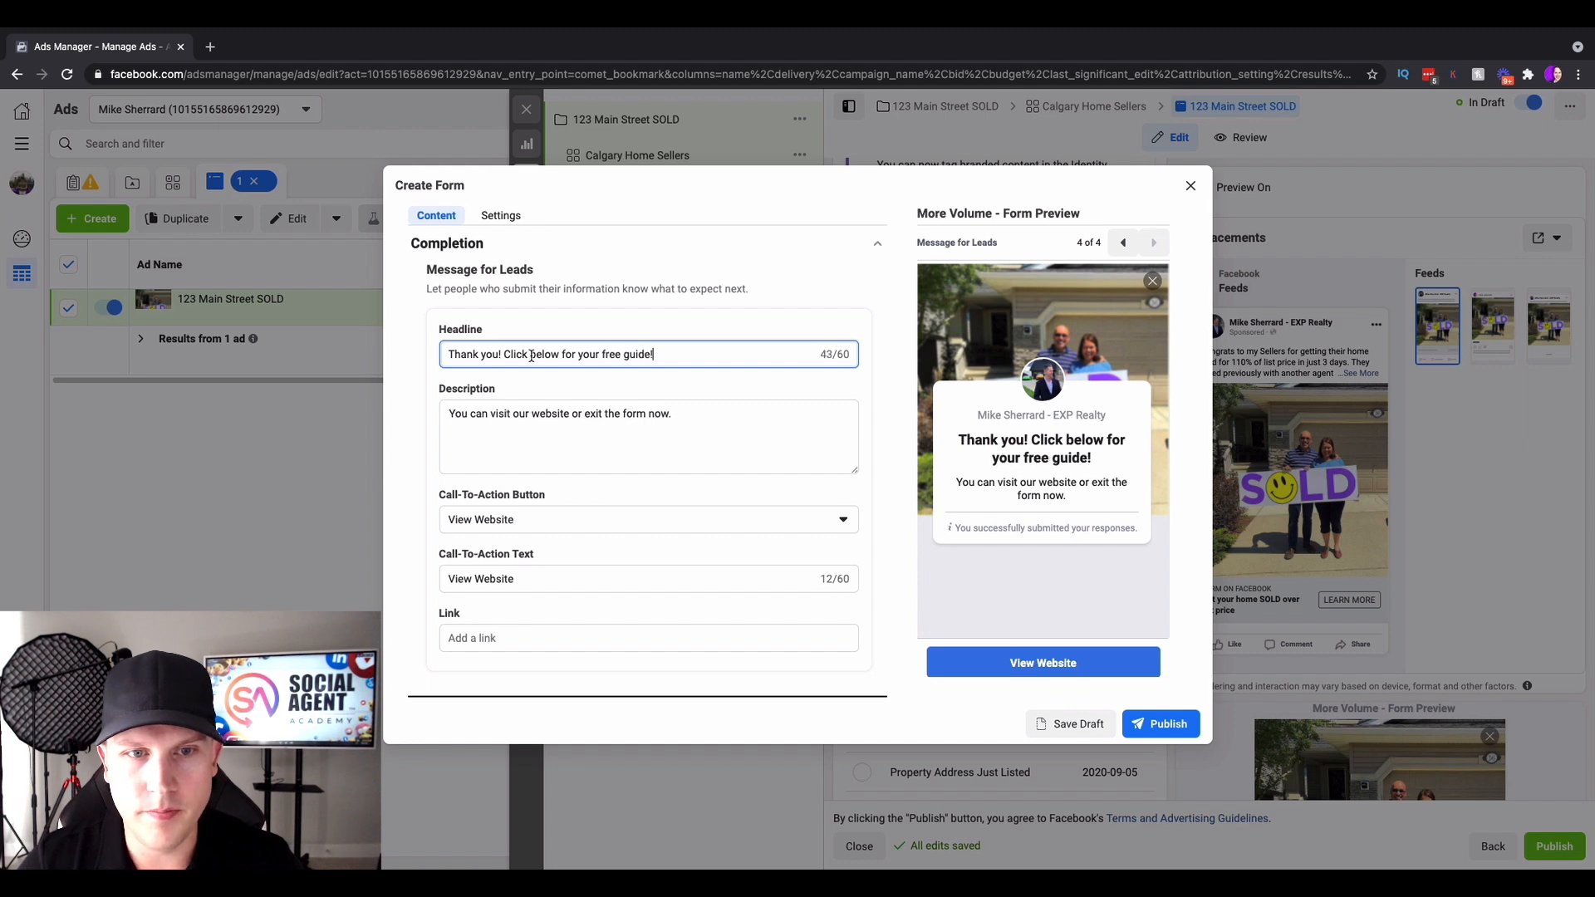
click(623, 355)
text(sellers guide!)
click(751, 430)
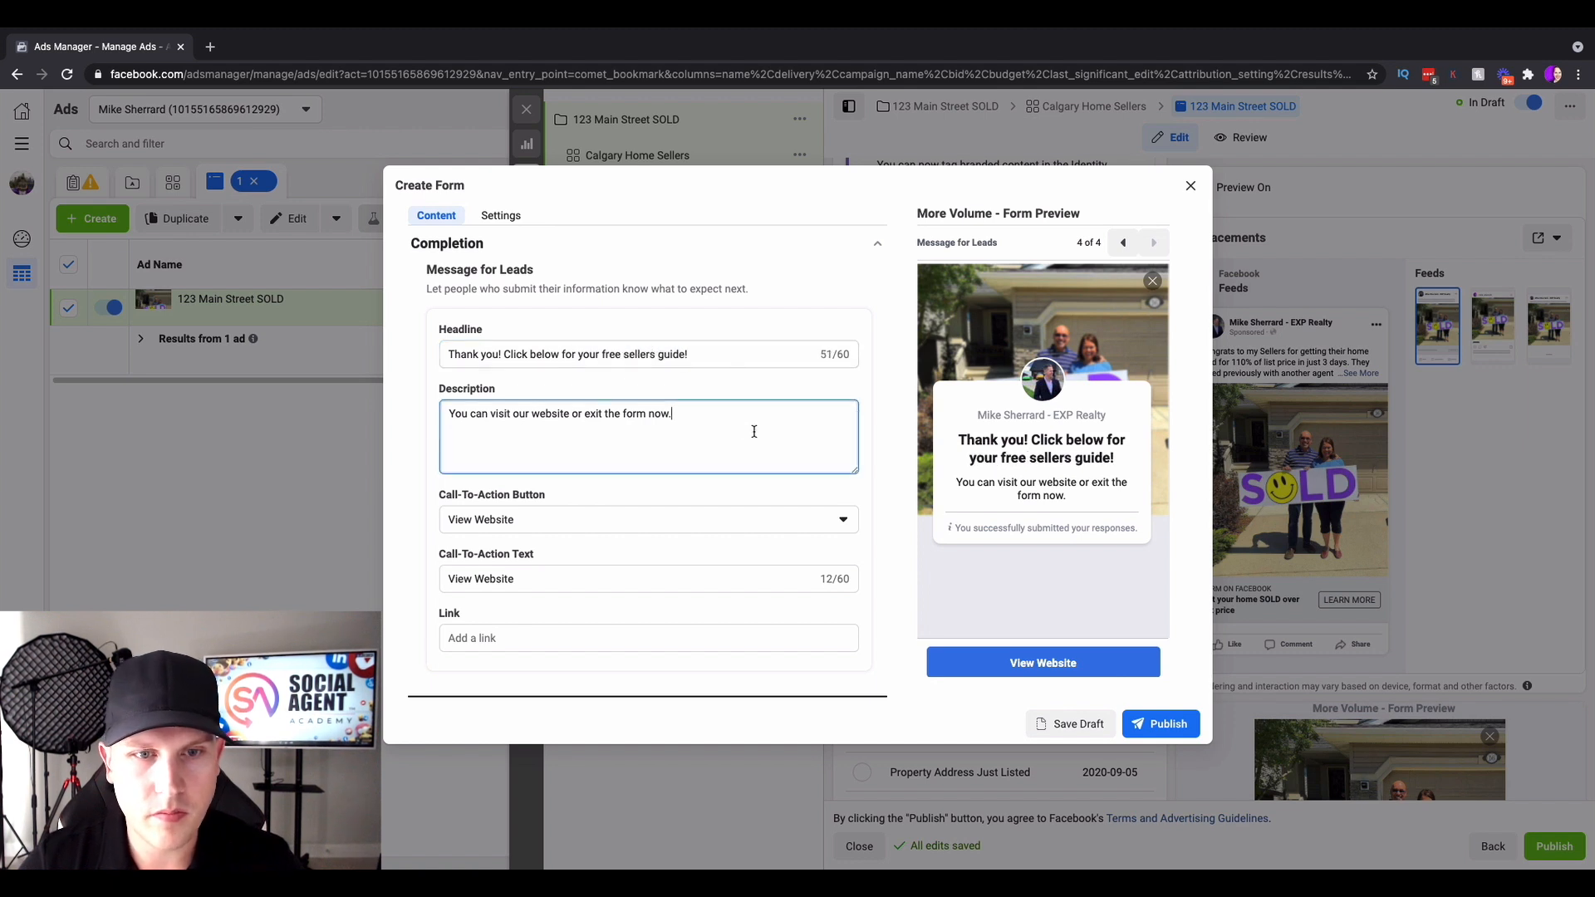
Set the completion description to "Let us know if you would like a free home evaluation to see how much your home would sell for in this market!"
triple_click(731, 420)
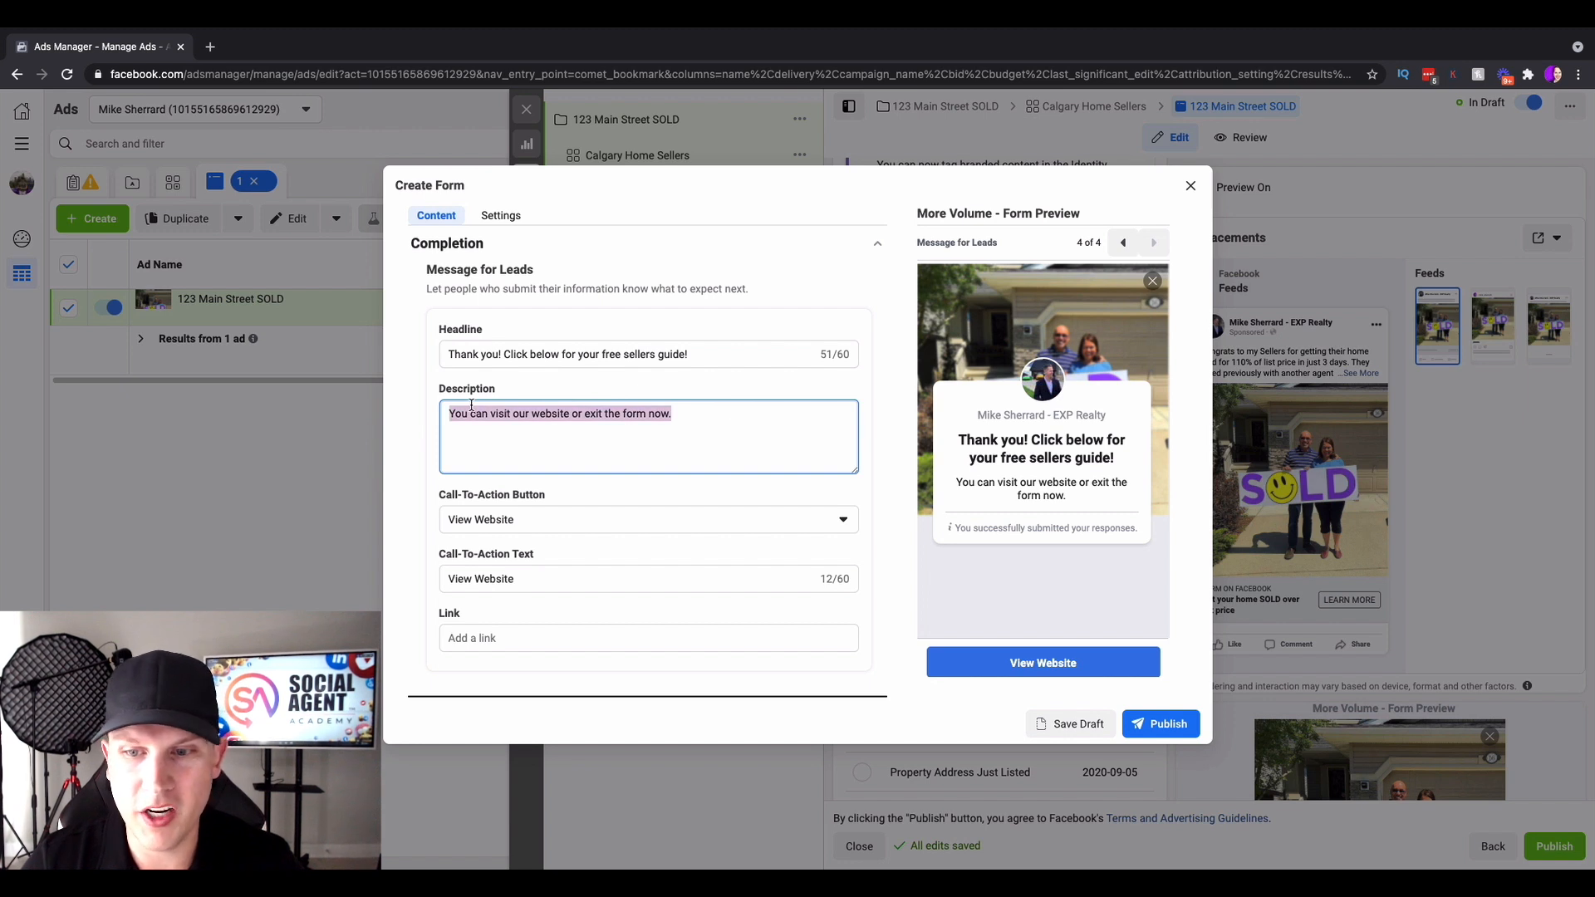
text(Let u)
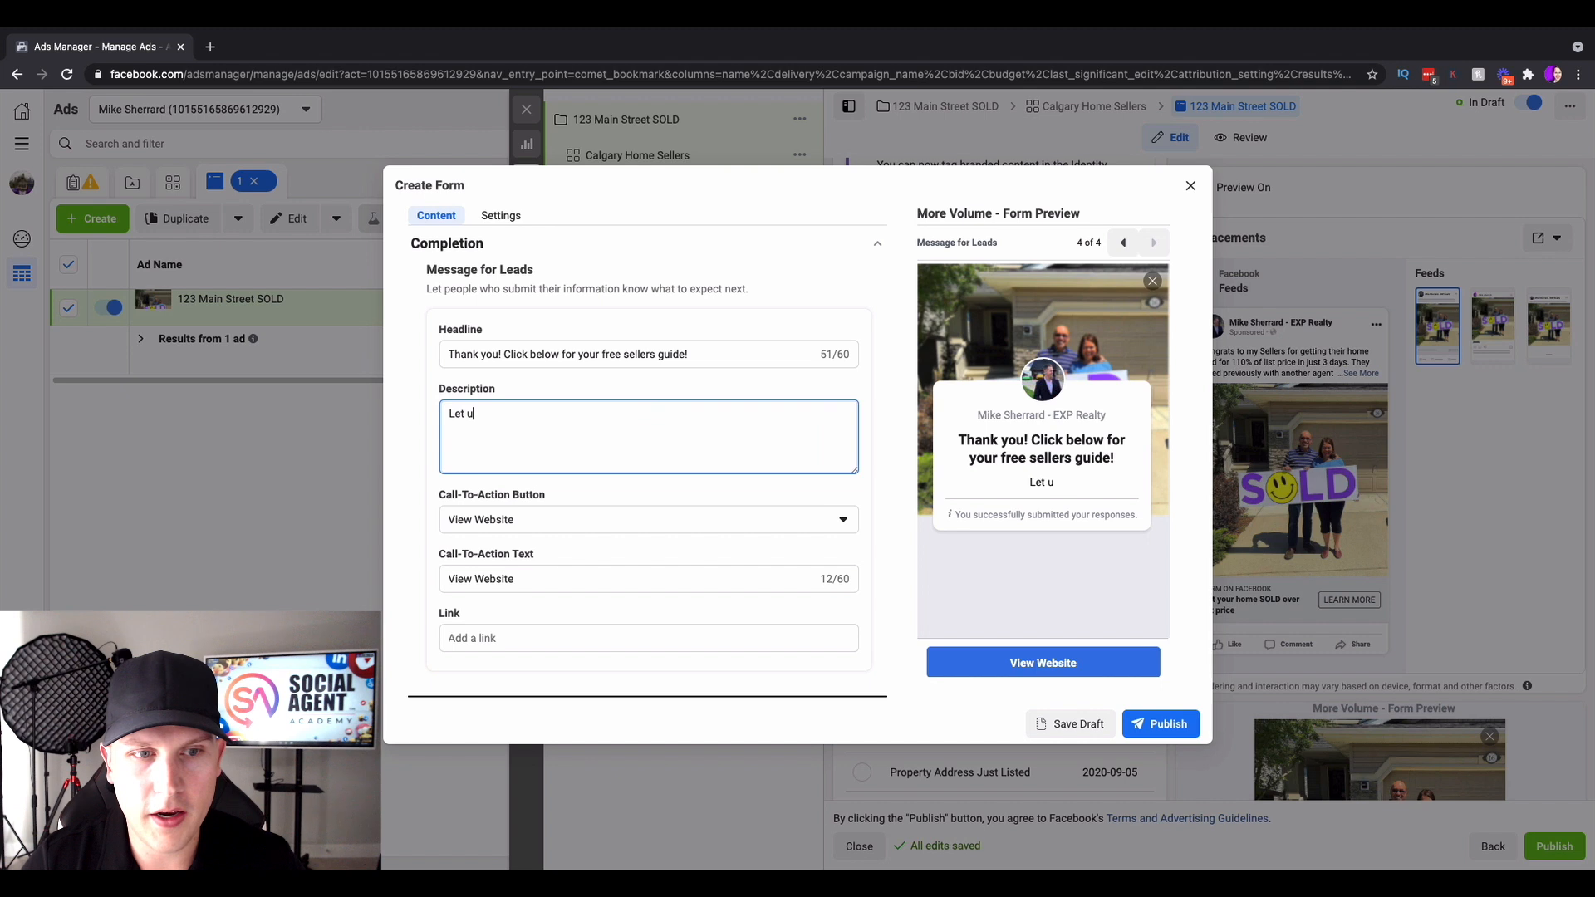
text(s know if you would)
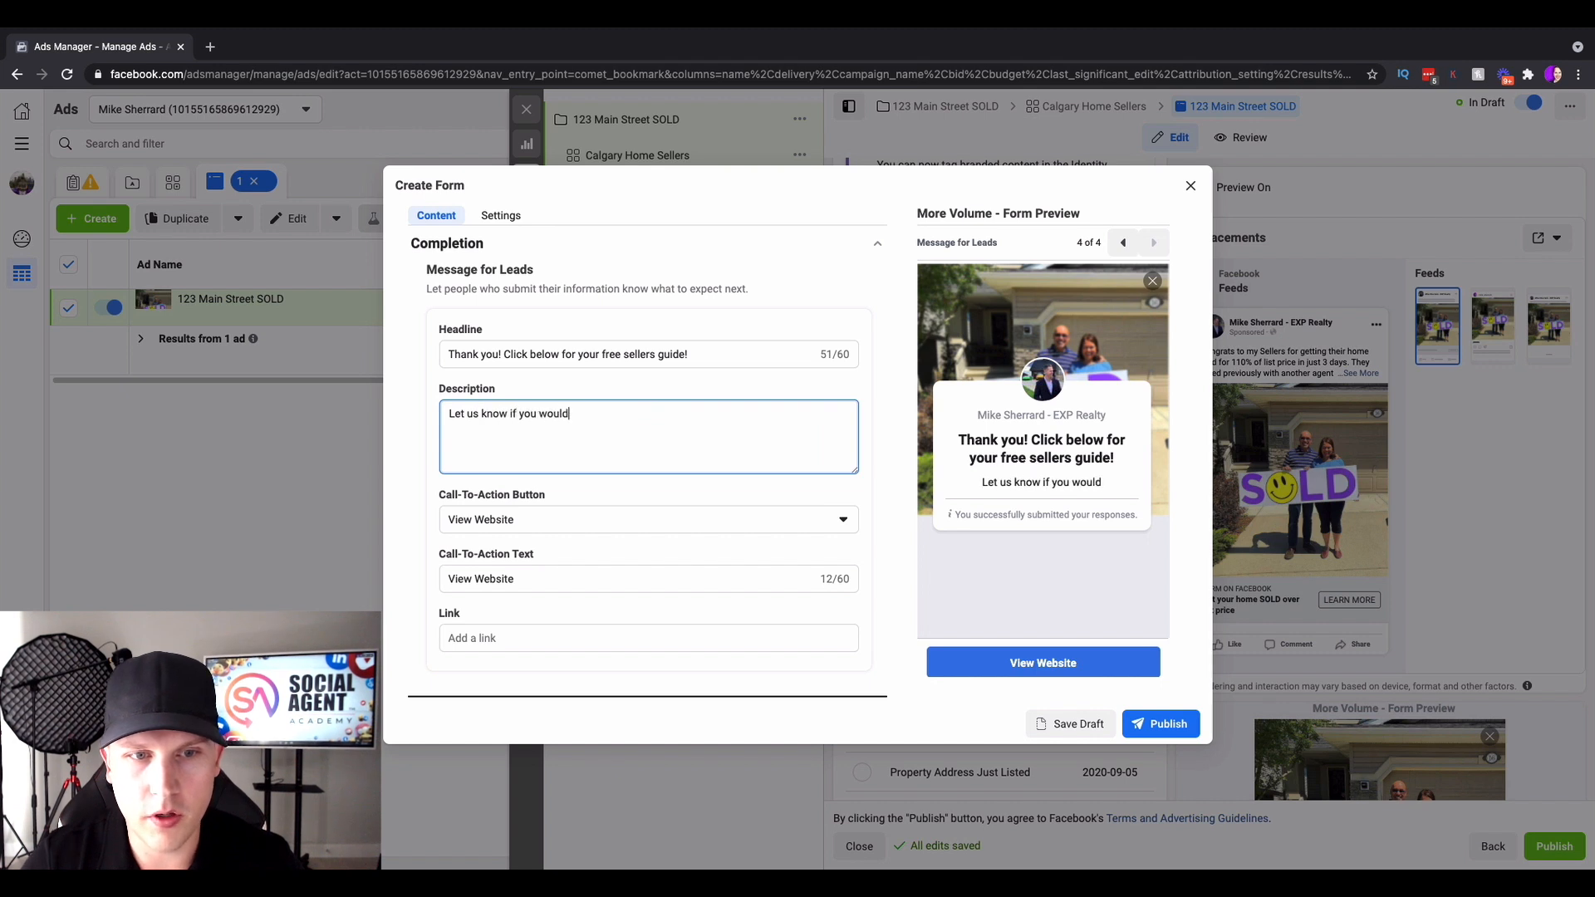
text( like a free home )
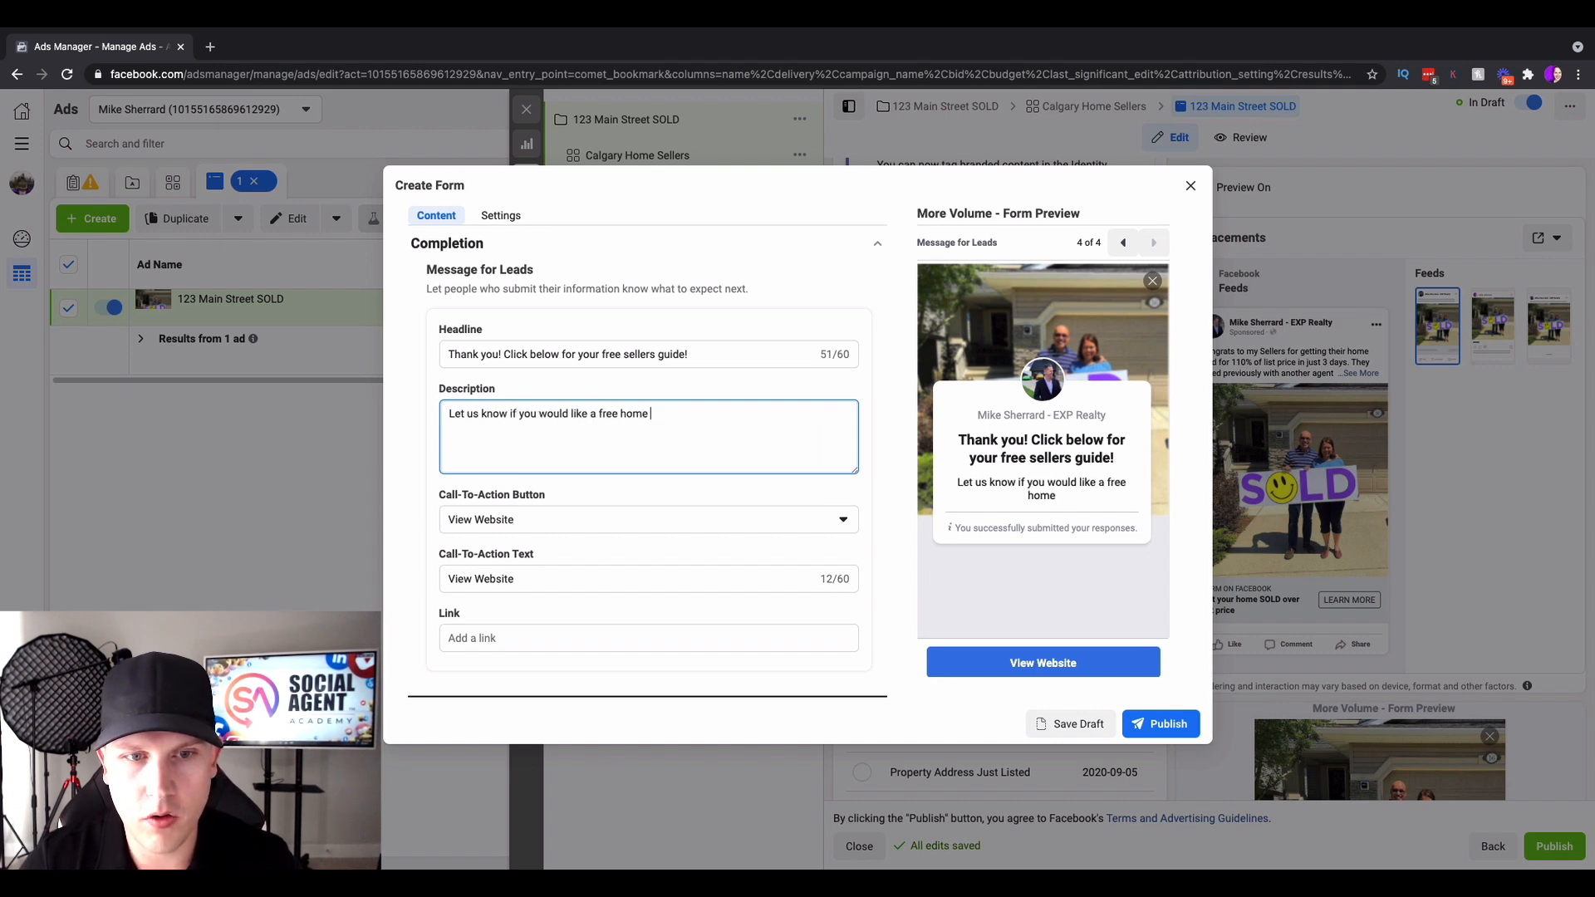
text(evaluation to see h)
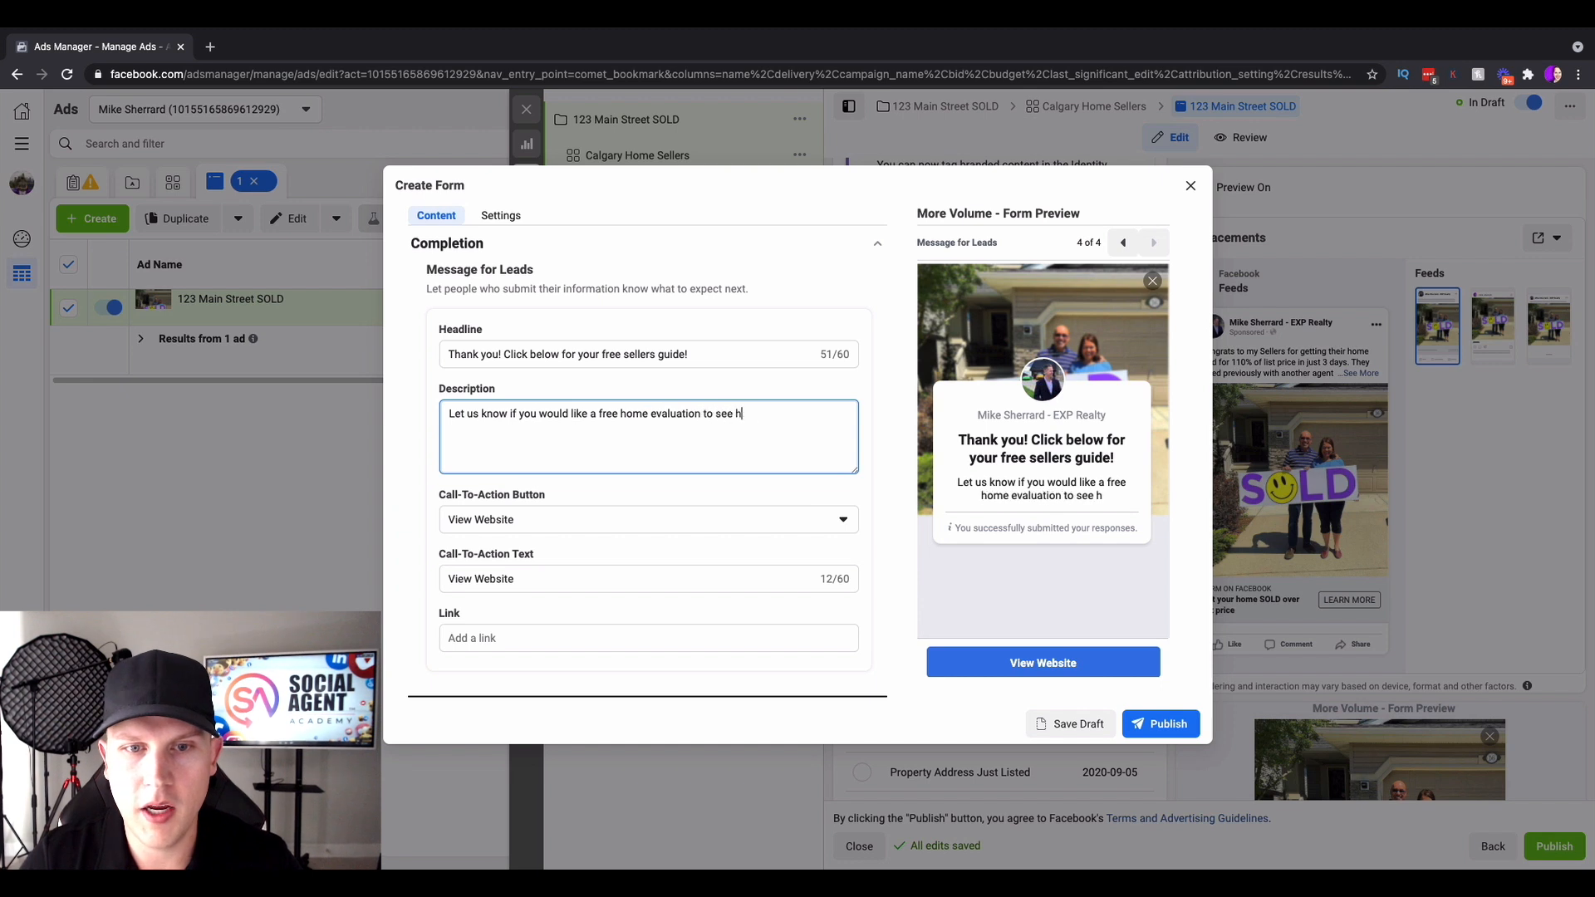
text(ow much your ho)
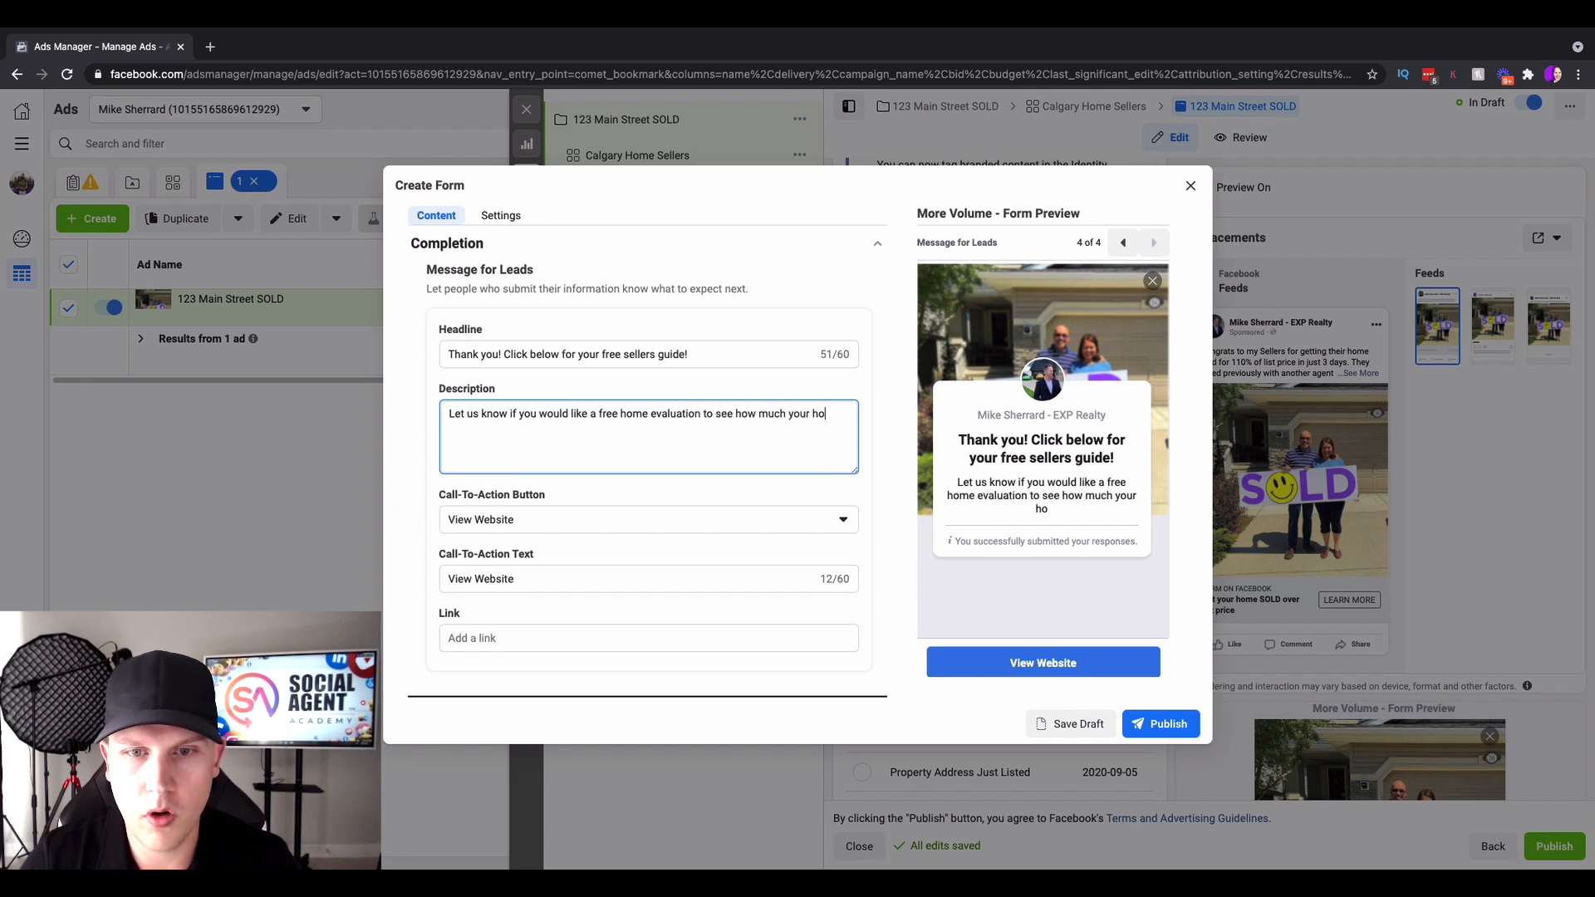
text(me would sell f)
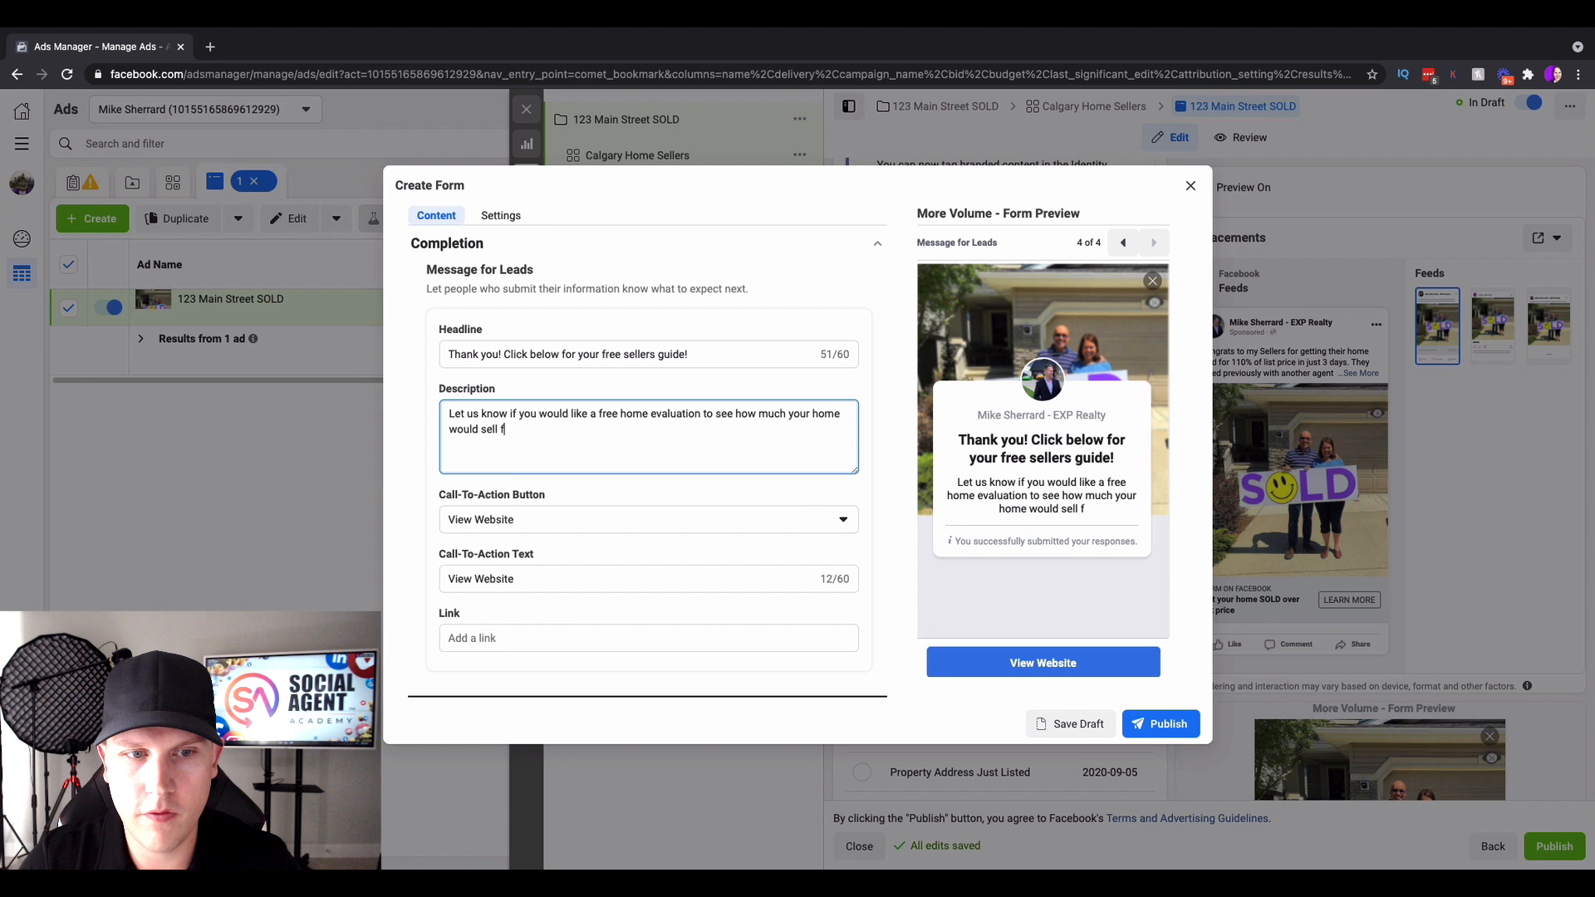
text(or in this market!)
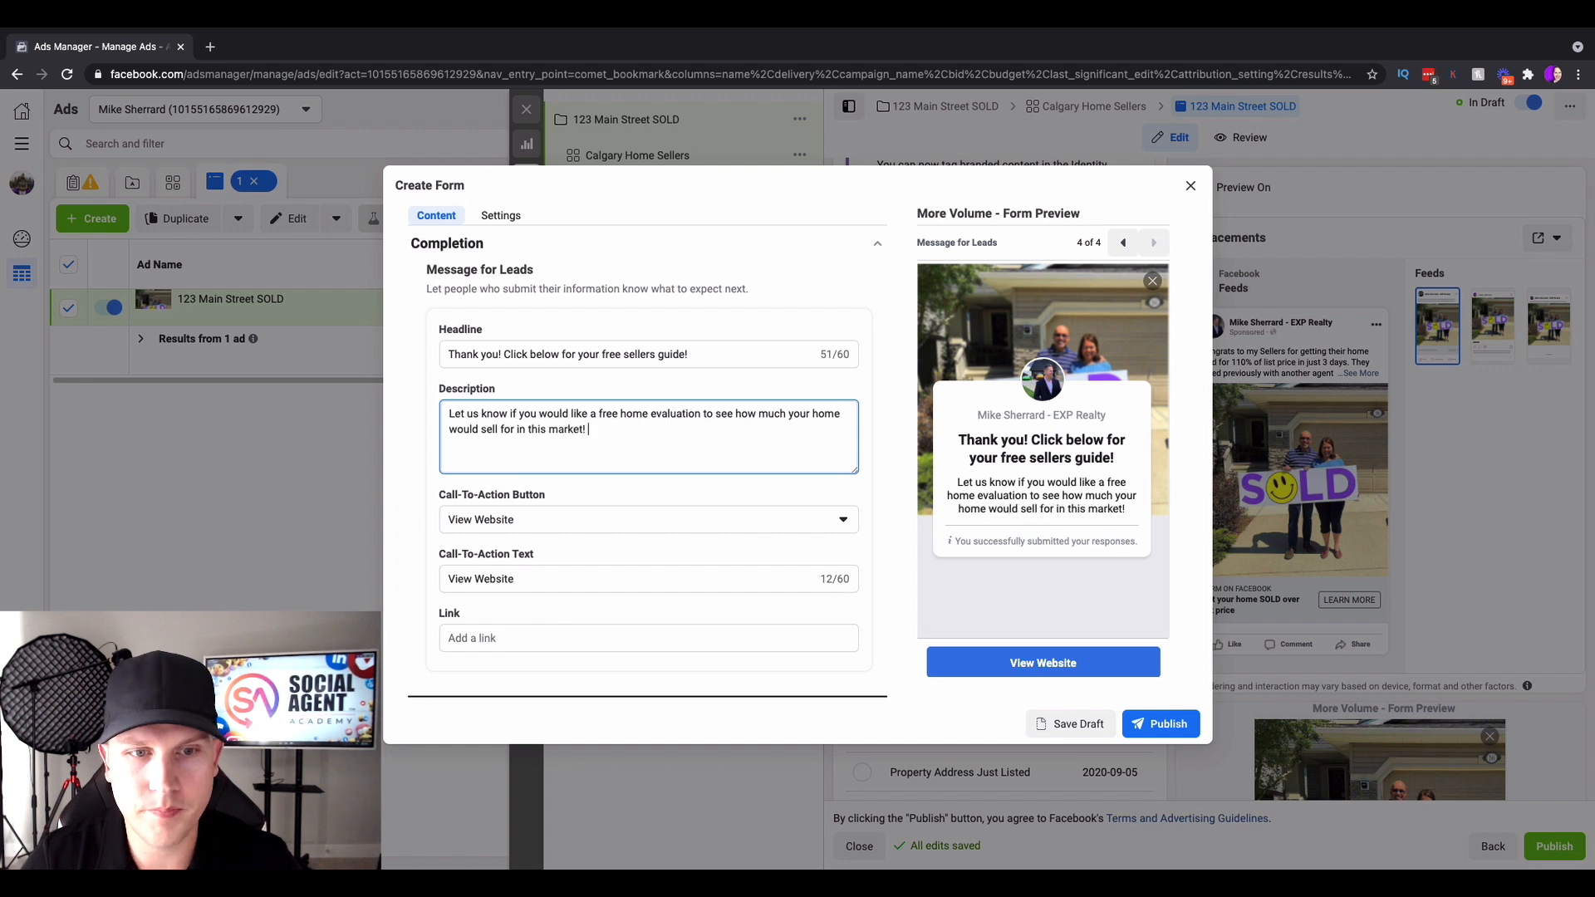
Append "Reach out any time at ###### and @@@@" to the completion message's description as phone and email placeholders
text( Reach out any time at)
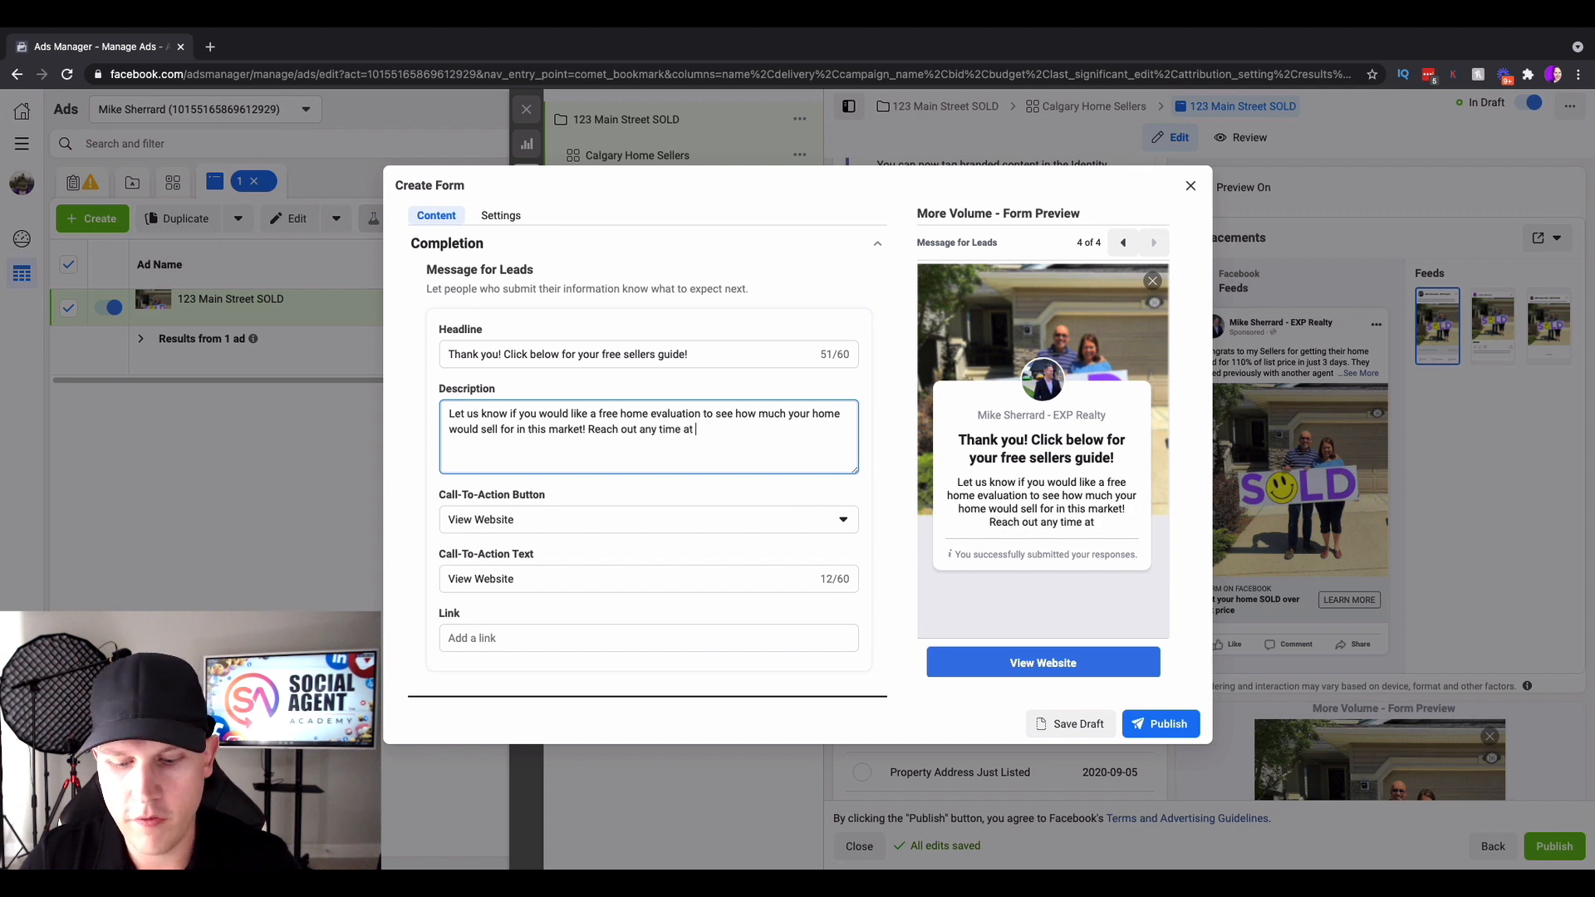
text( ###### )
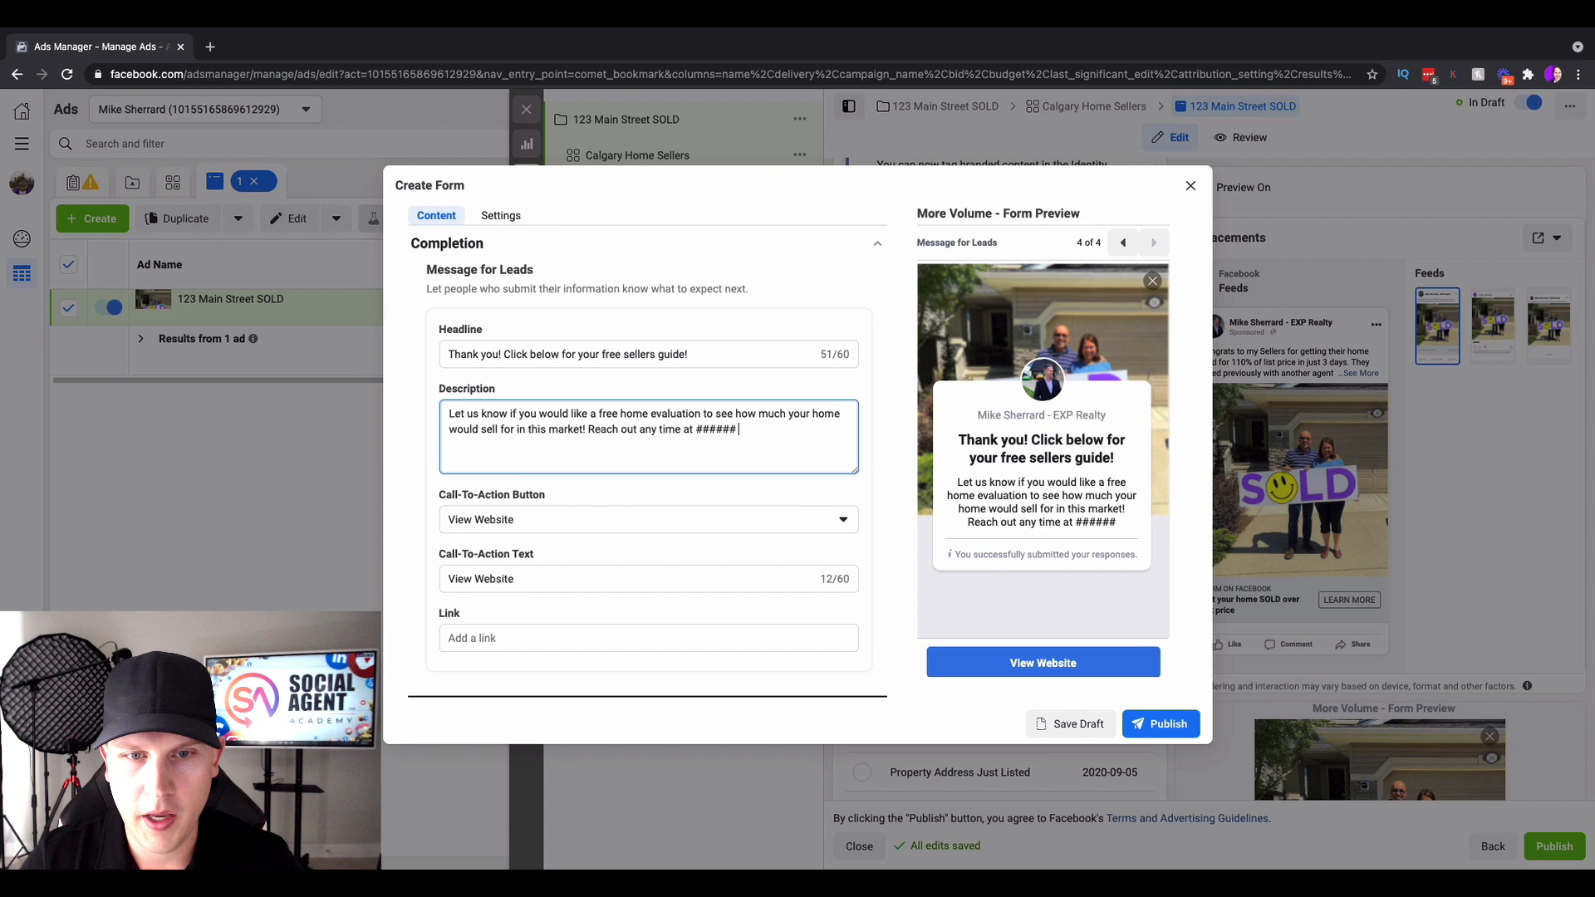
text(and )
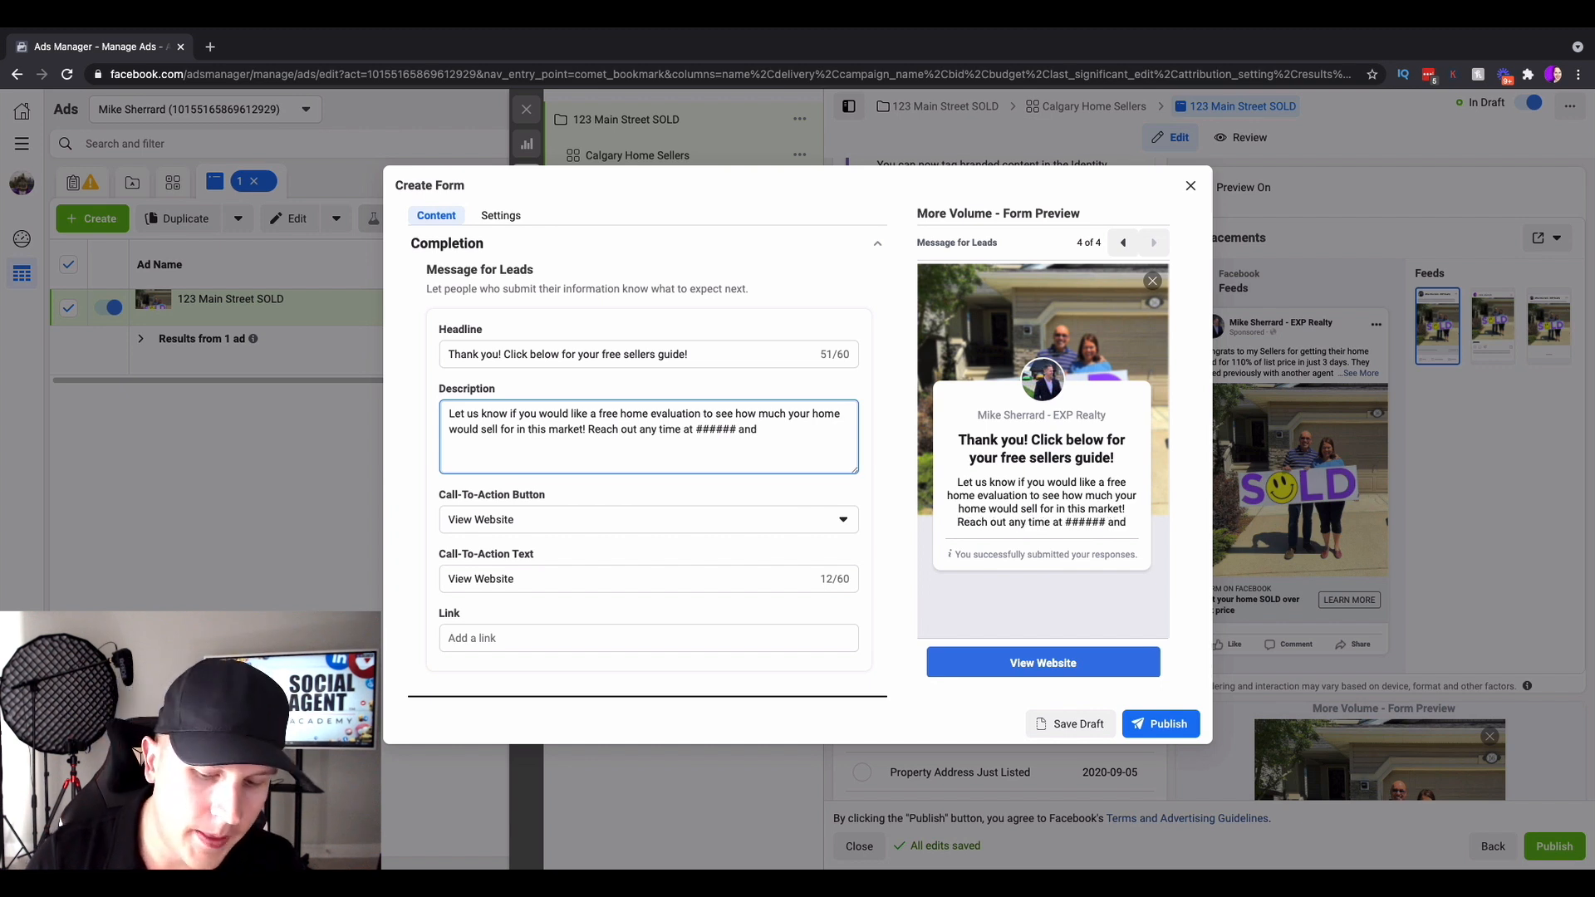
text(@@@@)
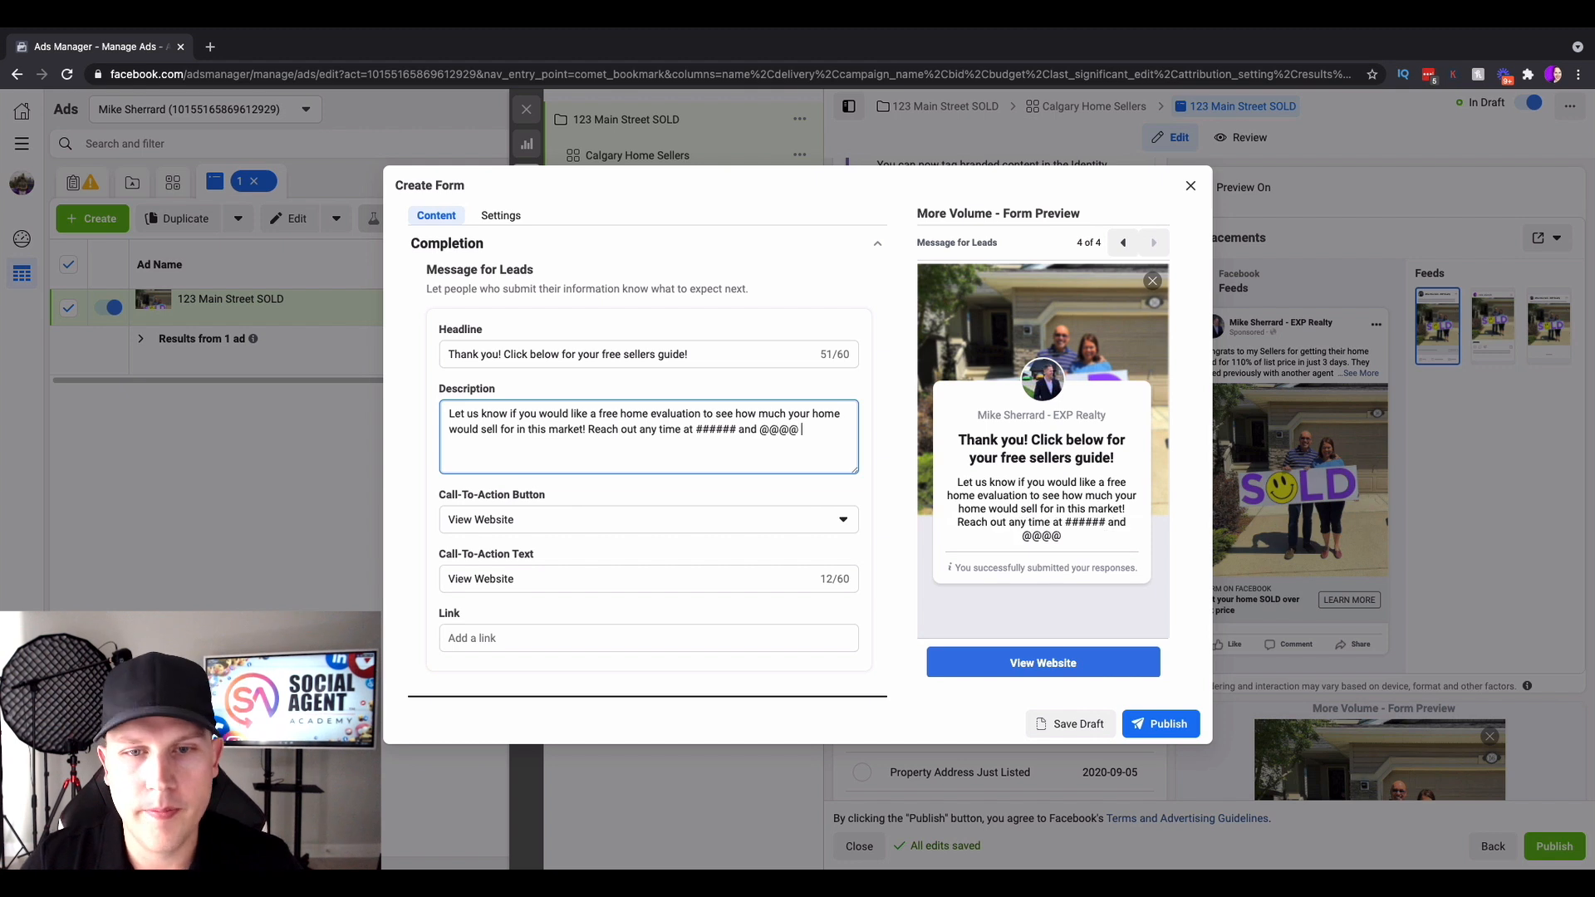
Set the call-to-action text of the form's completion message to "FREE SELLERS GUIDE"
triple_click(542, 579)
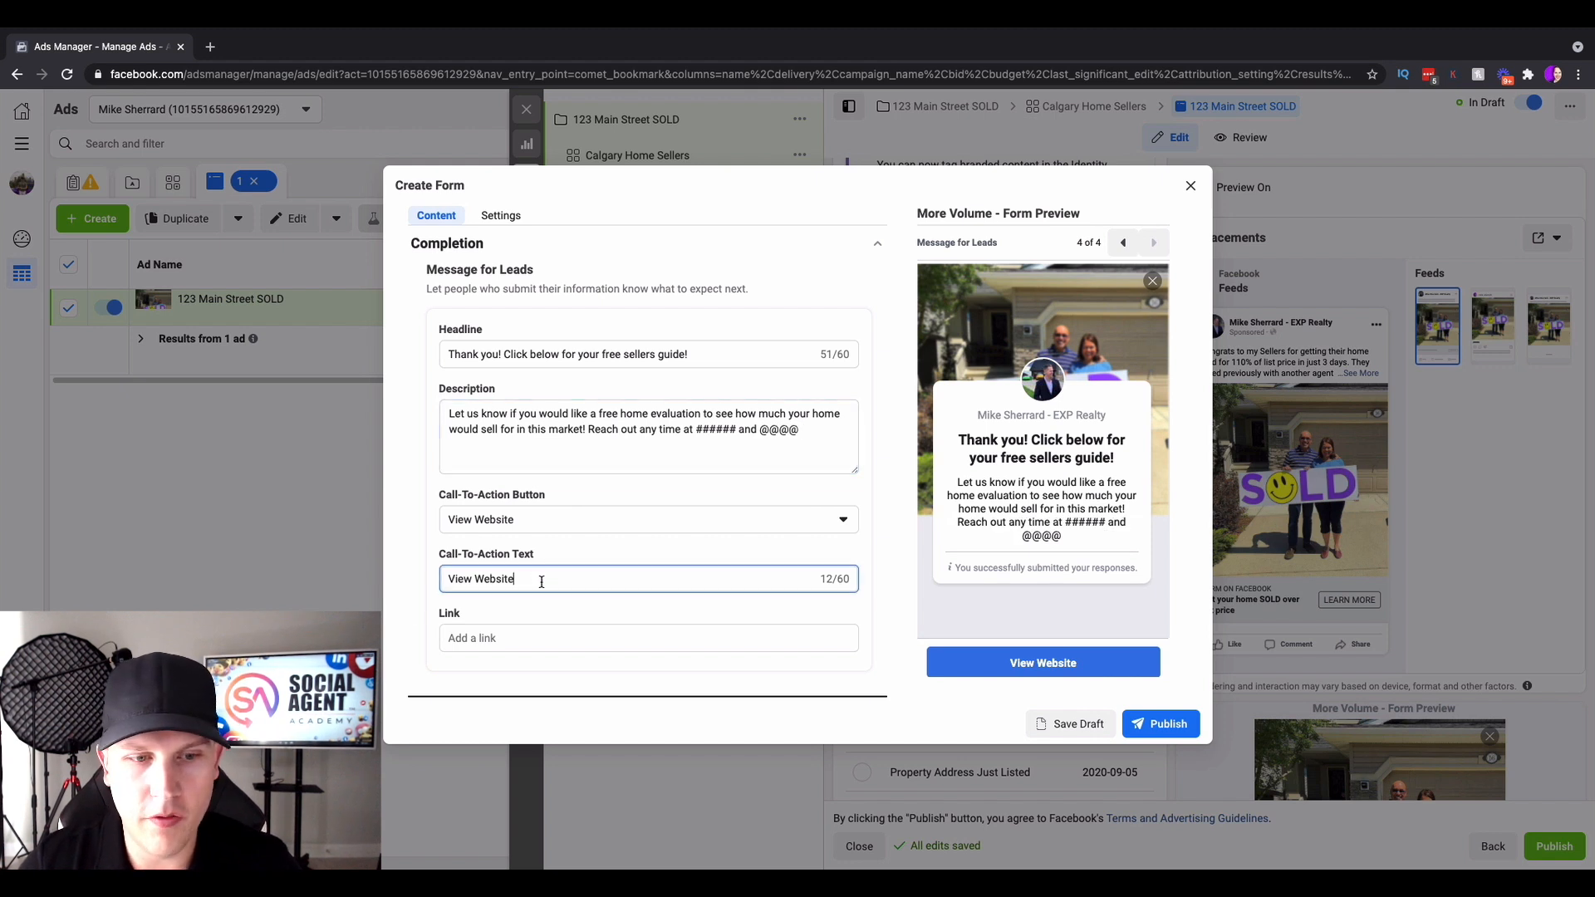
text(FREE )
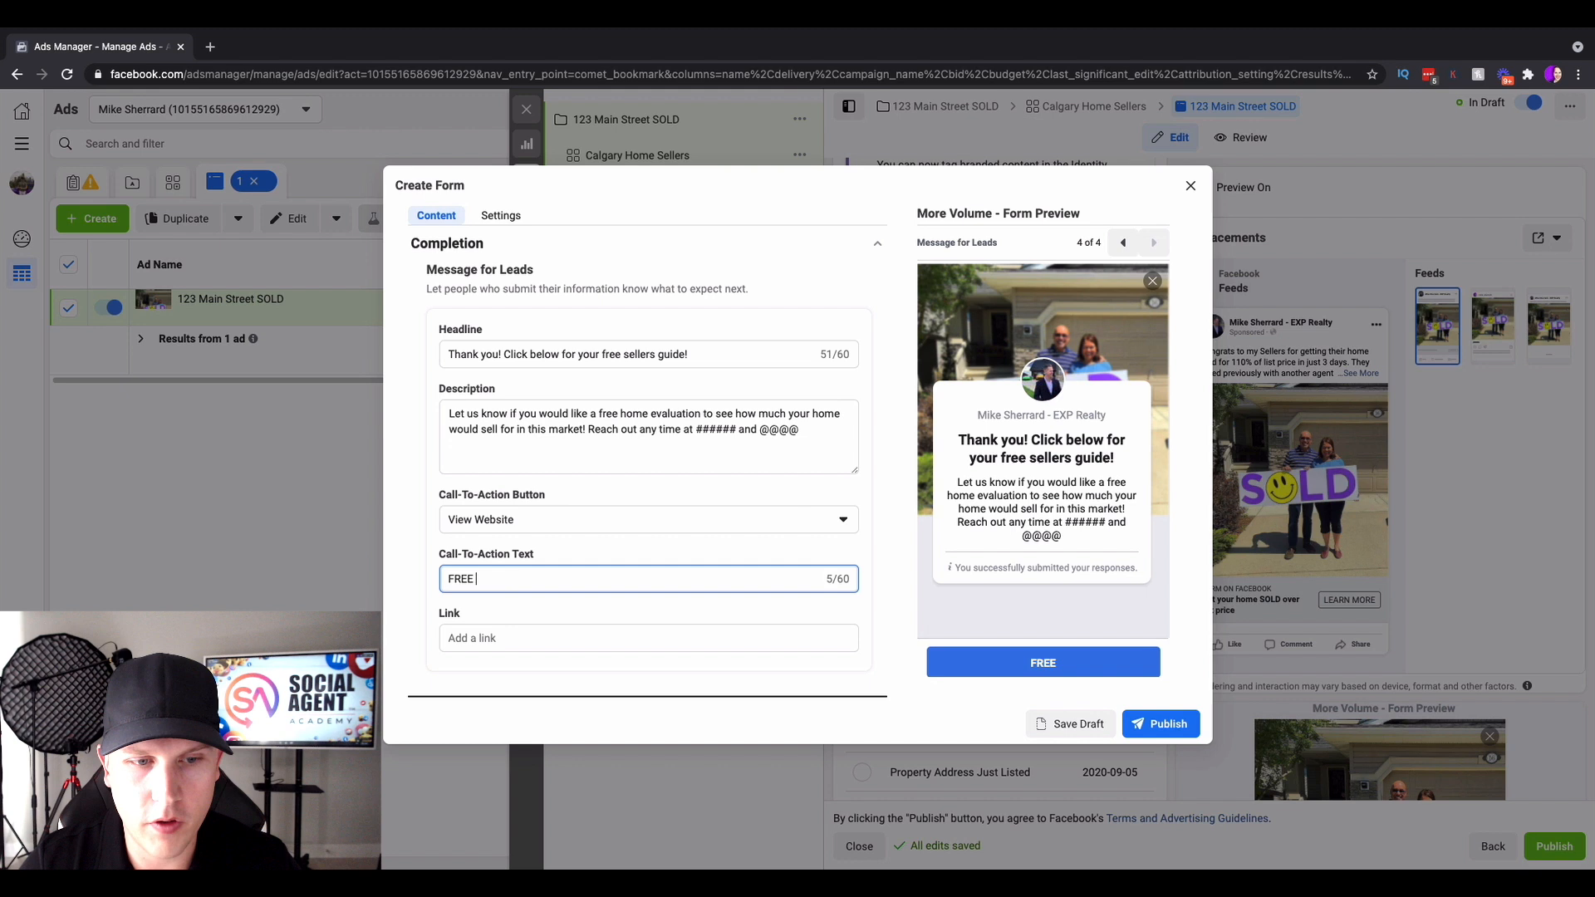
text(SELLERS GUIDE)
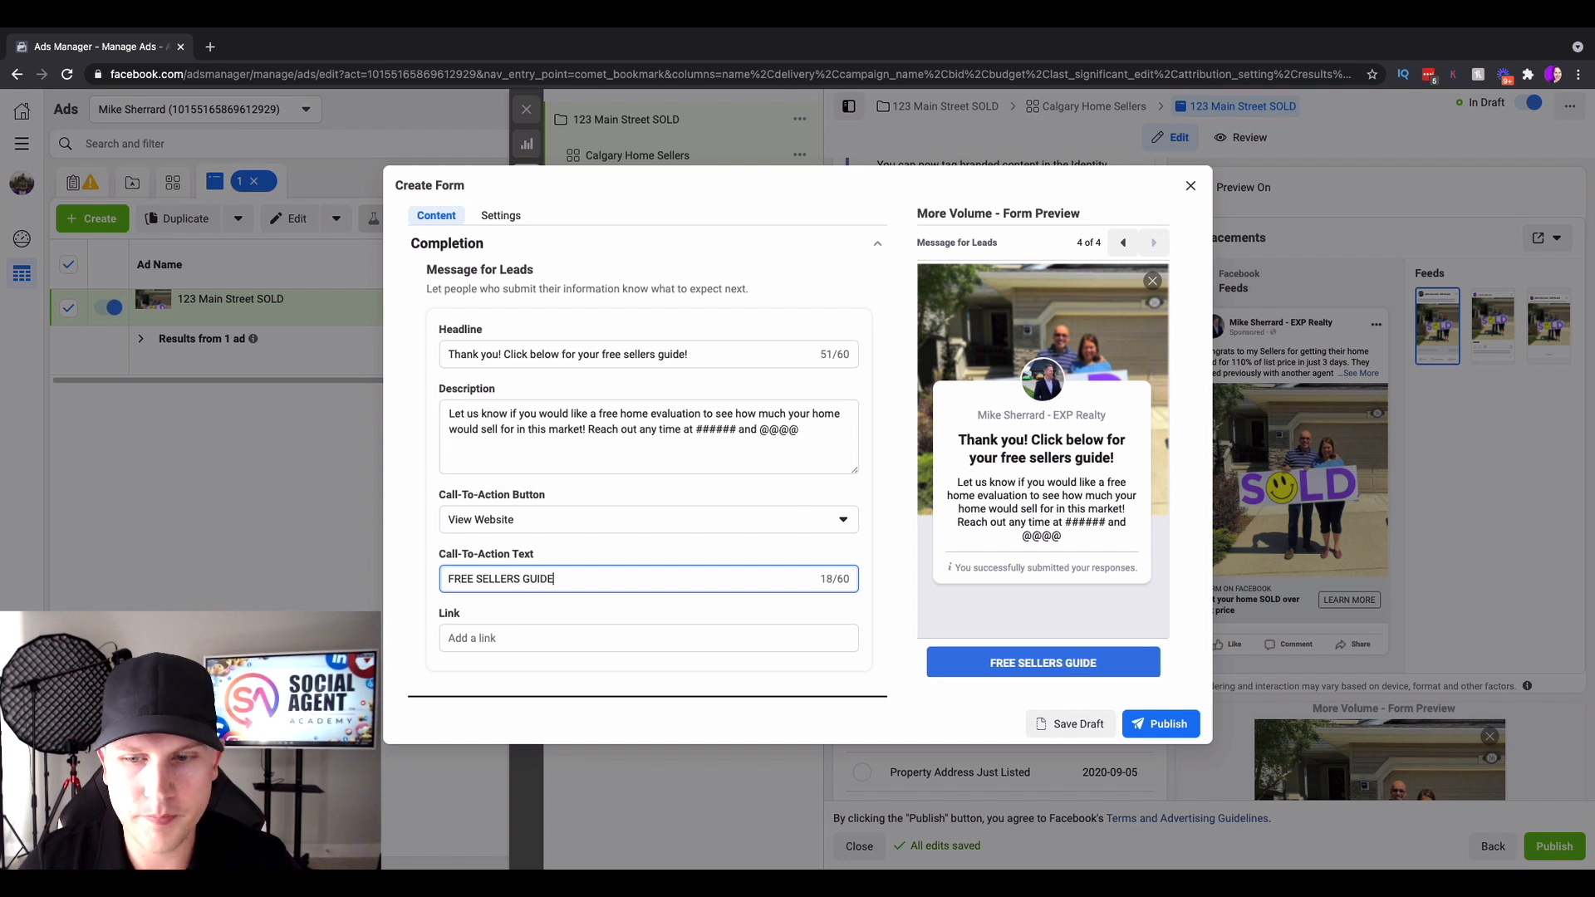
click(659, 565)
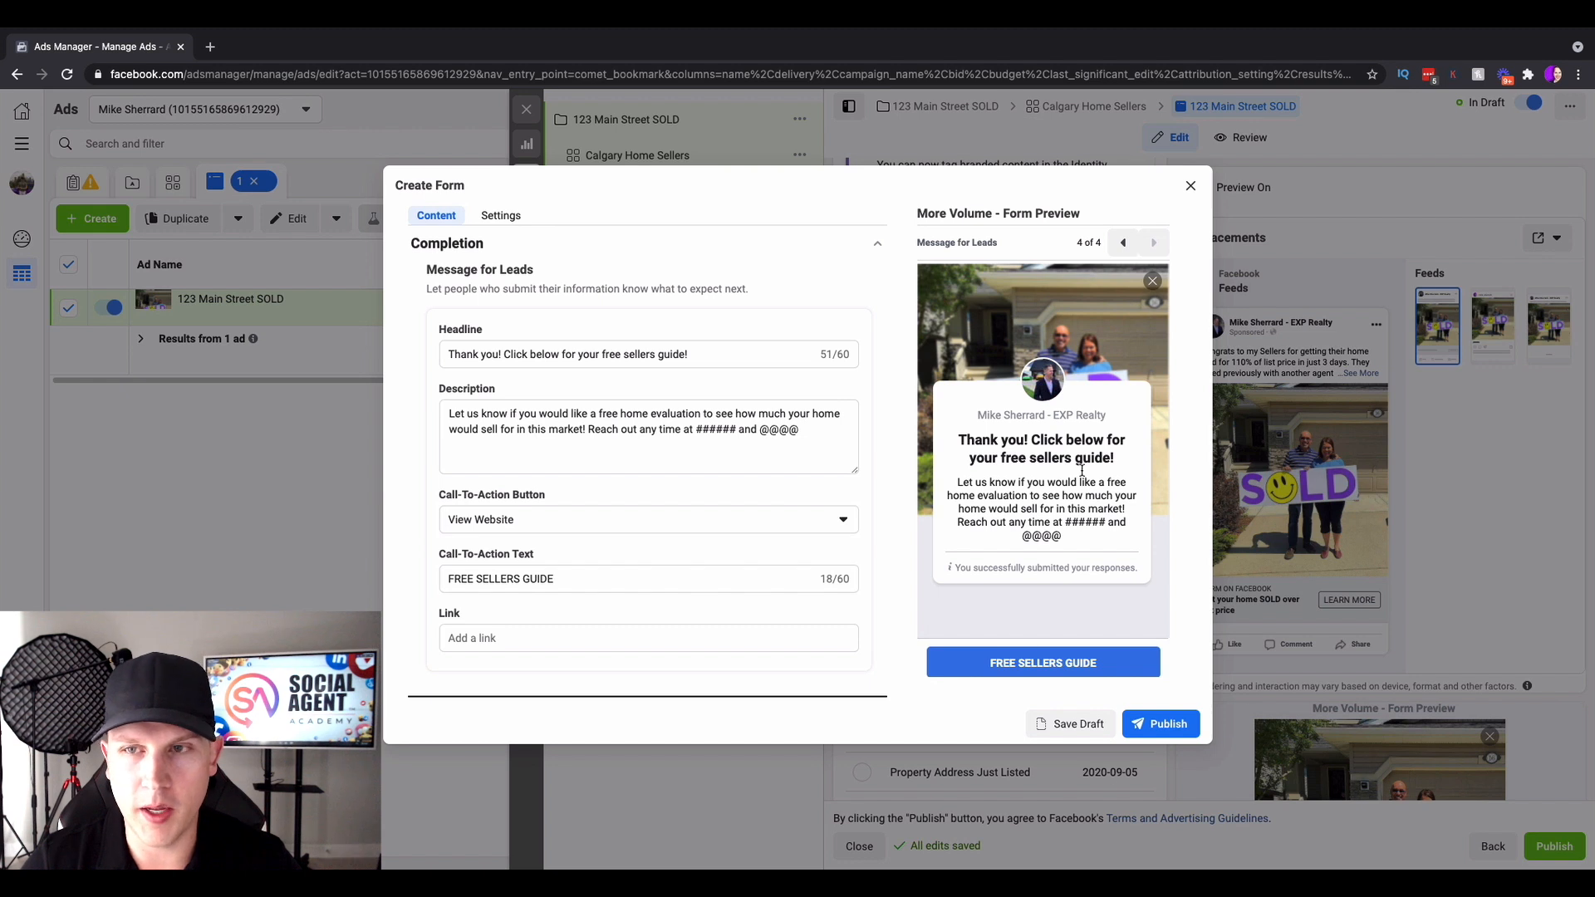
Close the new lead form without saving or publishing it and return to the ad's settings
click(1190, 186)
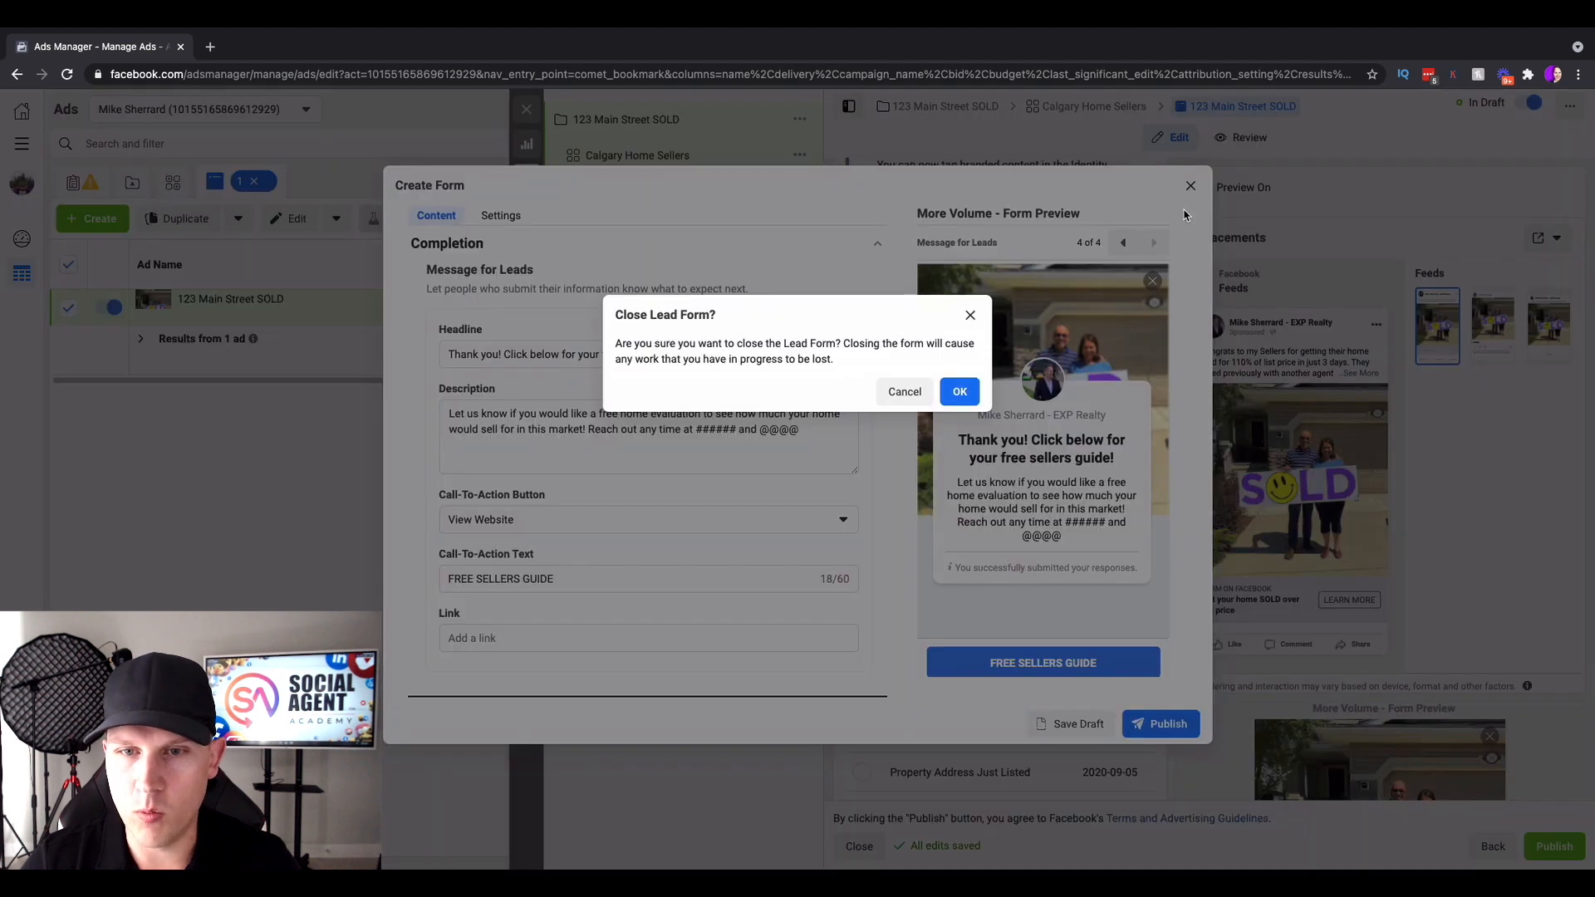
click(961, 390)
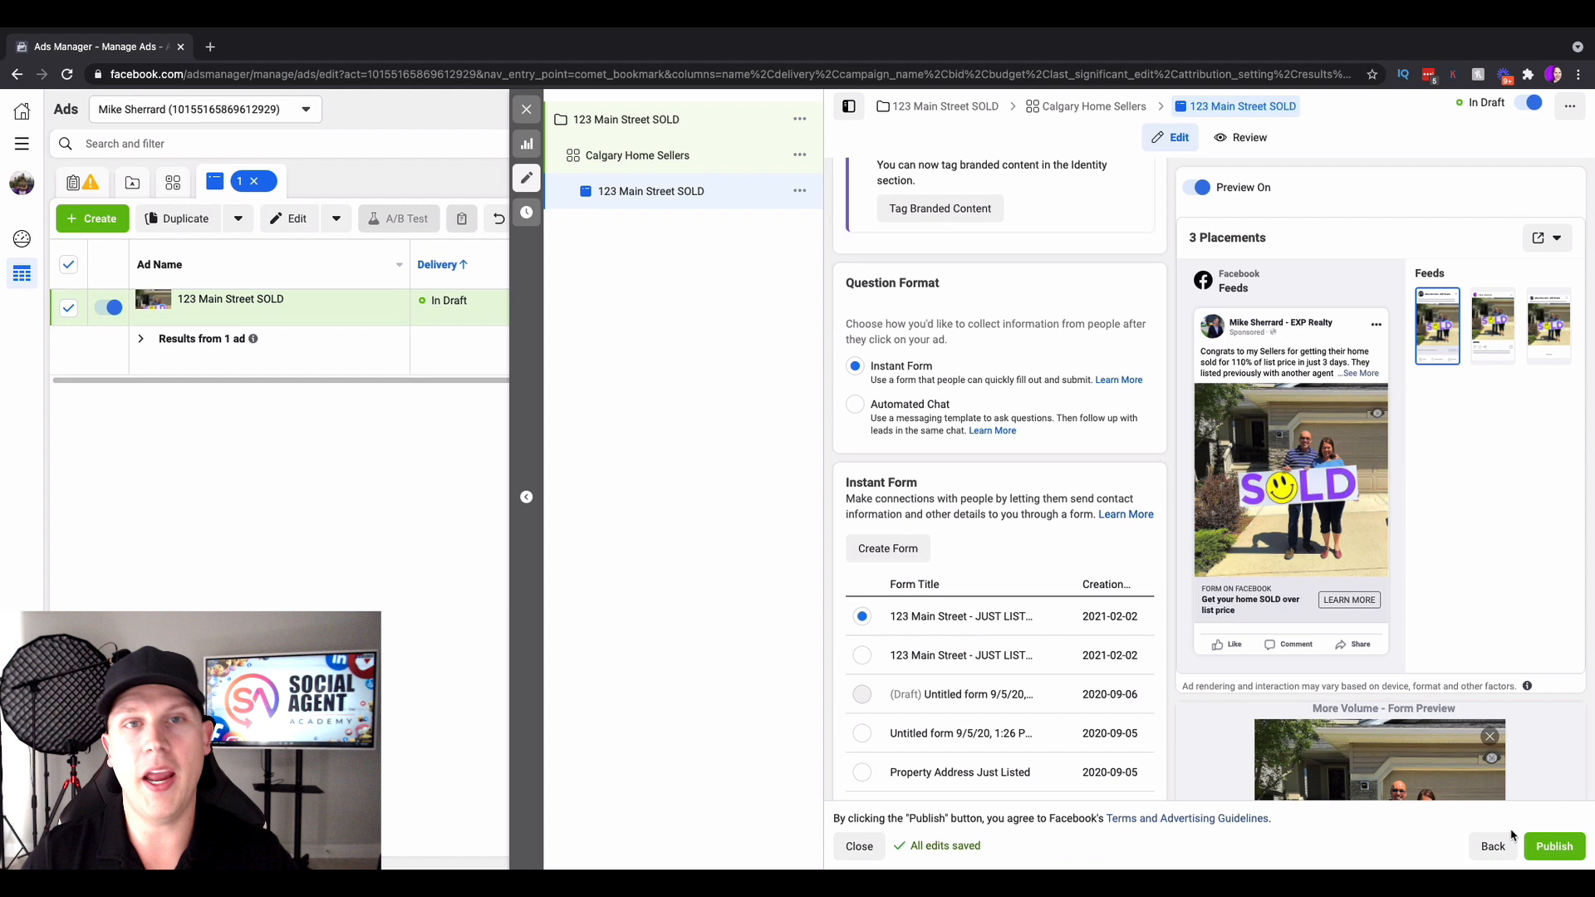